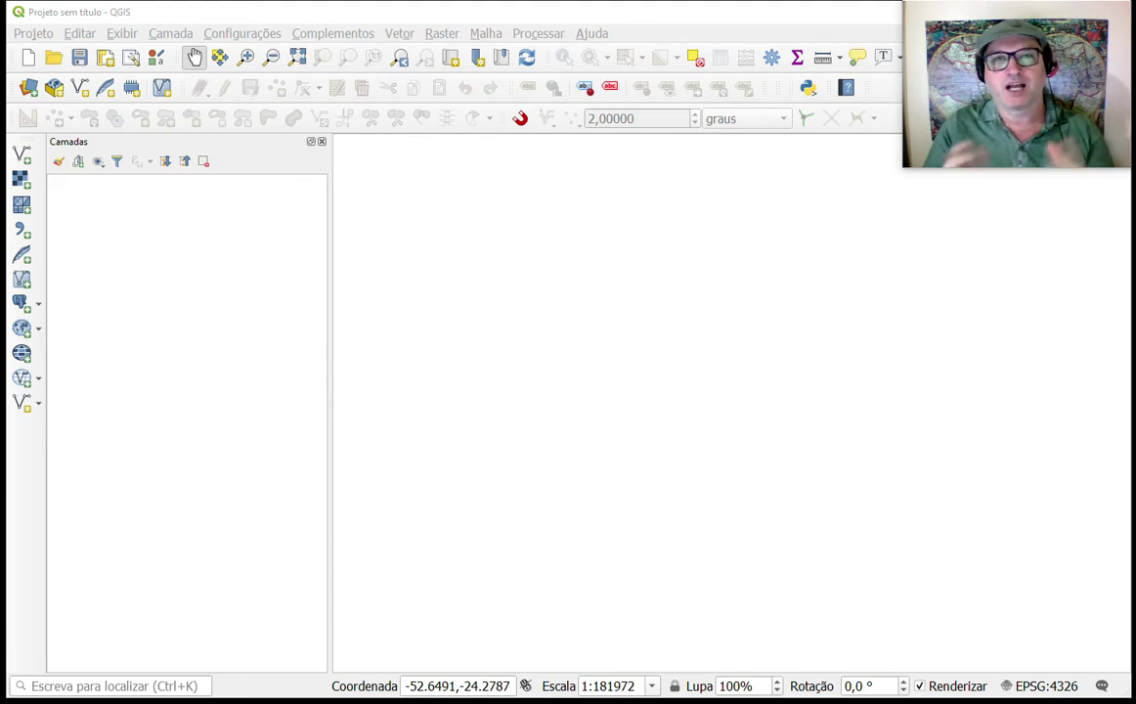
- Add the eight MapBiomas_CM reclass rasters for 1985, 1990, 1995, 2000, 2005, 2010, 2015 and 2018 from the Imagens folder as layers
{"action": "left_click", "coordinate": [21, 179]}
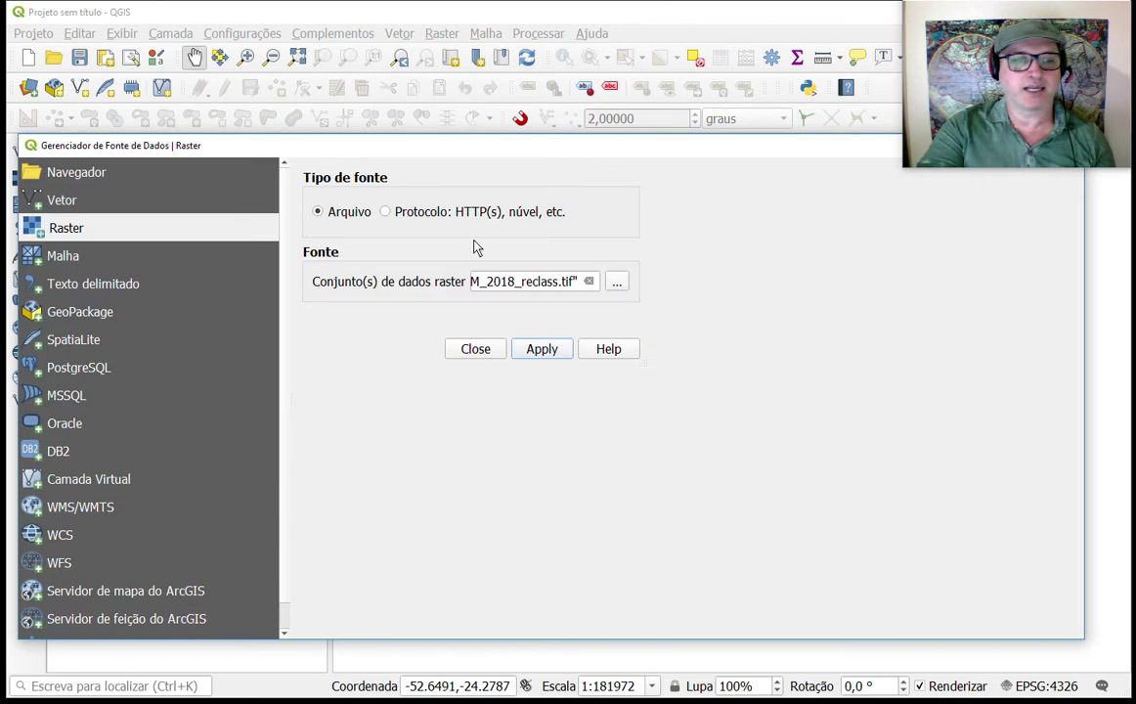
{"action": "left_click", "coordinate": [616, 284]}
{"action": "left_click", "coordinate": [435, 297]}
{"action": "left_click", "coordinate": [440, 329], "text": "ctrl"}
{"action": "left_click", "coordinate": [460, 362], "text": "ctrl"}
{"action": "left_click", "coordinate": [459, 395], "text": "ctrl"}
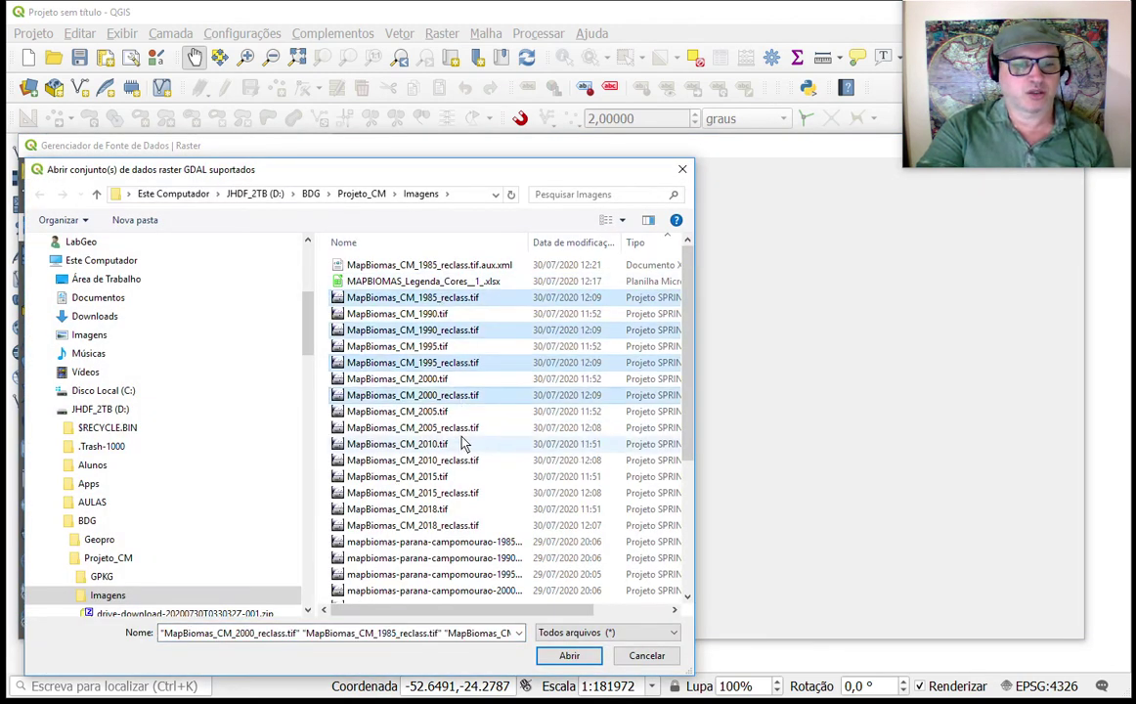
{"action": "left_click", "coordinate": [450, 428], "text": "ctrl"}
{"action": "left_click", "coordinate": [450, 460], "text": "ctrl"}
{"action": "left_click", "coordinate": [450, 493], "text": "ctrl"}
{"action": "left_click", "coordinate": [454, 526], "text": "ctrl"}
{"action": "left_click", "coordinate": [572, 655]}
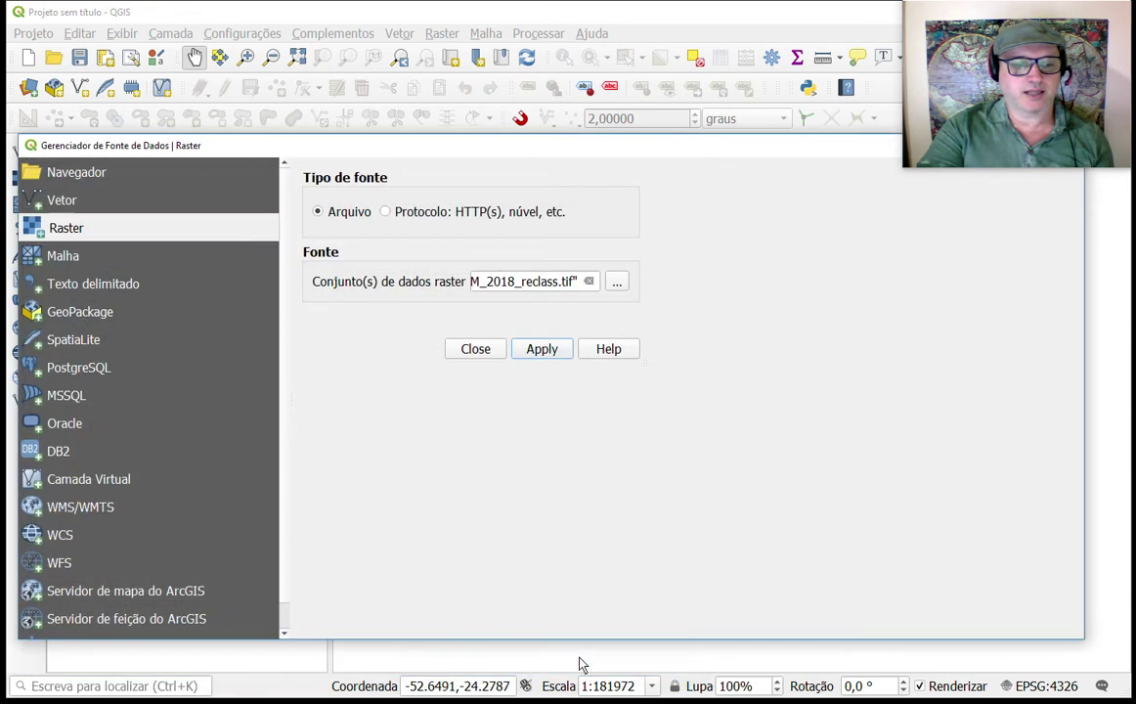
{"action": "left_click", "coordinate": [534, 354]}
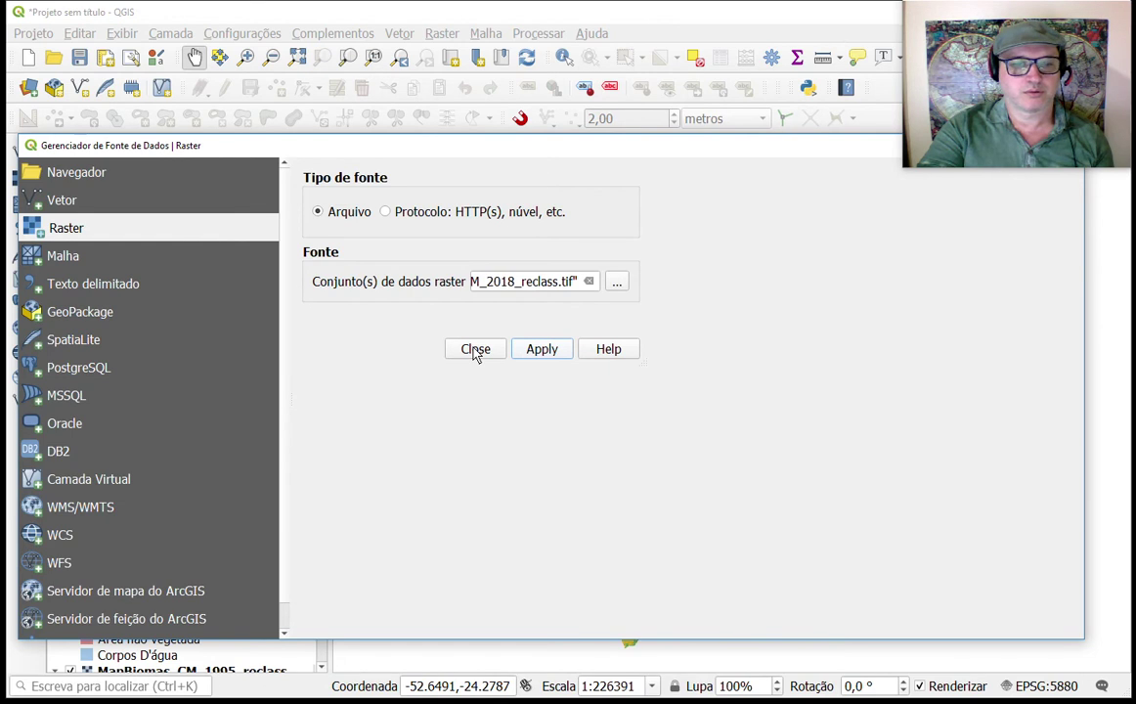
{"action": "left_click", "coordinate": [475, 350]}
- Collapse the legends of all eight MapBiomas raster layers
{"action": "left_click", "coordinate": [56, 183]}
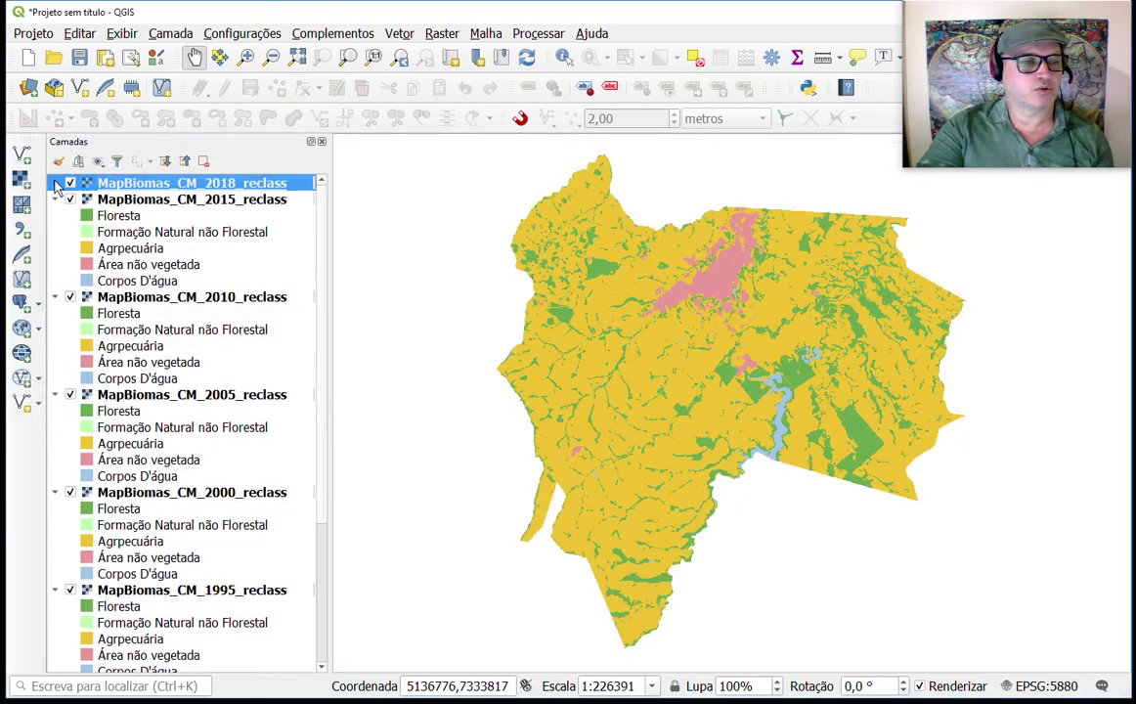
{"action": "left_click", "coordinate": [56, 200]}
{"action": "left_click", "coordinate": [55, 215]}
{"action": "left_click", "coordinate": [56, 232]}
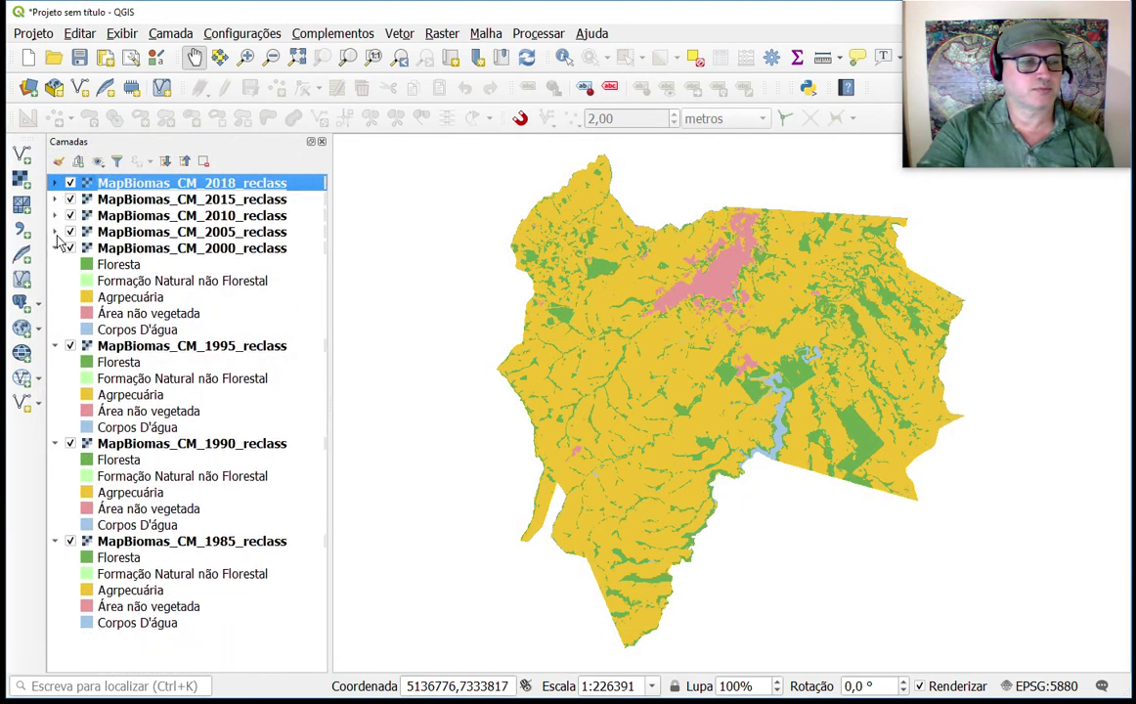
{"action": "left_click", "coordinate": [56, 249]}
{"action": "left_click", "coordinate": [56, 264]}
{"action": "left_click", "coordinate": [55, 281]}
{"action": "left_click", "coordinate": [56, 297]}
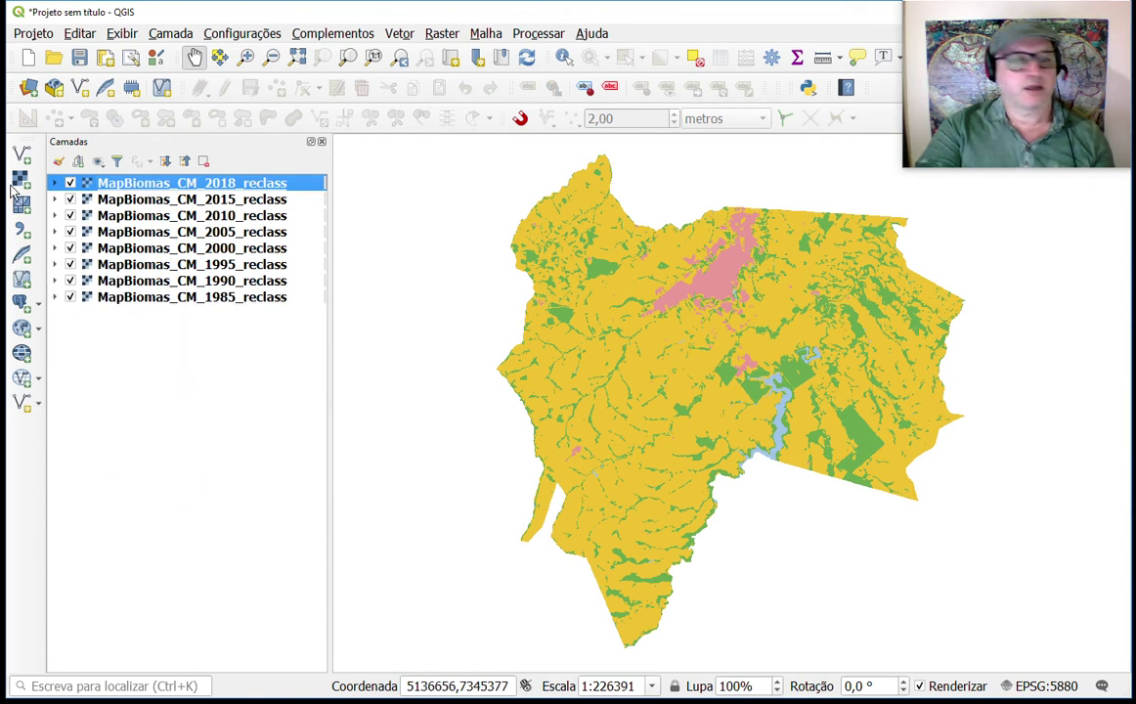
- Hide the 1990, 1995, 2000, 2005, 2010 and 2015 reclass layers, leaving only 1985 and 2018 shown
{"action": "left_click", "coordinate": [71, 200]}
{"action": "left_click", "coordinate": [70, 215]}
{"action": "left_click", "coordinate": [70, 231]}
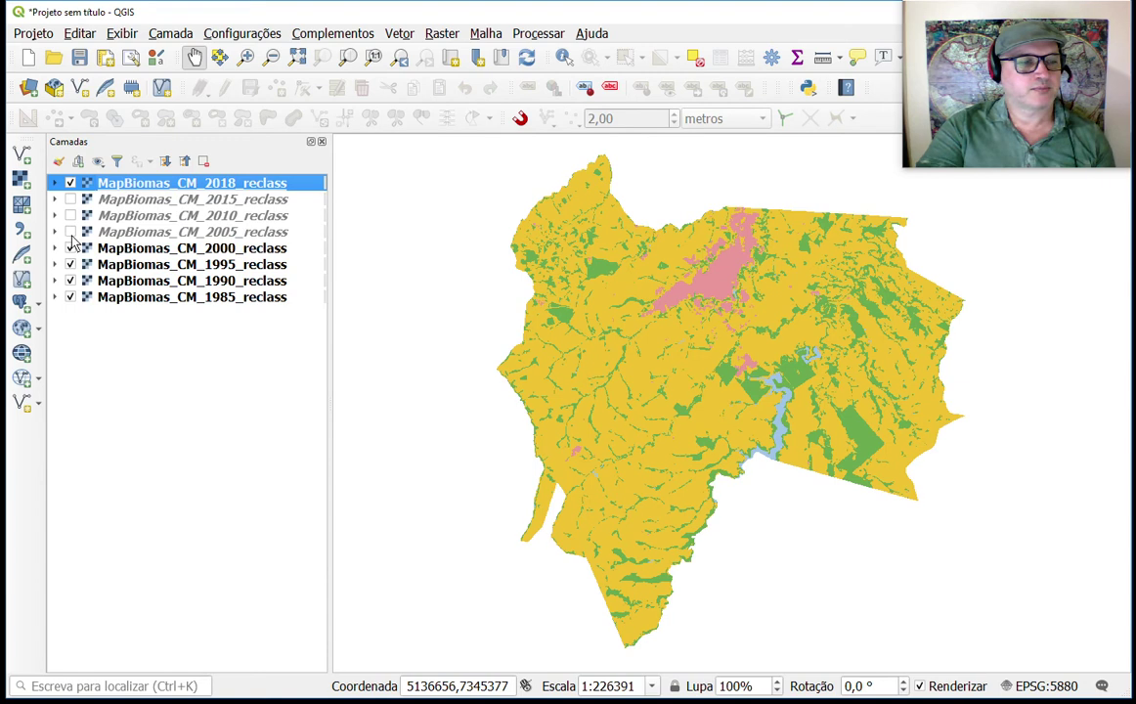
{"action": "left_click", "coordinate": [70, 249]}
{"action": "left_click", "coordinate": [71, 264]}
{"action": "left_click", "coordinate": [71, 281]}
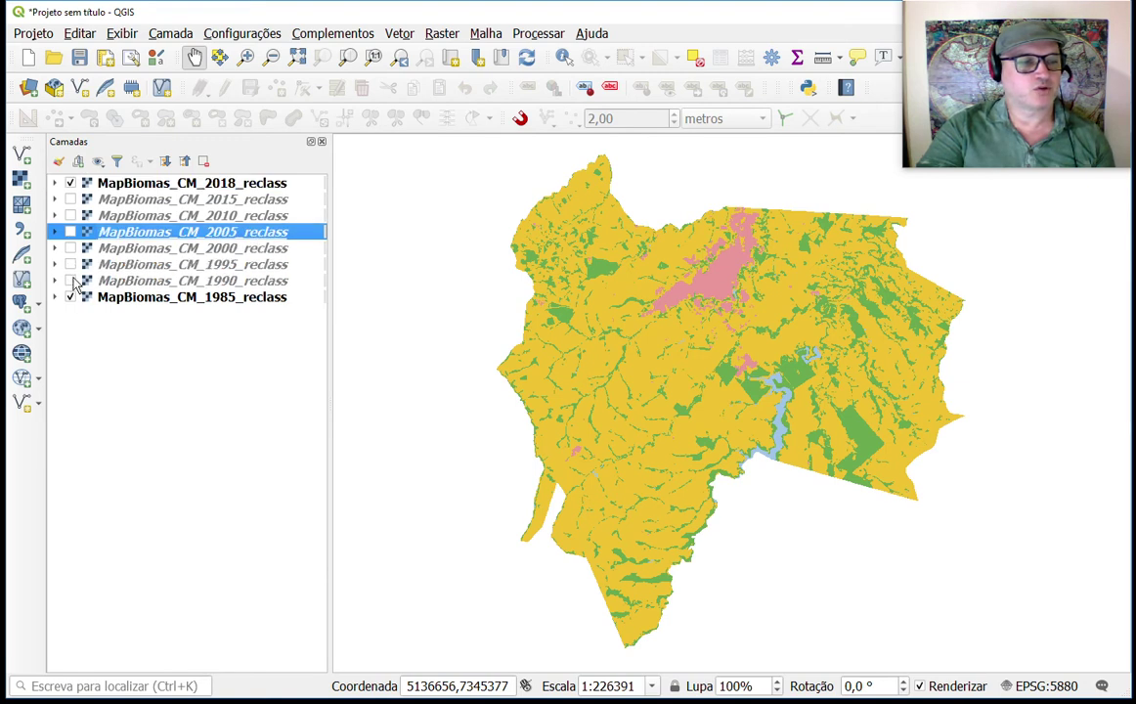
- Compare land cover in 1985 and 2018 by repeatedly hiding and showing the MapBiomas_CM_2018_reclass layer
{"action": "left_click", "coordinate": [98, 182]}
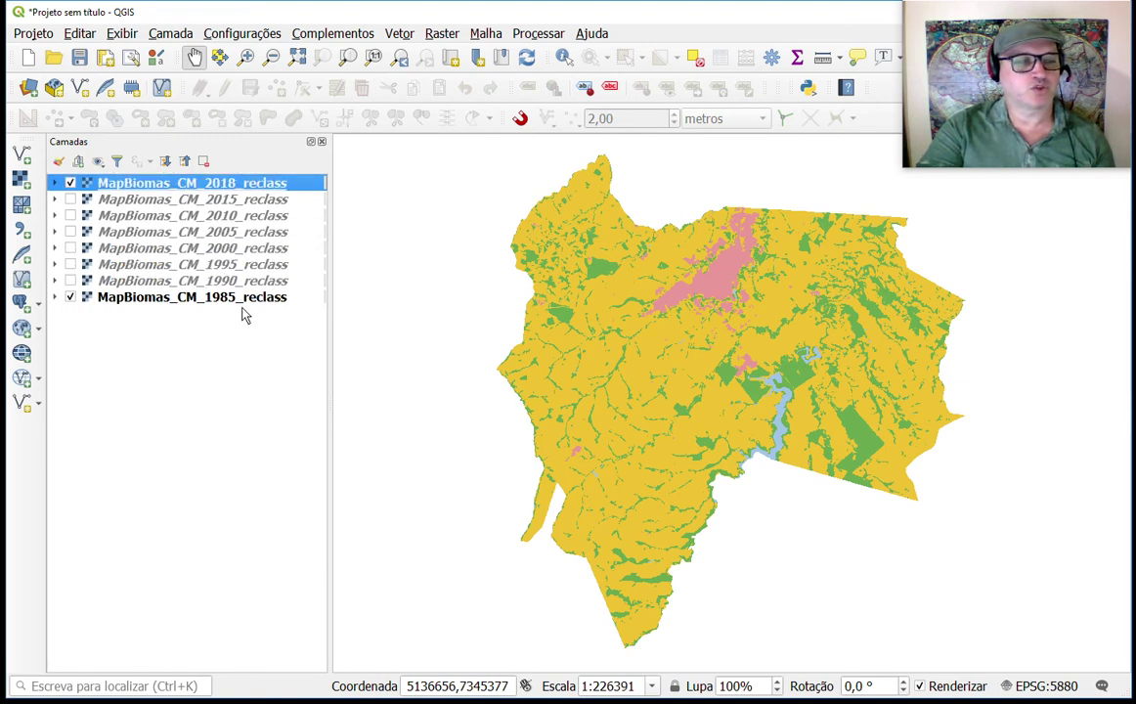
{"action": "left_click", "coordinate": [70, 184]}
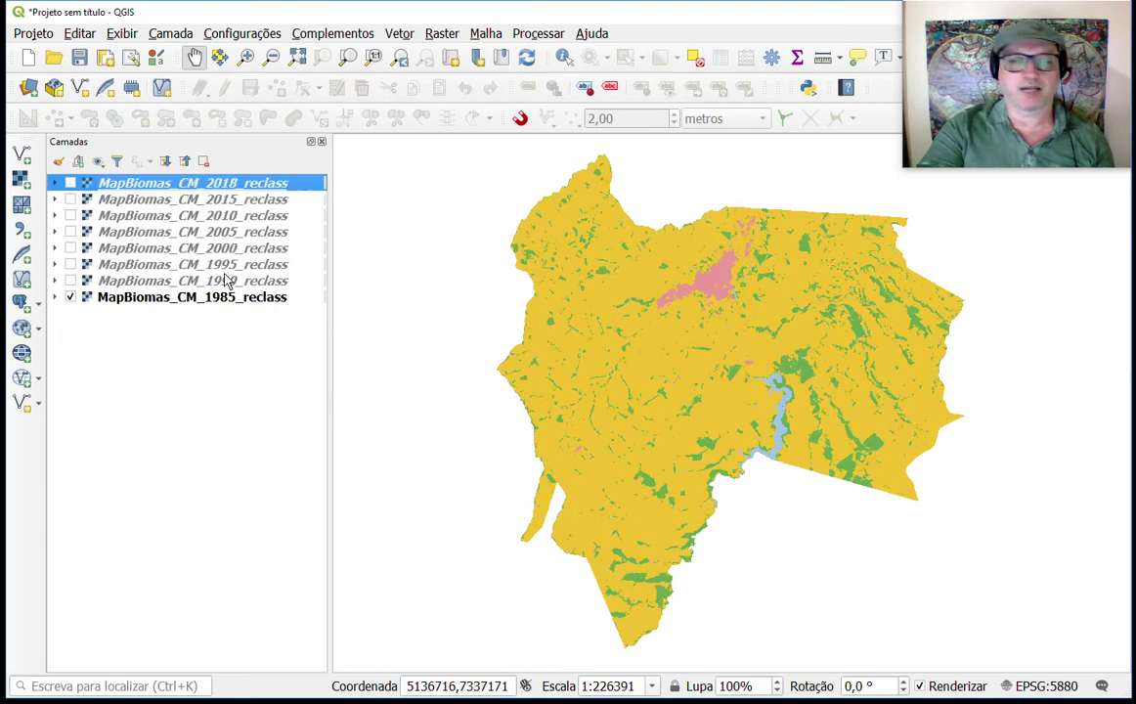
{"action": "left_click", "coordinate": [71, 184]}
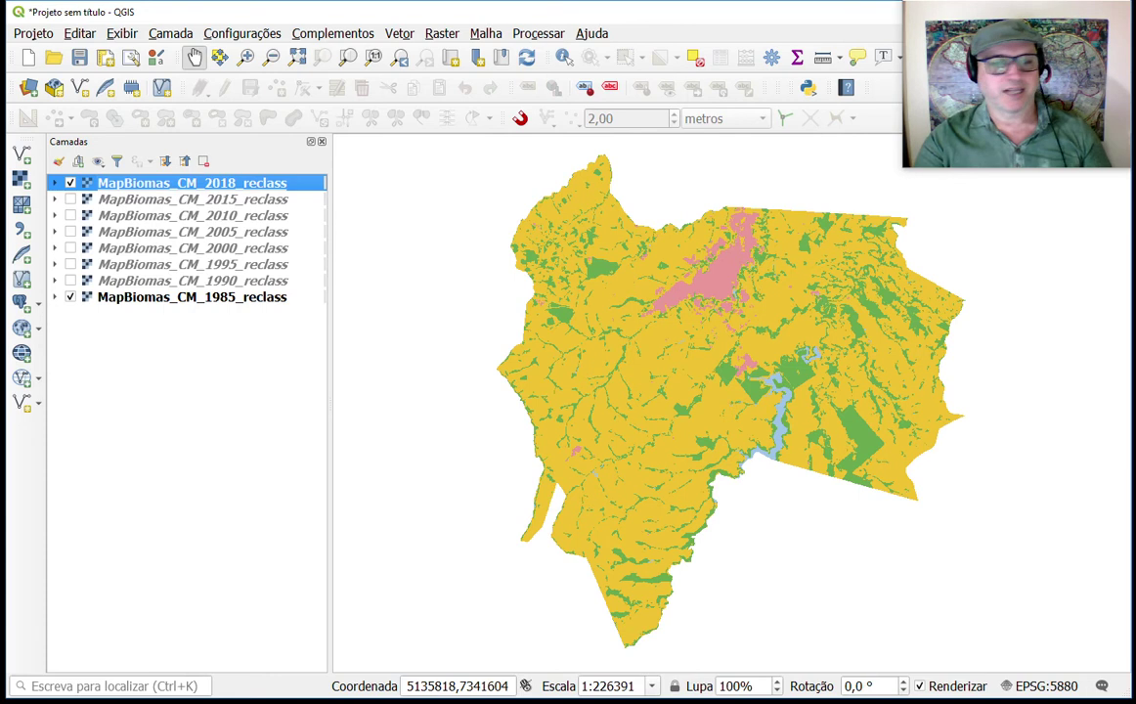
{"action": "left_click", "coordinate": [70, 184]}
{"action": "left_click", "coordinate": [70, 184]}
{"action": "left_click", "coordinate": [70, 184]}
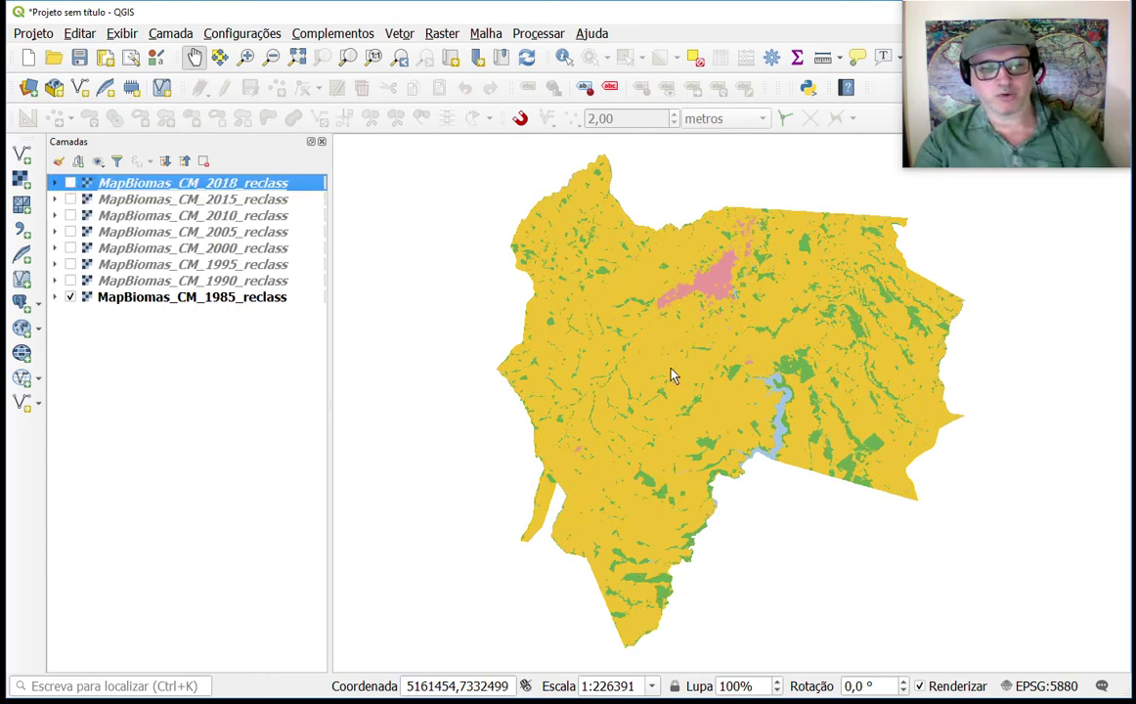
{"action": "left_click", "coordinate": [70, 184]}
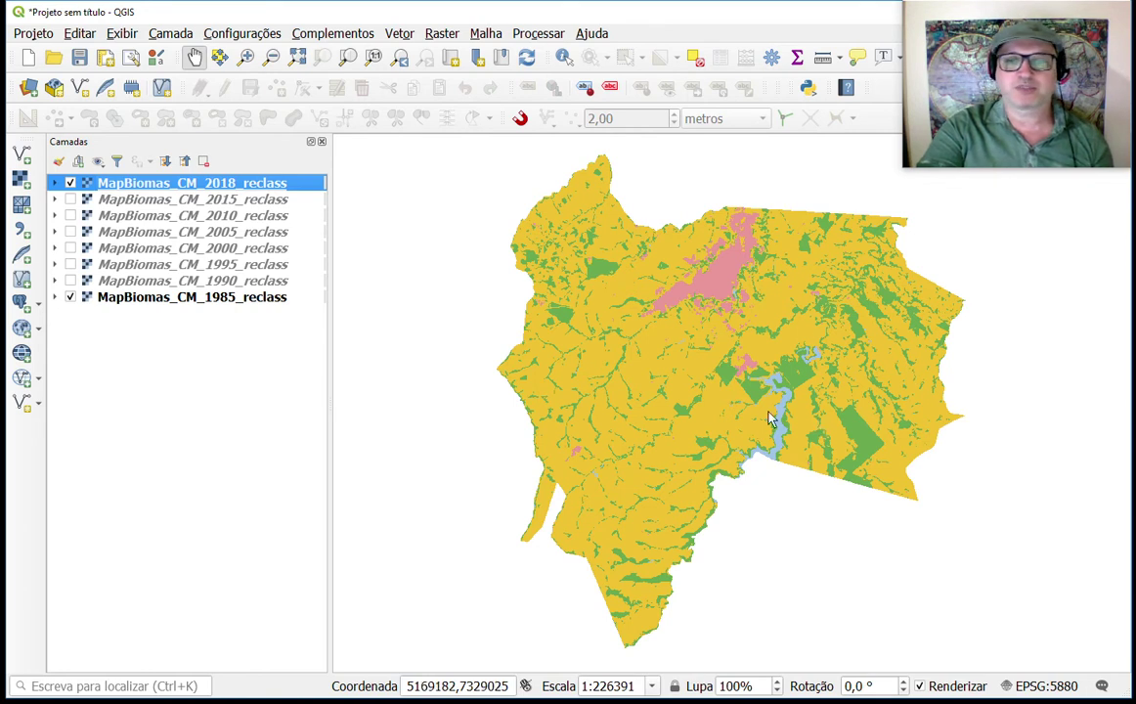
- Enable the installed Semi-Automatic Classification Plugin
{"action": "left_click", "coordinate": [331, 37]}
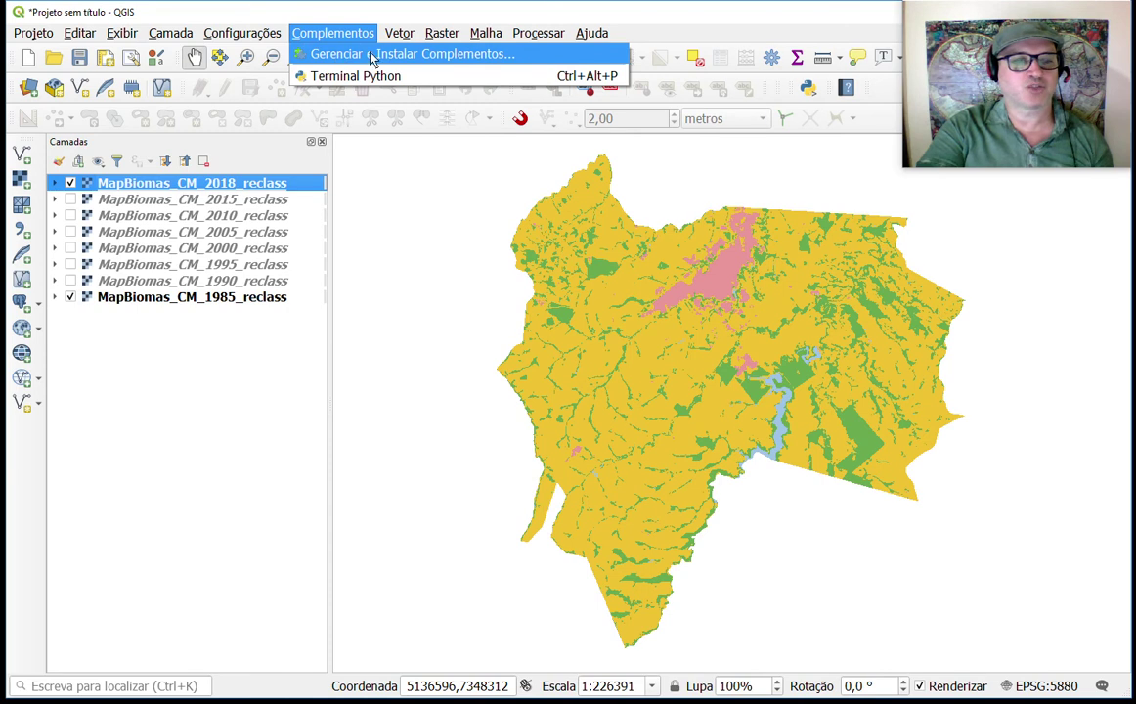
{"action": "left_click", "coordinate": [400, 55]}
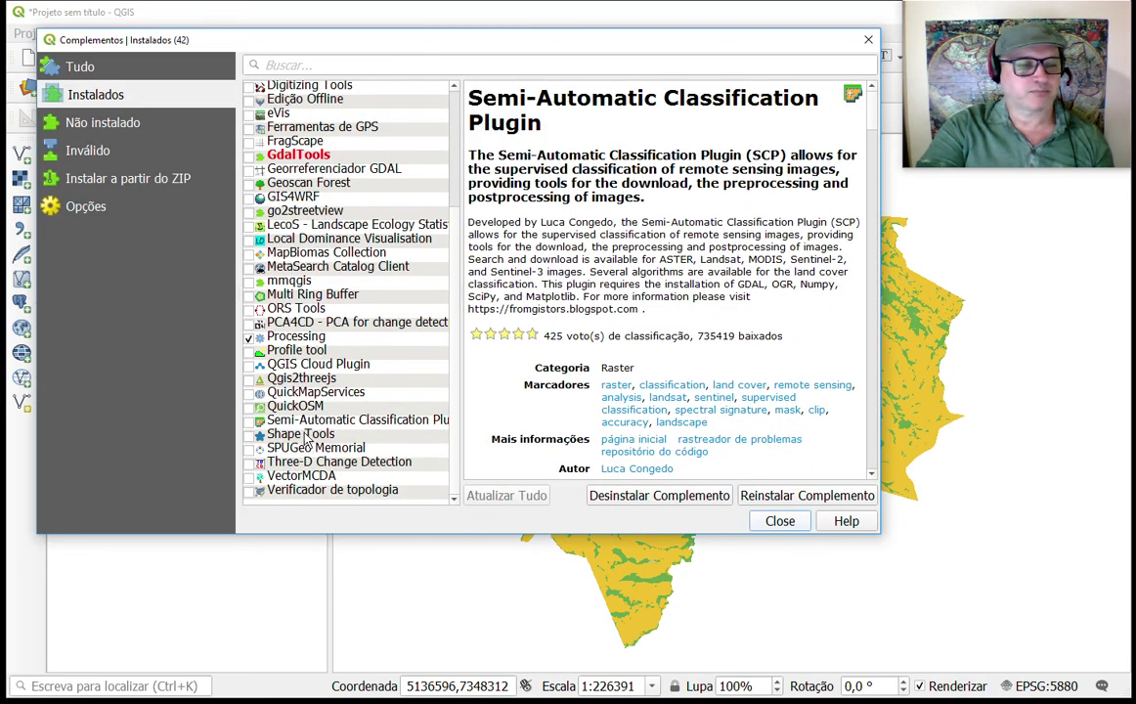
{"action": "left_click", "coordinate": [307, 422]}
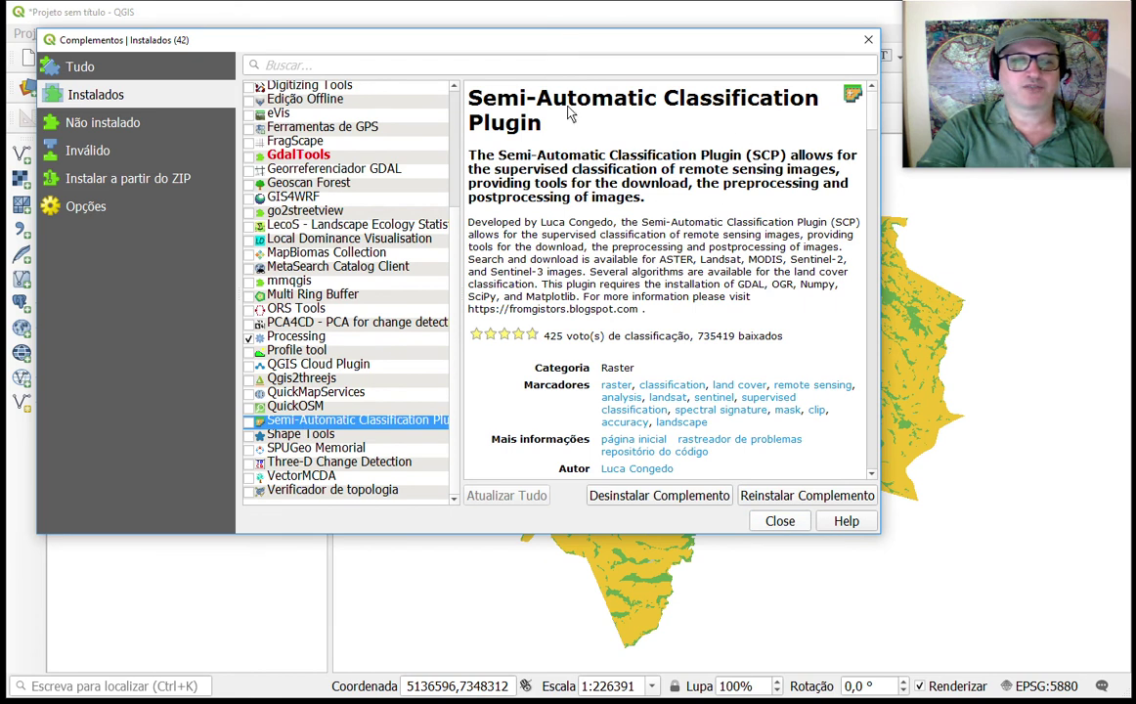
{"action": "left_click", "coordinate": [248, 422]}
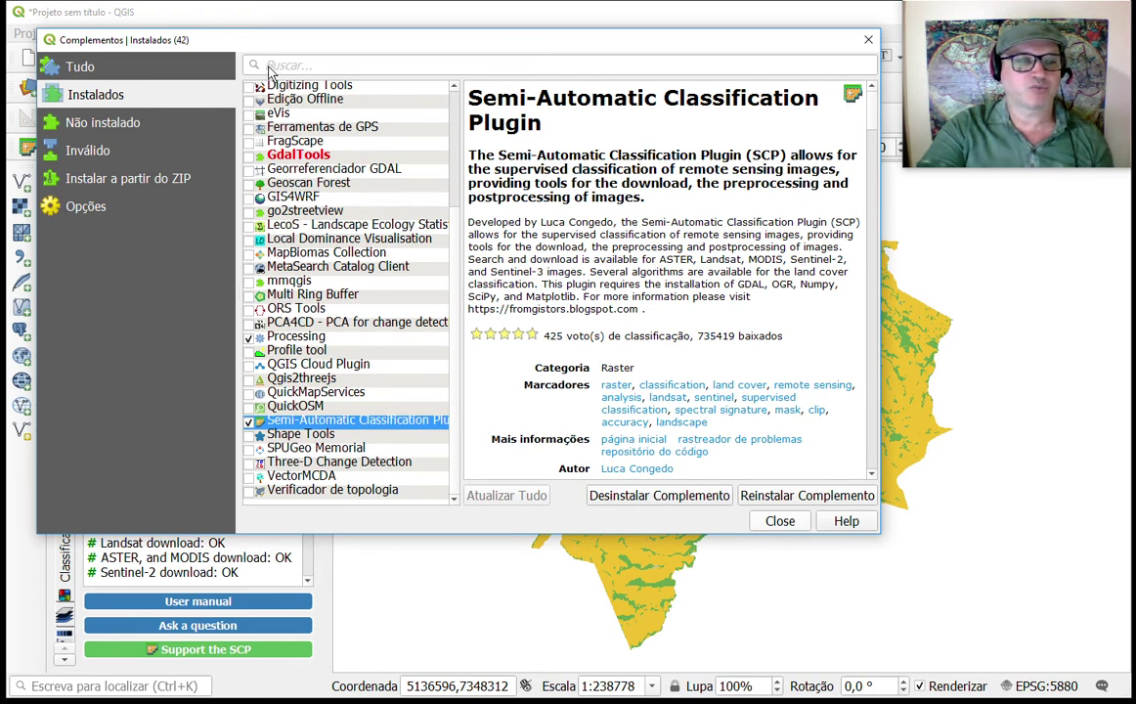
{"action": "left_click", "coordinate": [780, 521]}
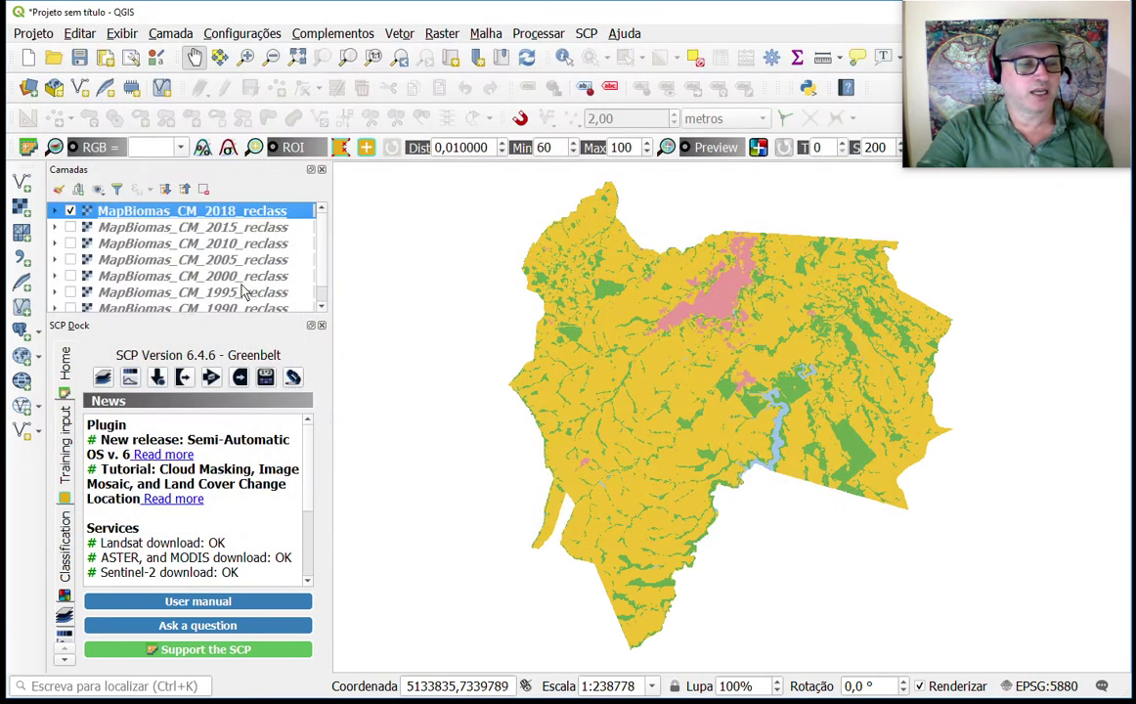
- Dock the SCP panel together with the layers panel as switchable tabs, leaving the SCP panel in front
{"action": "left_click_drag", "start_coordinate": [122, 325], "coordinate": [122, 241]}
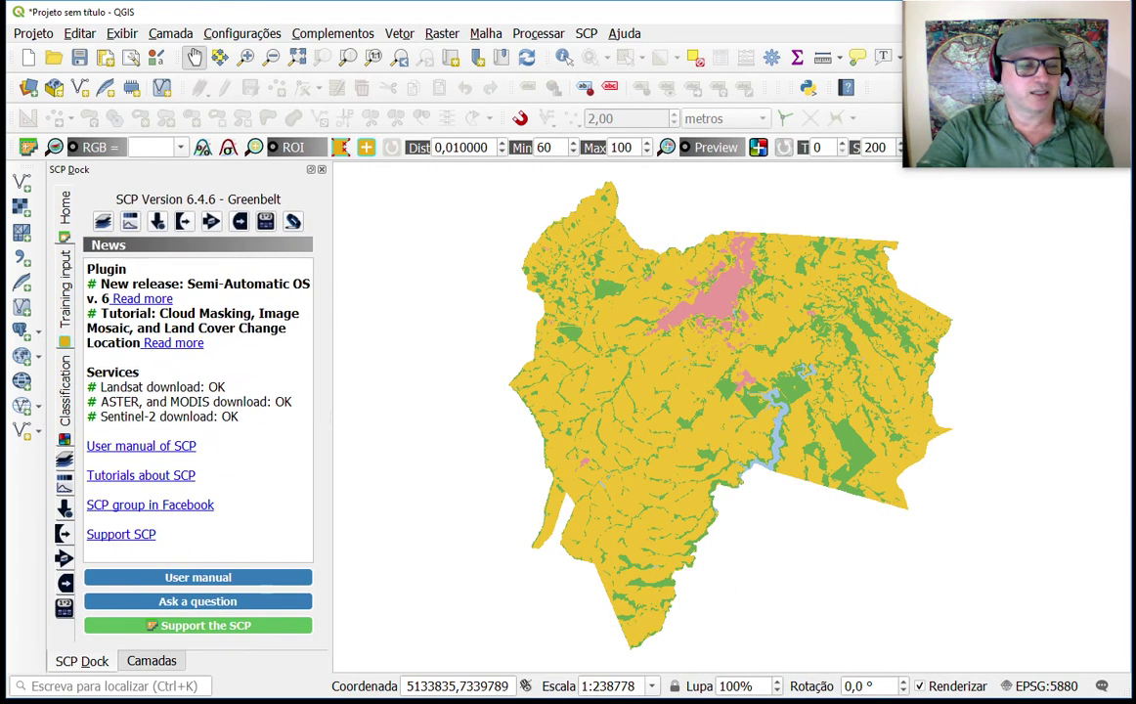
{"action": "left_click", "coordinate": [153, 663]}
{"action": "left_click", "coordinate": [93, 662]}
{"action": "left_click", "coordinate": [146, 662]}
{"action": "left_click", "coordinate": [82, 662]}
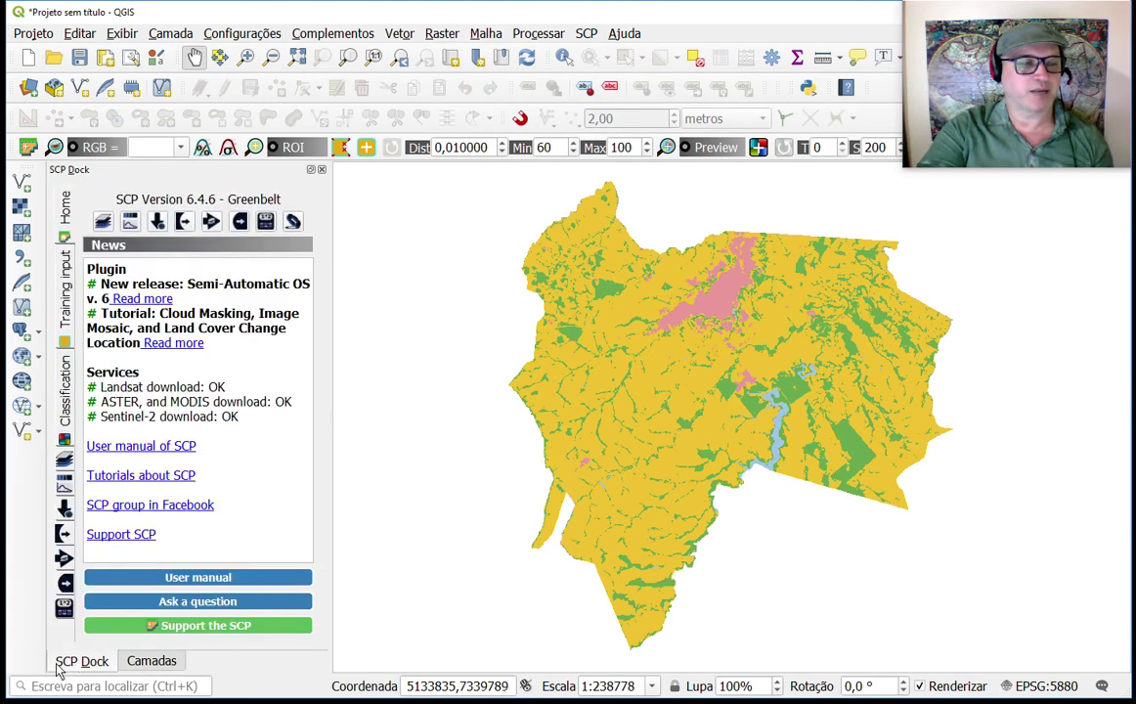
- Set up an SCP land cover change with MapBiomas_CM_1985_reclass as reference and MapBiomas_CM_1990_reclass as new classification, without reporting unchanged pixels
{"action": "left_click", "coordinate": [241, 223]}
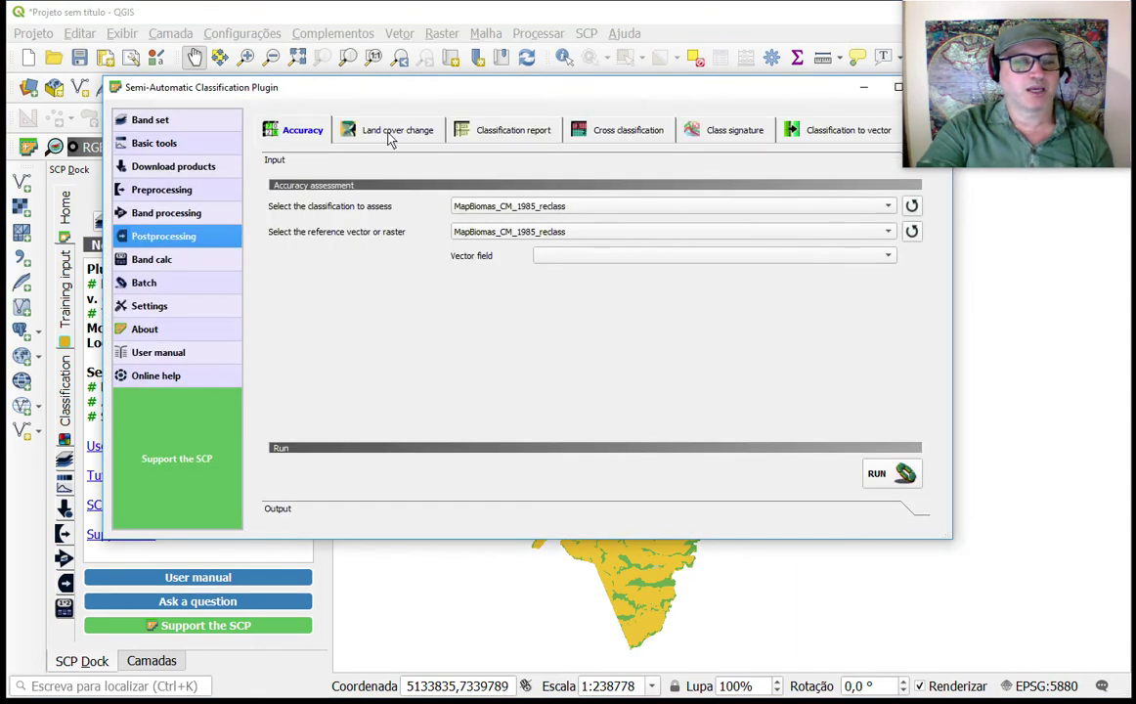
{"action": "left_click", "coordinate": [389, 133]}
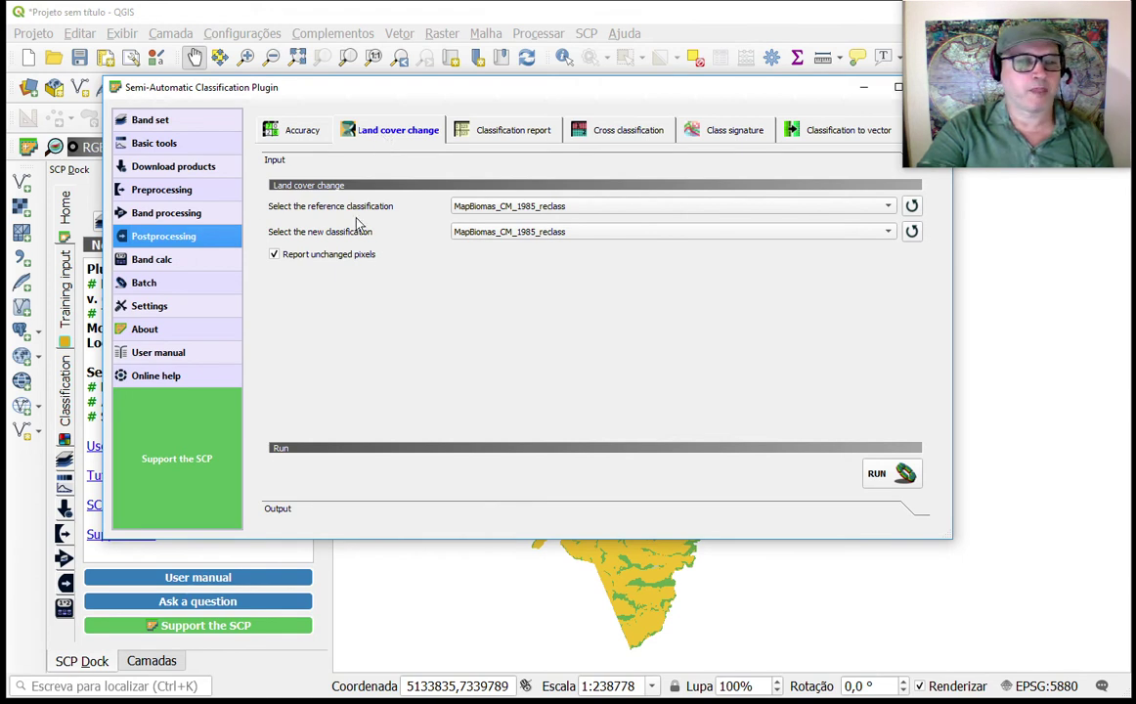
{"action": "left_click", "coordinate": [912, 232]}
{"action": "left_click", "coordinate": [885, 206]}
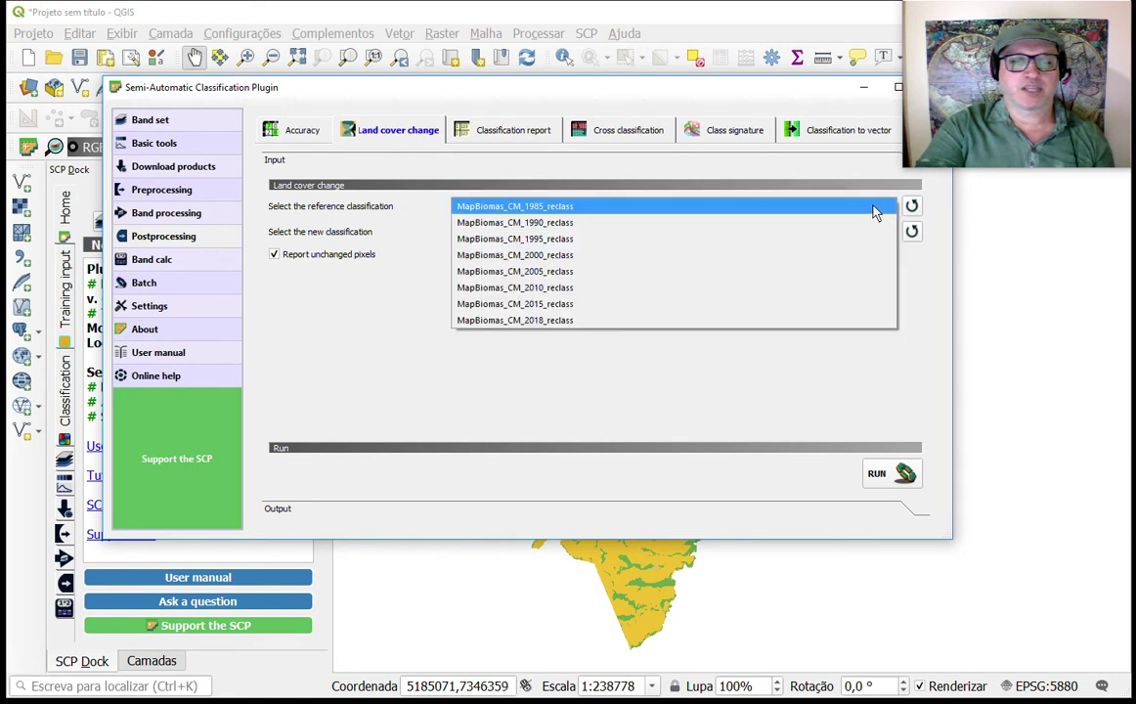
{"action": "left_click", "coordinate": [535, 207]}
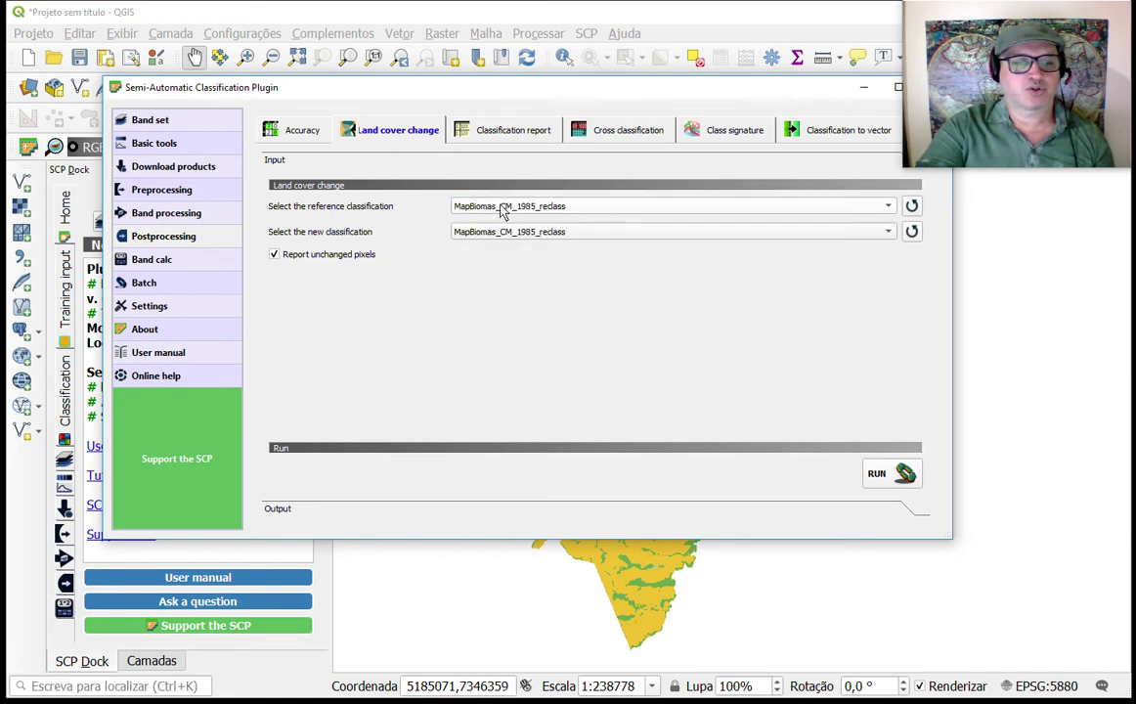
{"action": "left_click", "coordinate": [812, 231]}
{"action": "left_click", "coordinate": [508, 251]}
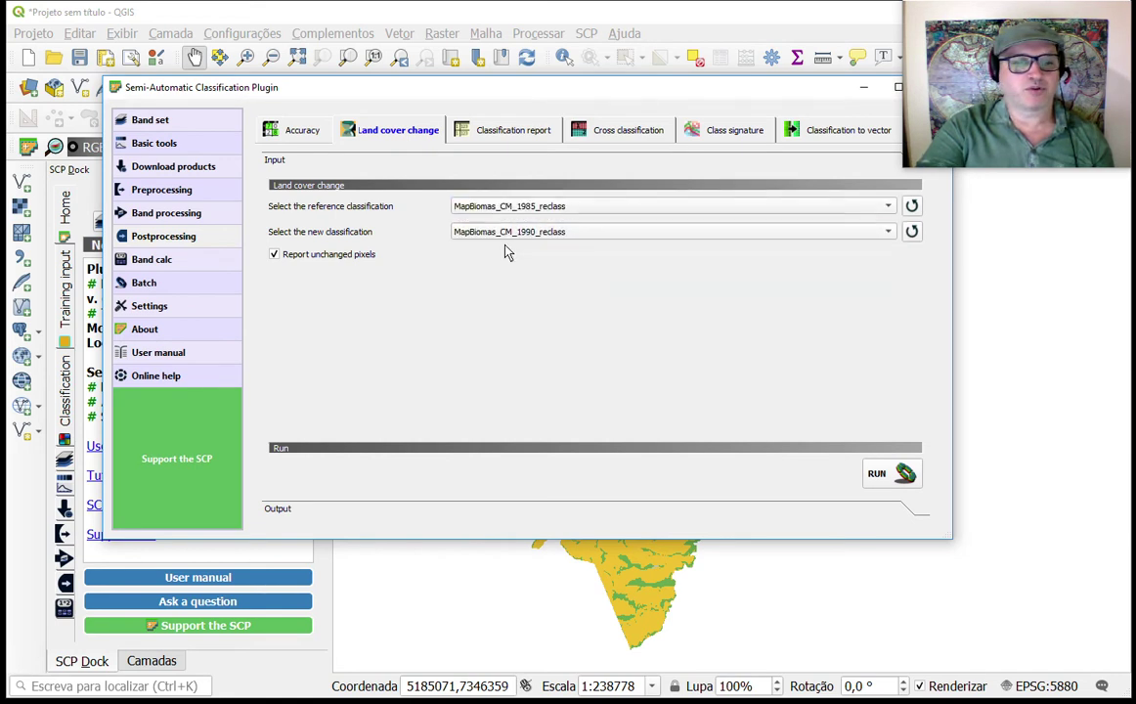
{"action": "left_click", "coordinate": [277, 257]}
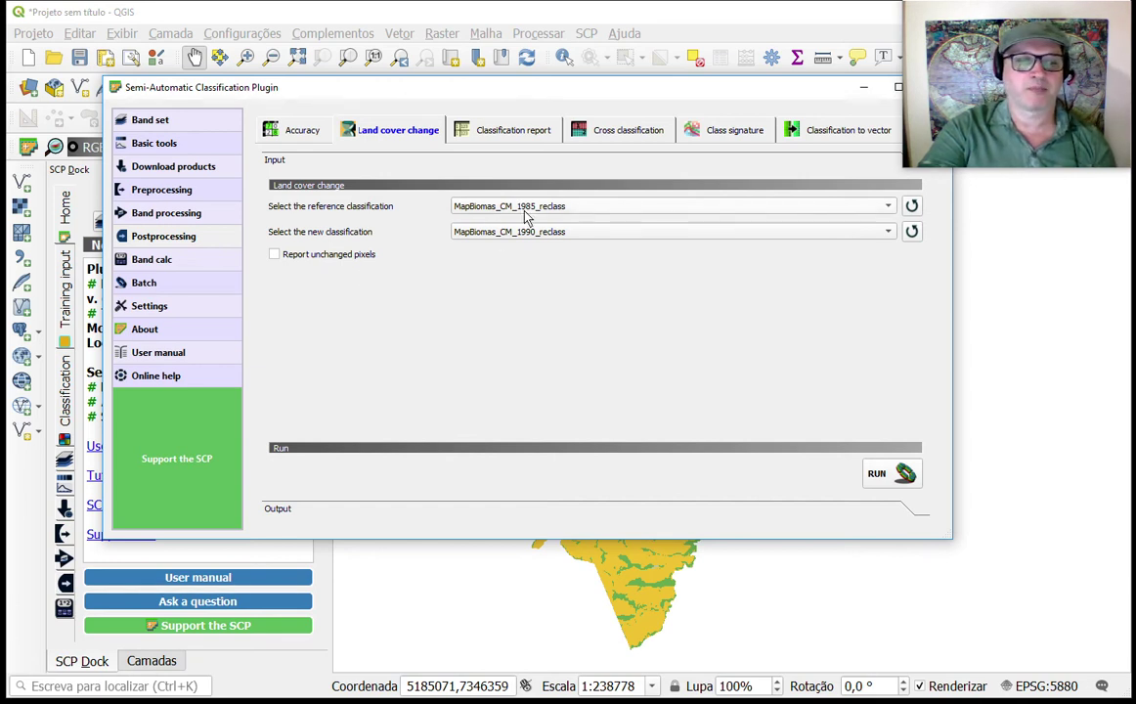
- Run the land cover change and save the output raster as MapBiomas_1985-1990 in the Imagens folder
{"action": "left_click", "coordinate": [883, 476]}
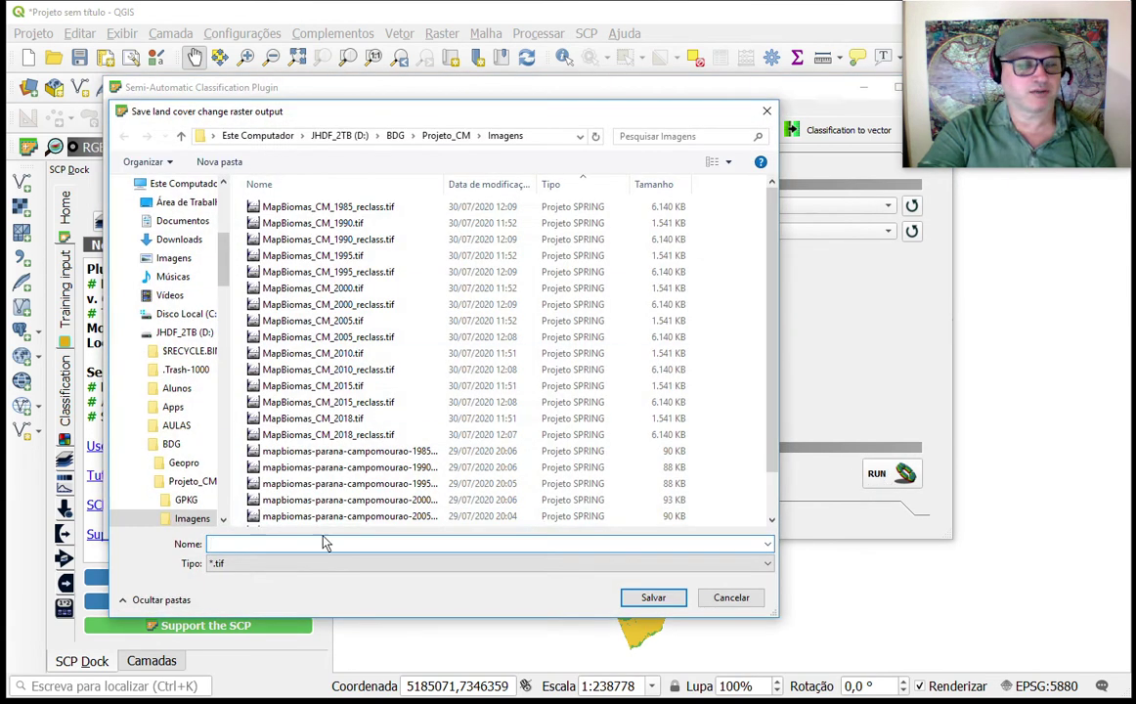
{"action": "type", "text": "M"}
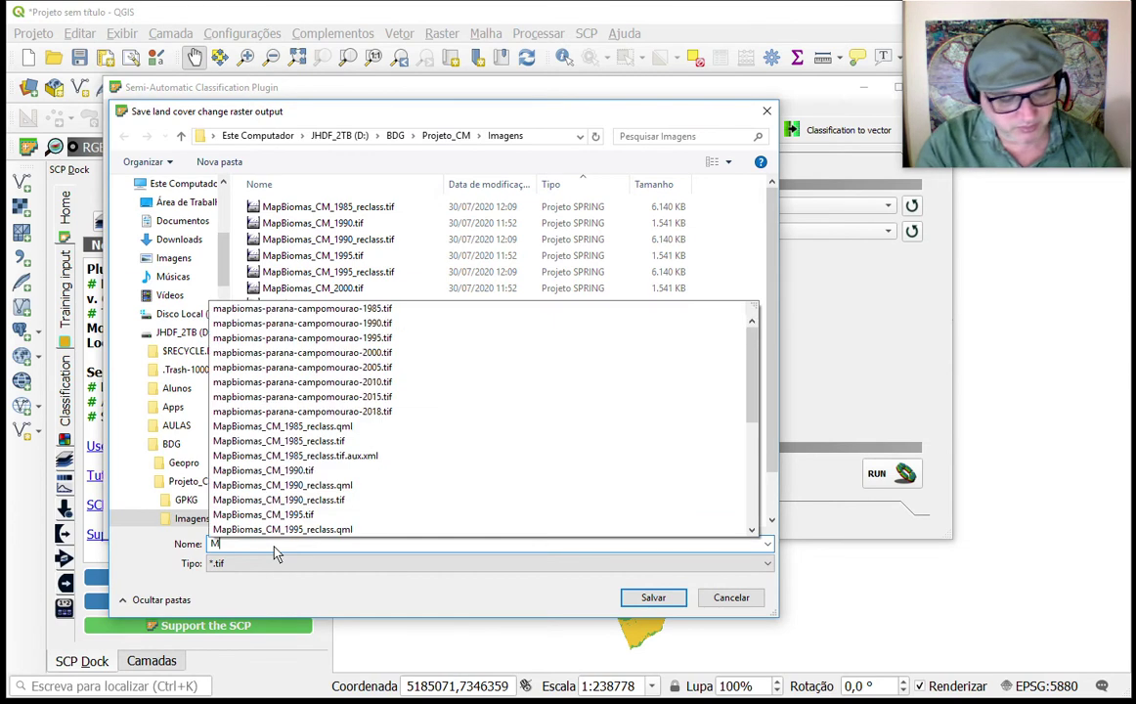
{"action": "type", "text": "apBio"}
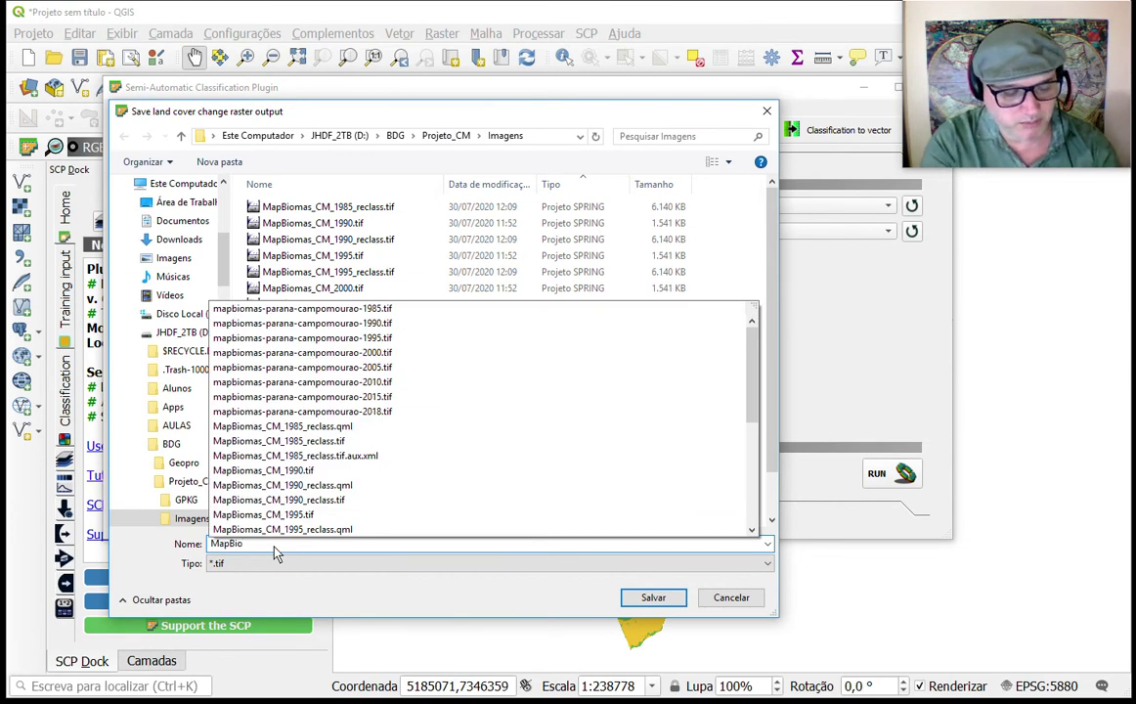
{"action": "type", "text": "mas_"}
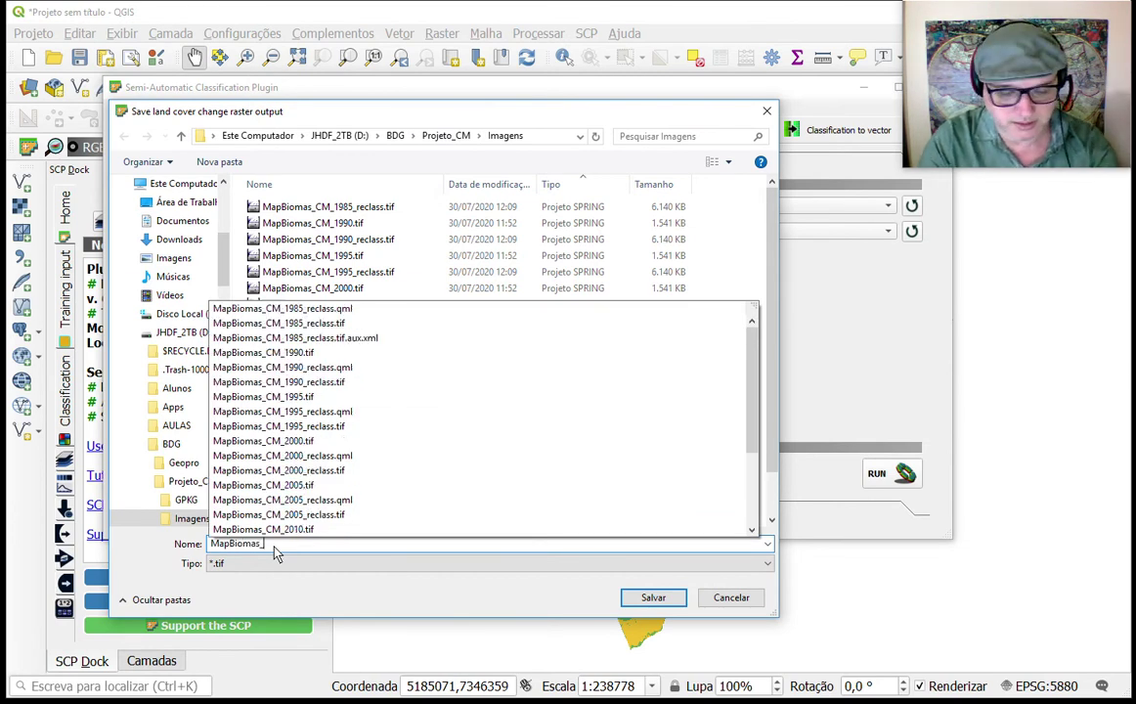
{"action": "type", "text": "1985-1990"}
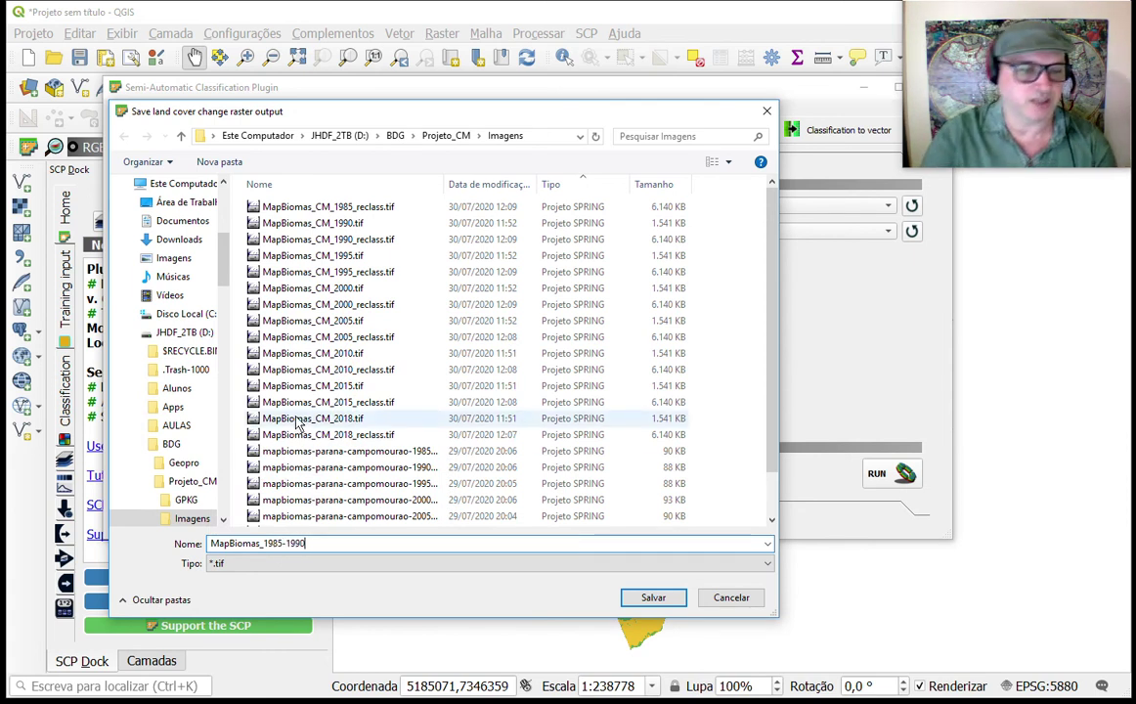
{"action": "left_click", "coordinate": [637, 601]}
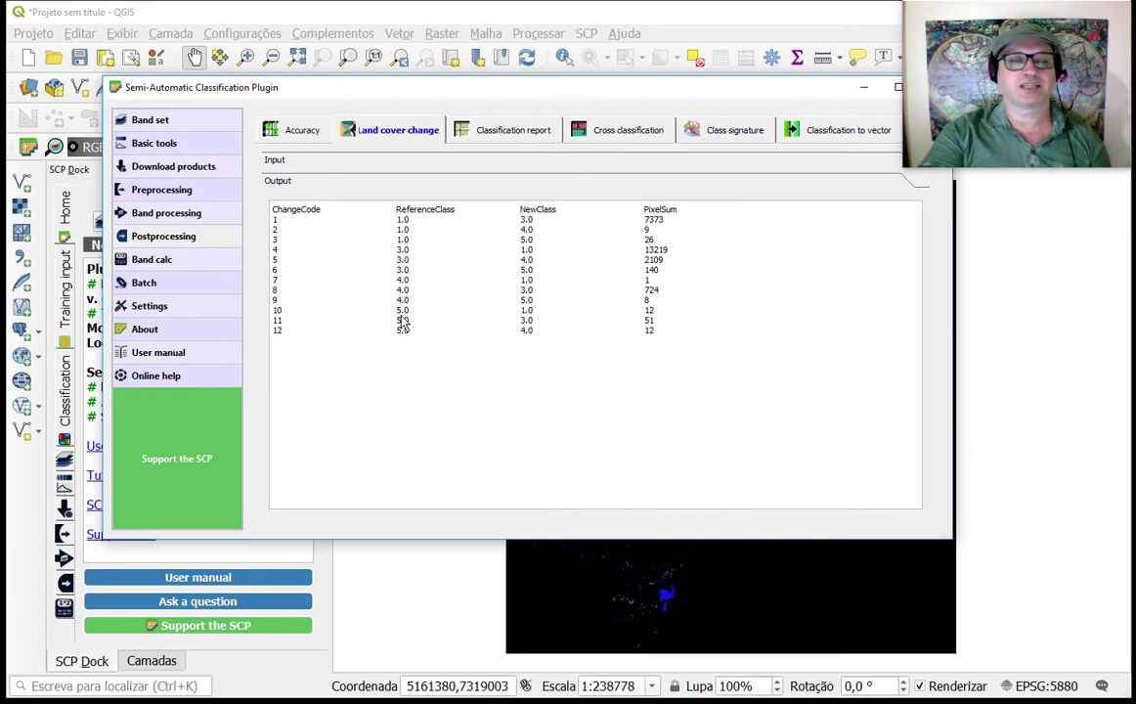
- Set up a land cover change with MapBiomas_CM_1985_reclass as reference and MapBiomas_CM_2018_reclass as new classification
{"action": "left_click_drag", "start_coordinate": [641, 98], "coordinate": [581, 130]}
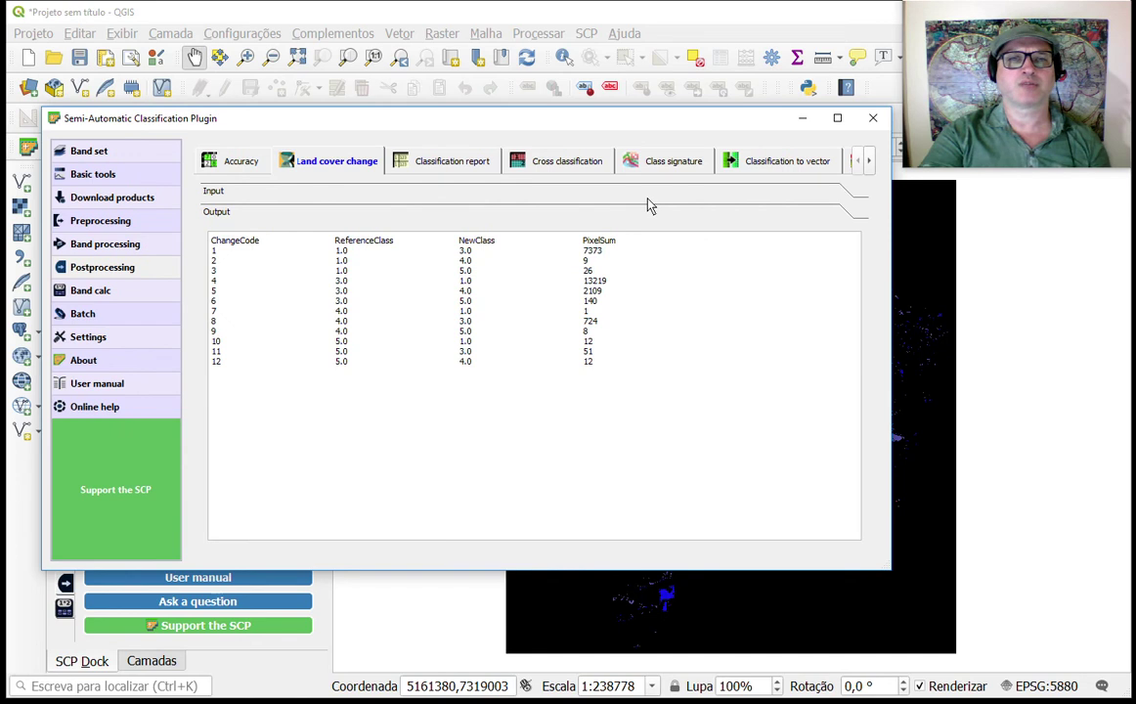
{"action": "left_click", "coordinate": [226, 198]}
{"action": "left_click", "coordinate": [457, 236]}
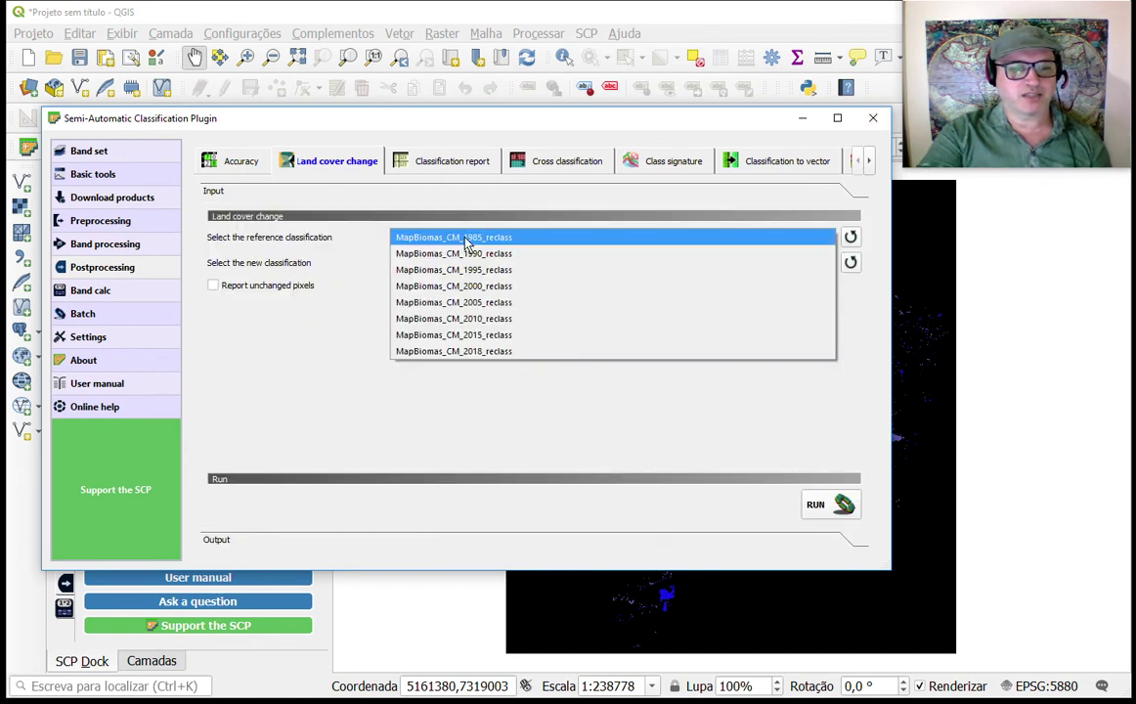
{"action": "left_click", "coordinate": [466, 237]}
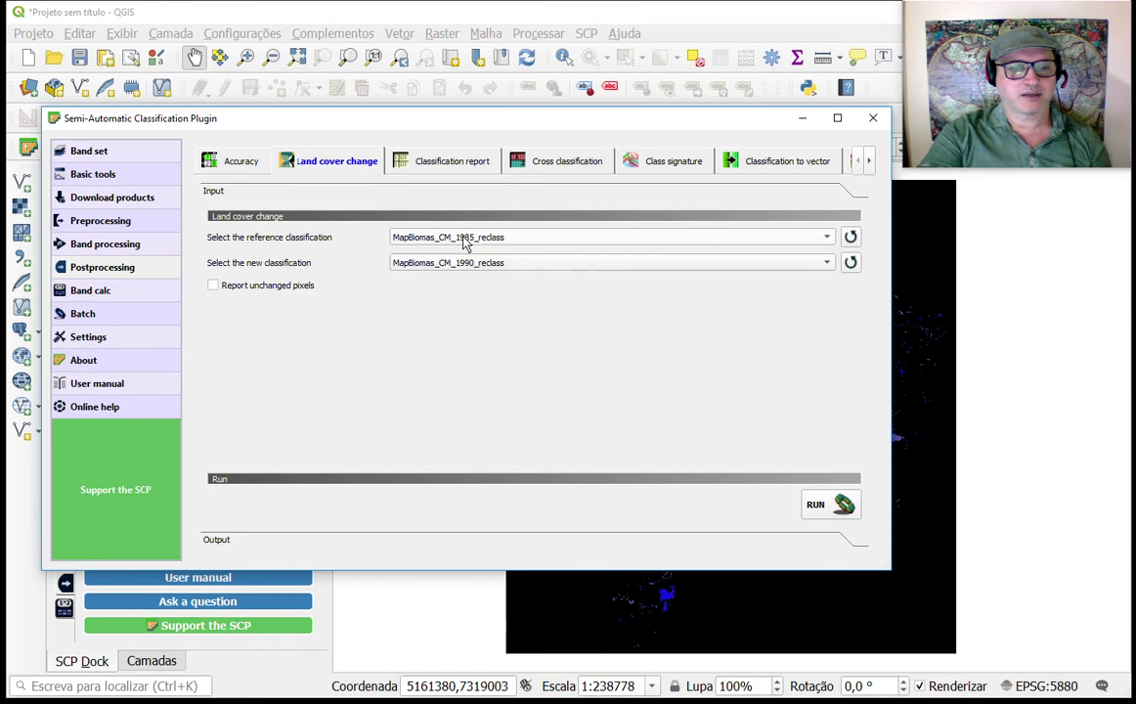
{"action": "left_click", "coordinate": [826, 264]}
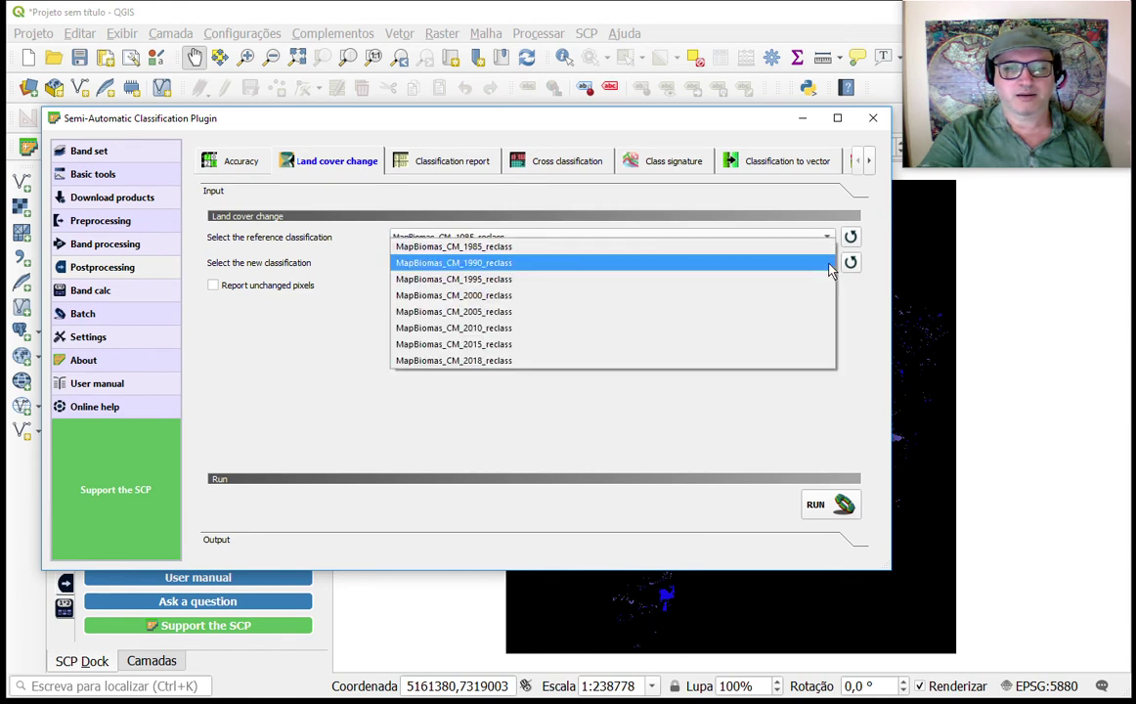
{"action": "left_click", "coordinate": [496, 364]}
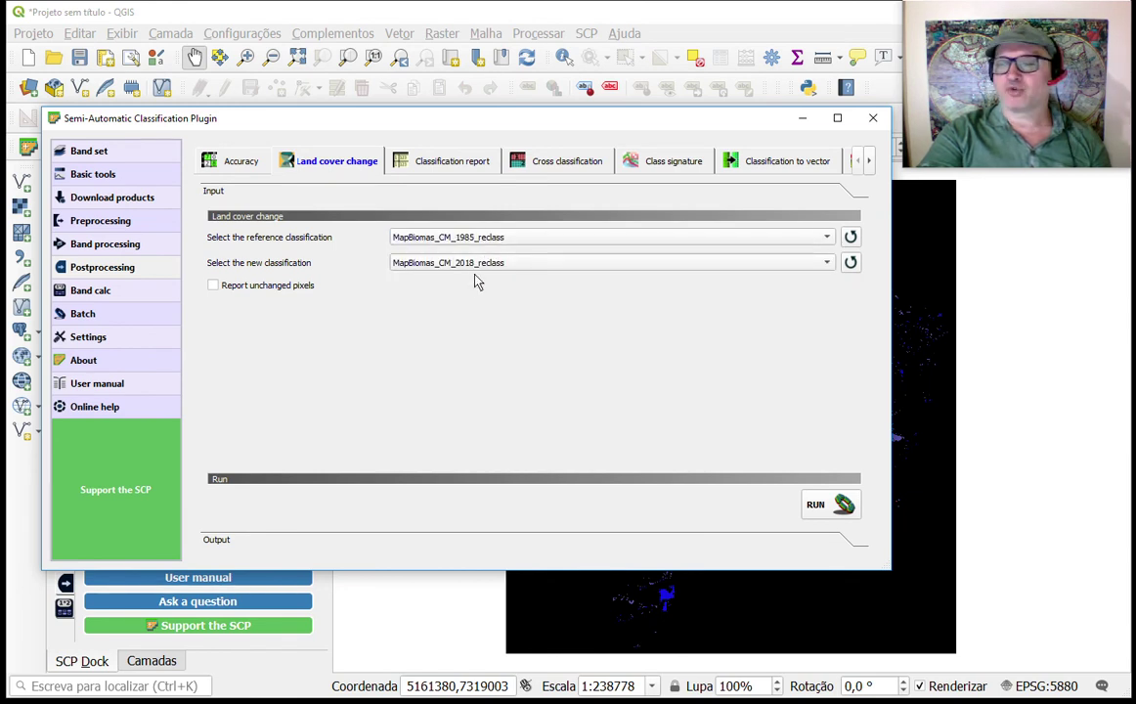
- Run the land cover change and save the output raster as MapBiomas_1985-2018.tif in the Imagens folder
{"action": "left_click", "coordinate": [817, 507]}
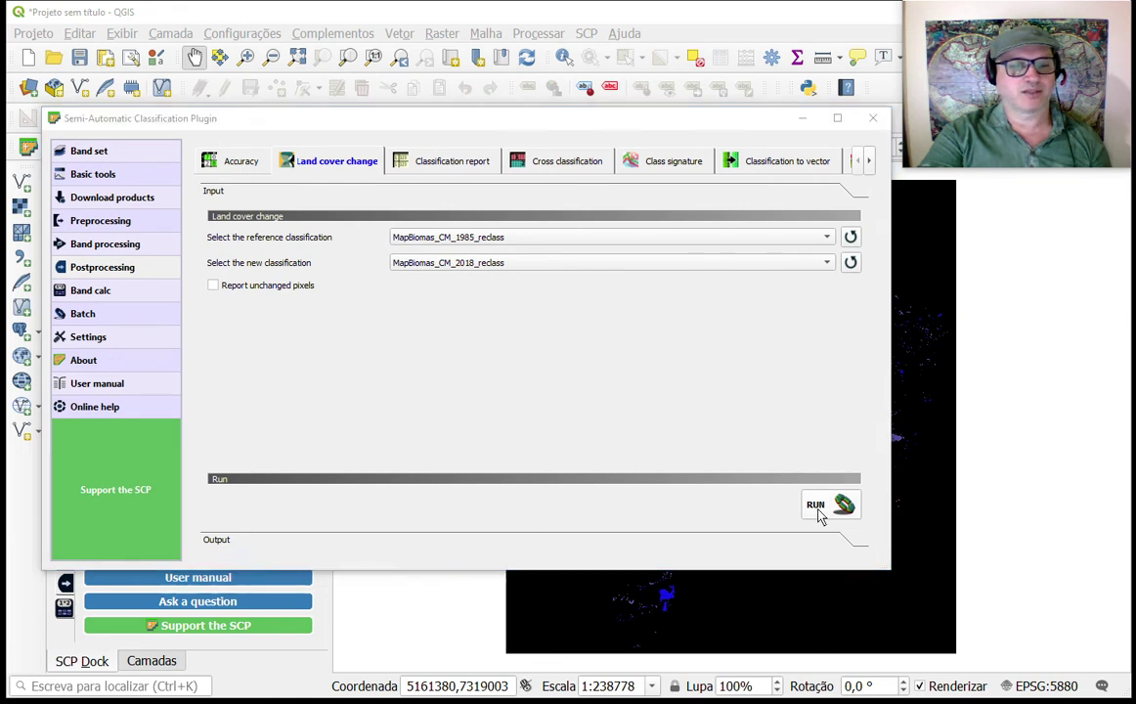
{"action": "left_click", "coordinate": [269, 240]}
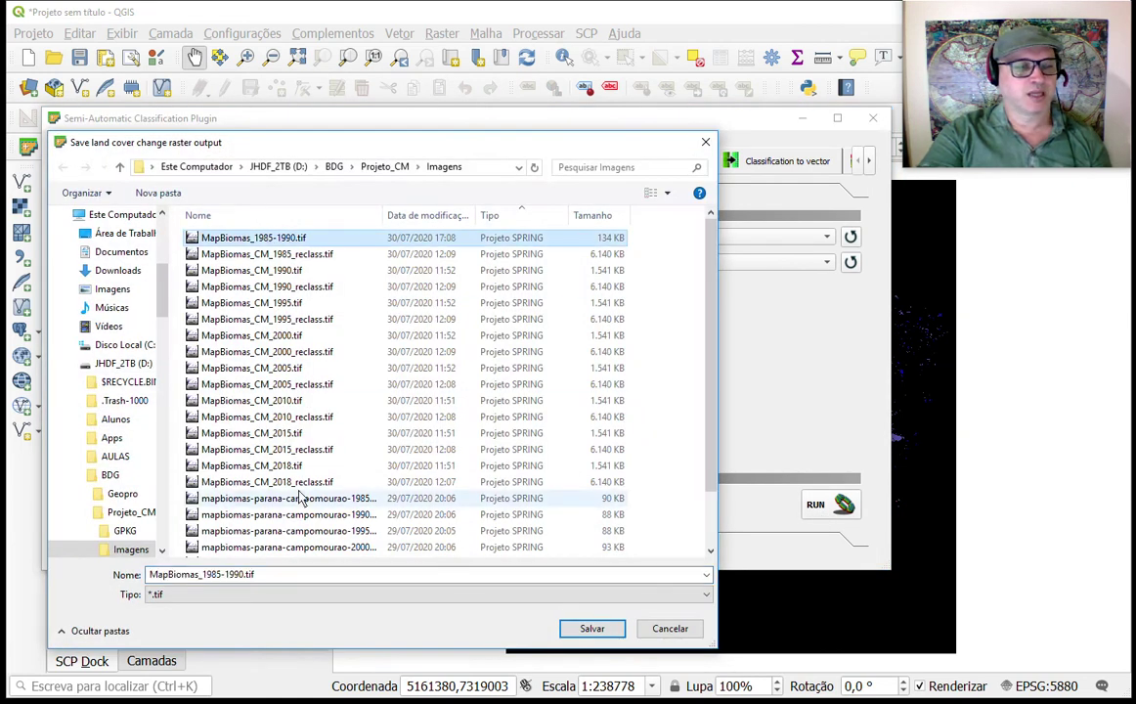
{"action": "left_click", "coordinate": [257, 574]}
{"action": "key", "text": "End"}
{"action": "key", "text": "Left"}
{"action": "key", "text": "Left"}
{"action": "key", "text": "Left"}
{"action": "key", "text": "Left"}
{"action": "key", "text": "shift+Left"}
{"action": "key", "text": "shift+Left"}
{"action": "key", "text": "shift+Left"}
{"action": "key", "text": "shift+Left"}
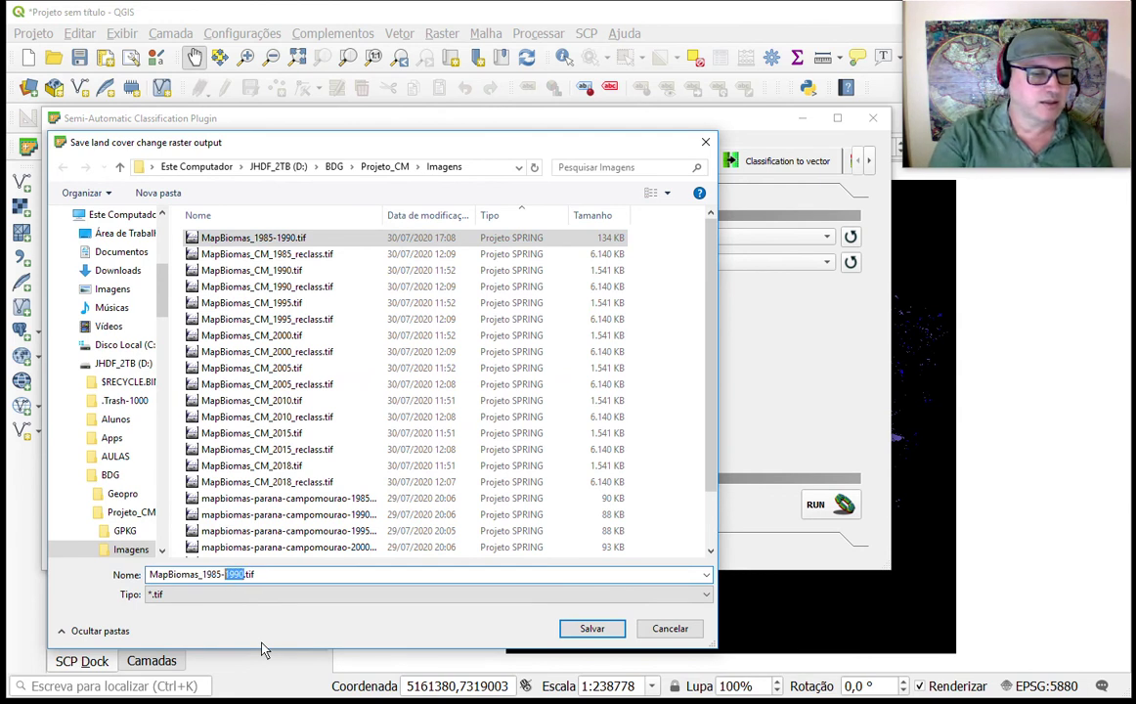
{"action": "type", "text": "2018"}
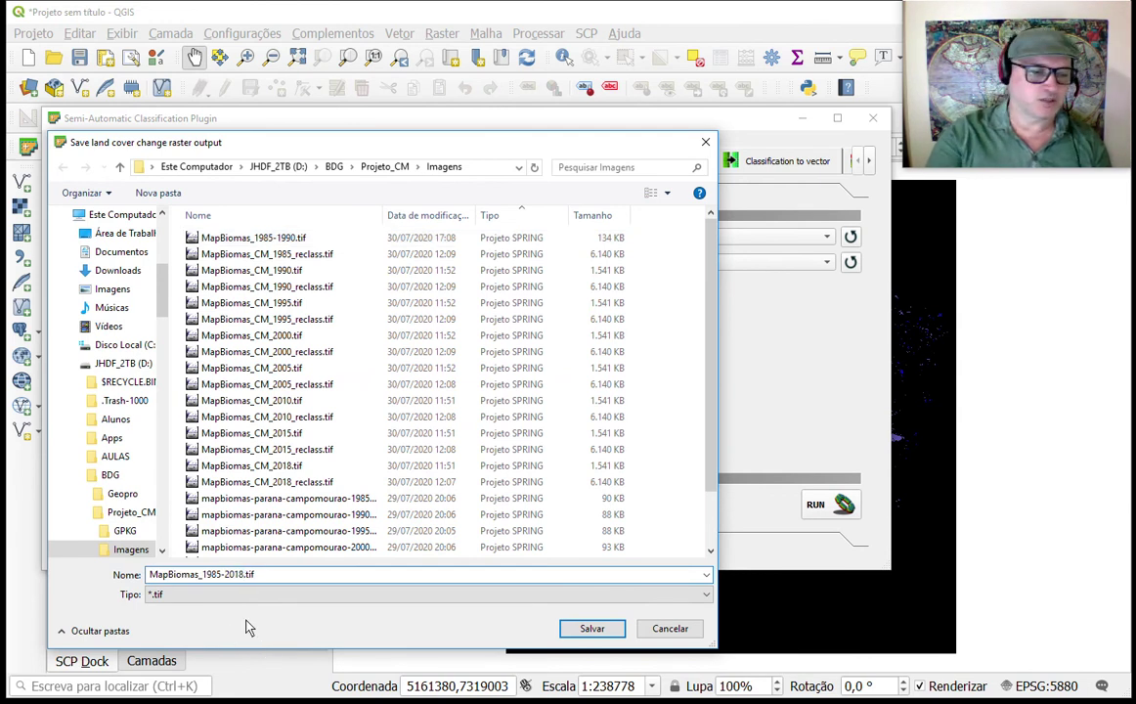
{"action": "left_click", "coordinate": [592, 629]}
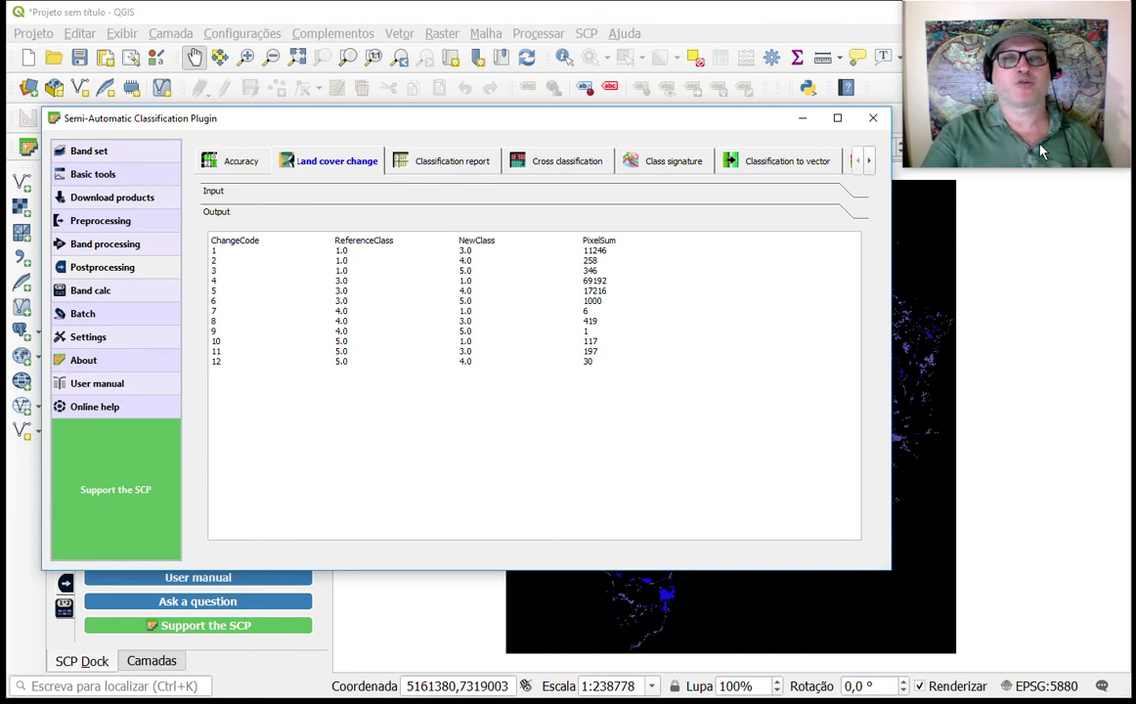
{"action": "left_click", "coordinate": [300, 195]}
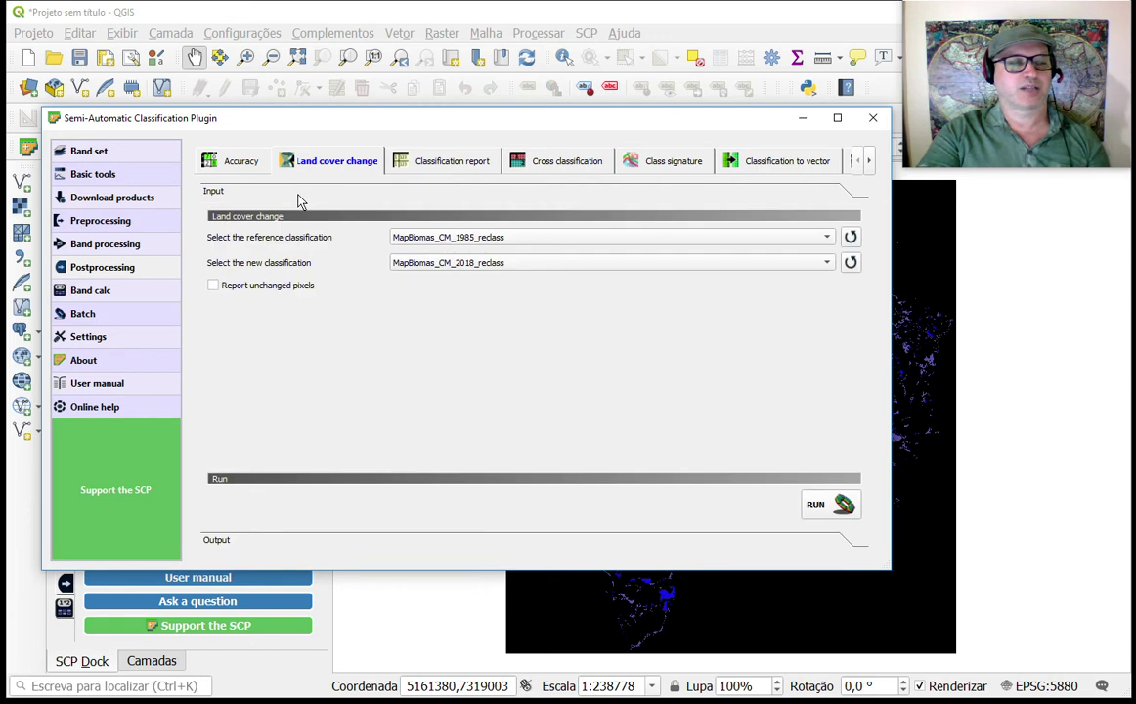
{"action": "left_click", "coordinate": [467, 264]}
{"action": "left_click", "coordinate": [481, 163]}
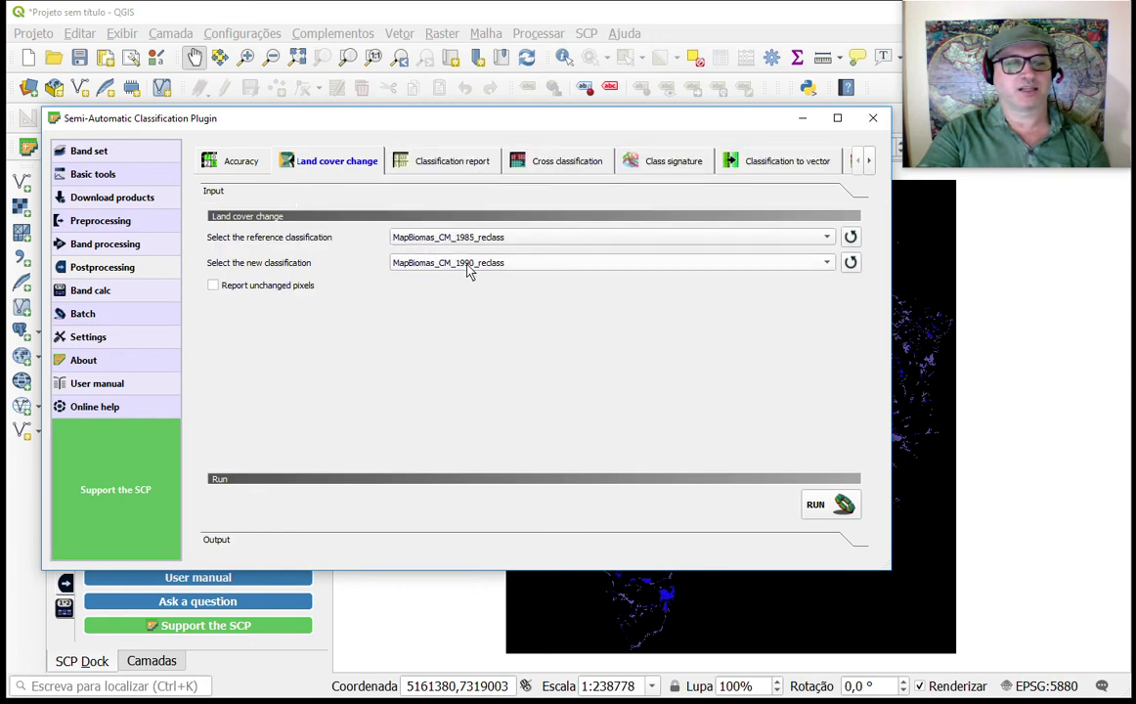
{"action": "left_click", "coordinate": [428, 239]}
{"action": "left_click", "coordinate": [432, 252]}
{"action": "left_click", "coordinate": [466, 273]}
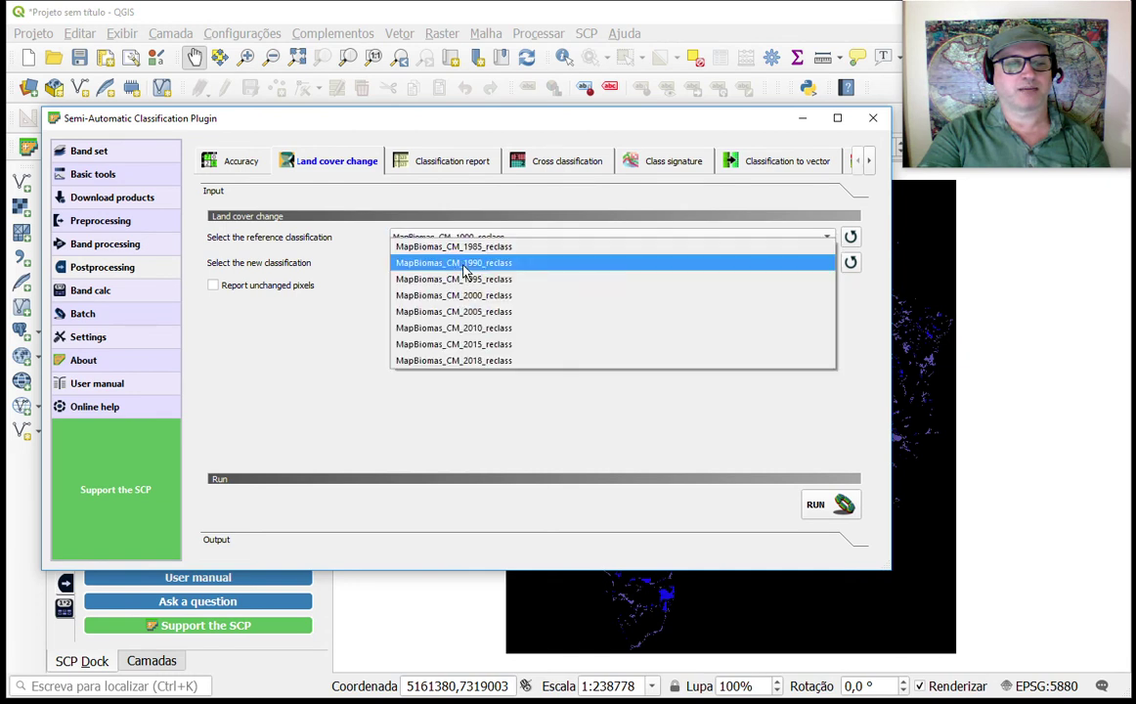
{"action": "left_click", "coordinate": [469, 280]}
{"action": "left_click", "coordinate": [479, 237]}
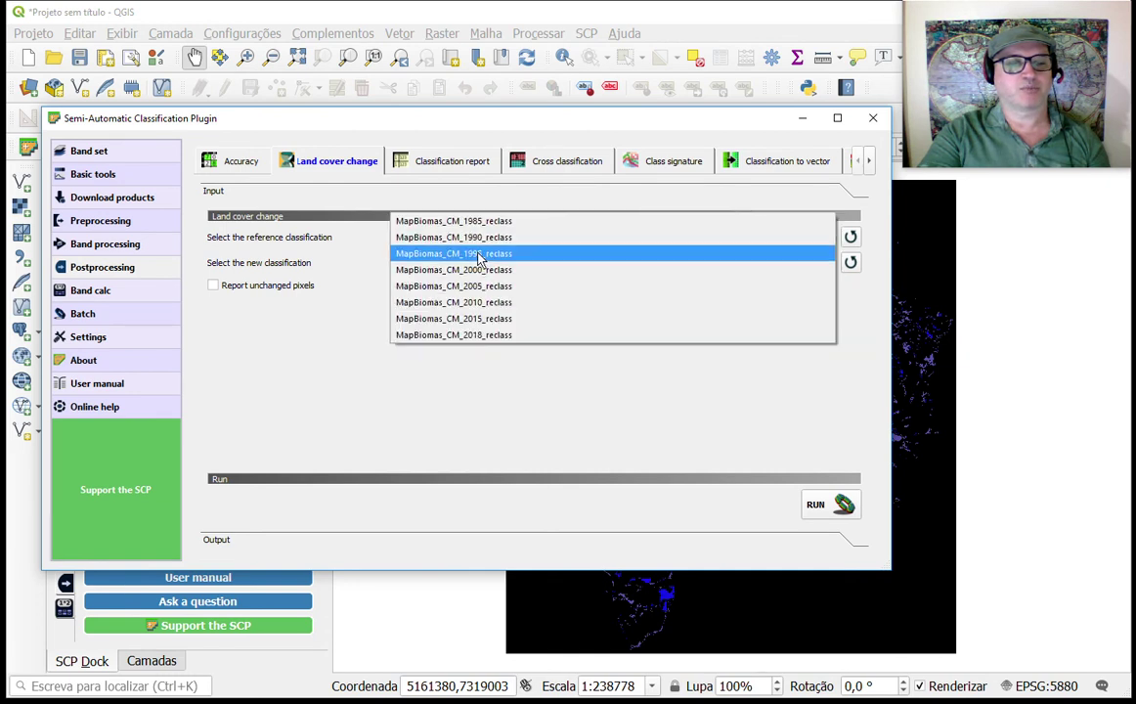
{"action": "left_click", "coordinate": [479, 253]}
{"action": "left_click", "coordinate": [477, 263]}
{"action": "left_click", "coordinate": [480, 280]}
{"action": "left_click", "coordinate": [480, 239]}
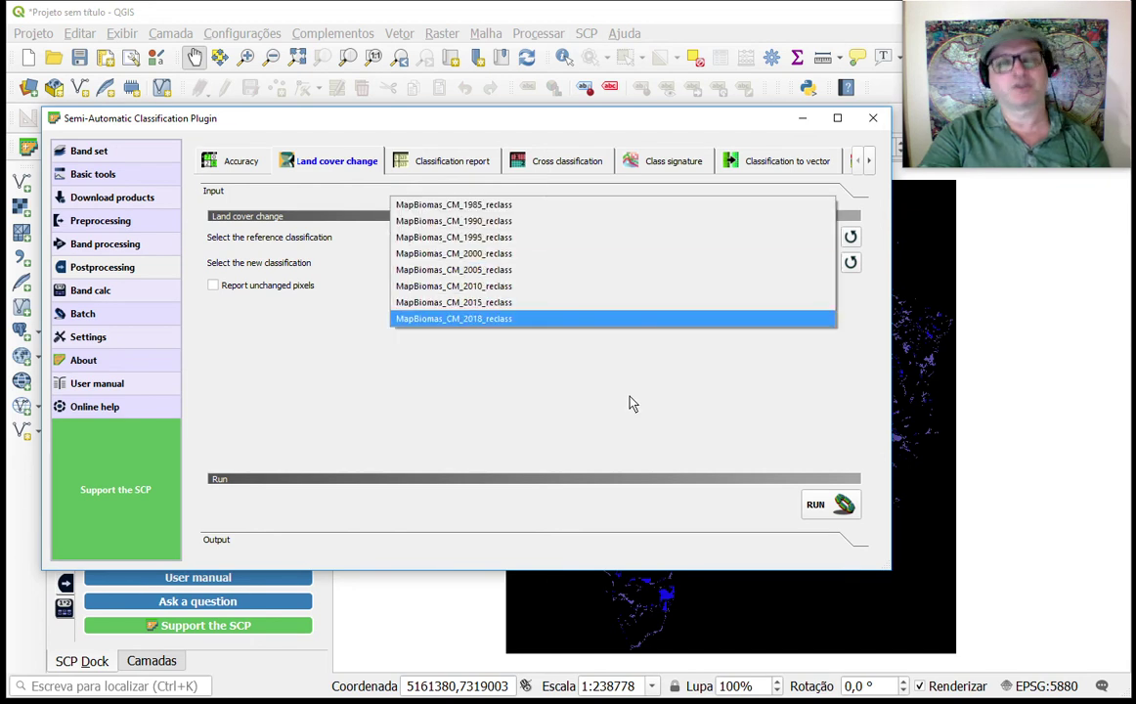
{"action": "left_click", "coordinate": [690, 127]}
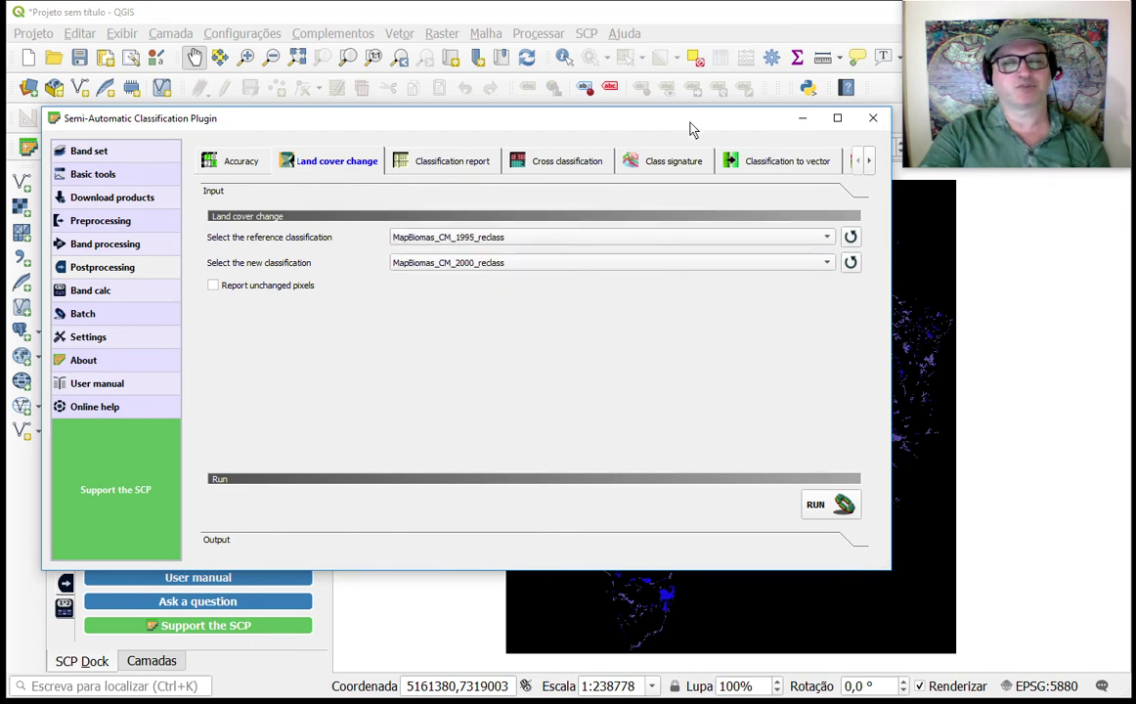
- Close the plugin window and hide every raster layer except MapBiomas_1985-2018.tif
{"action": "left_click", "coordinate": [873, 117]}
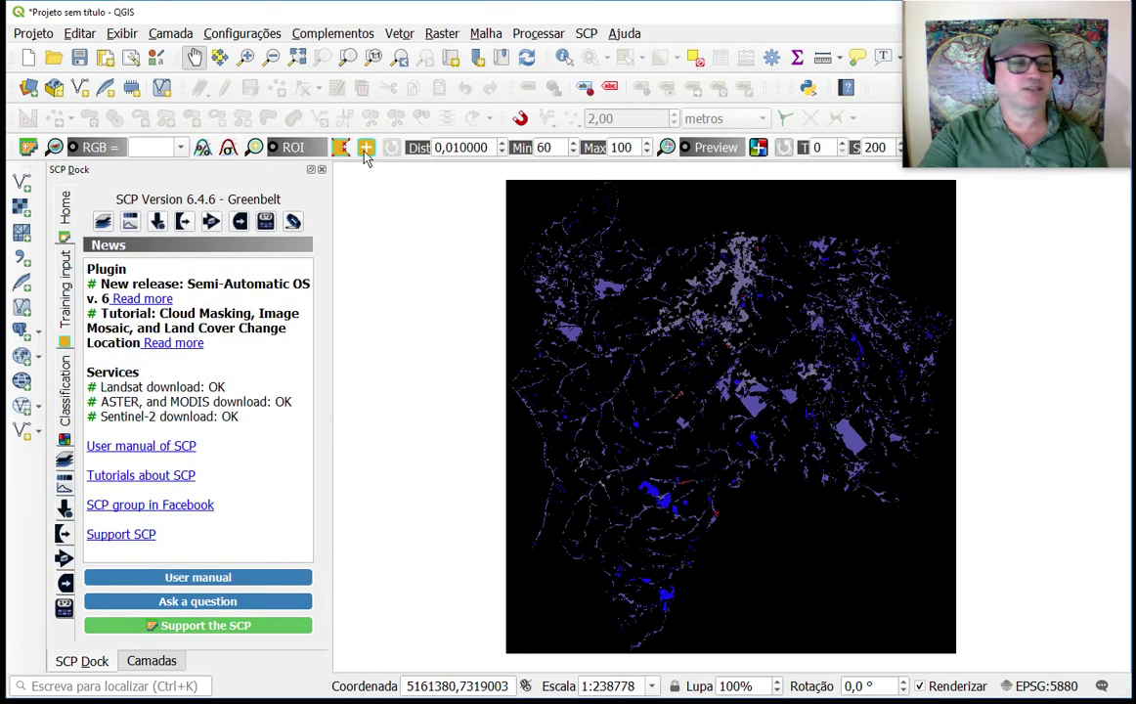
{"action": "left_click", "coordinate": [147, 662]}
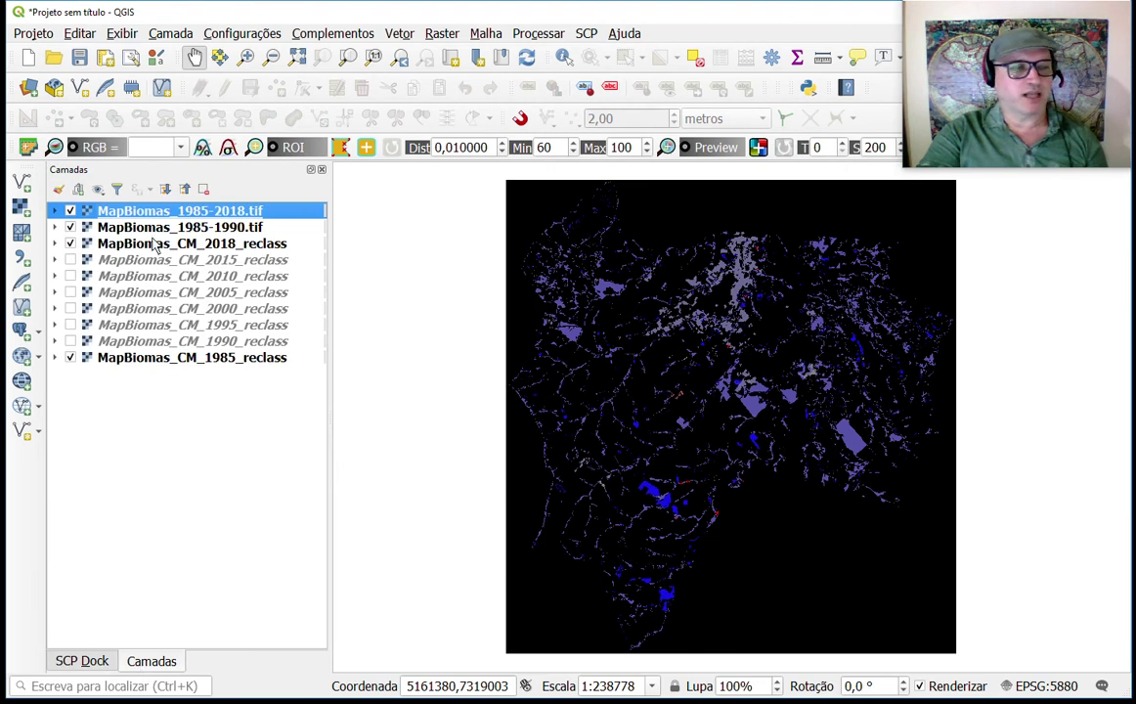
{"action": "left_click", "coordinate": [70, 244]}
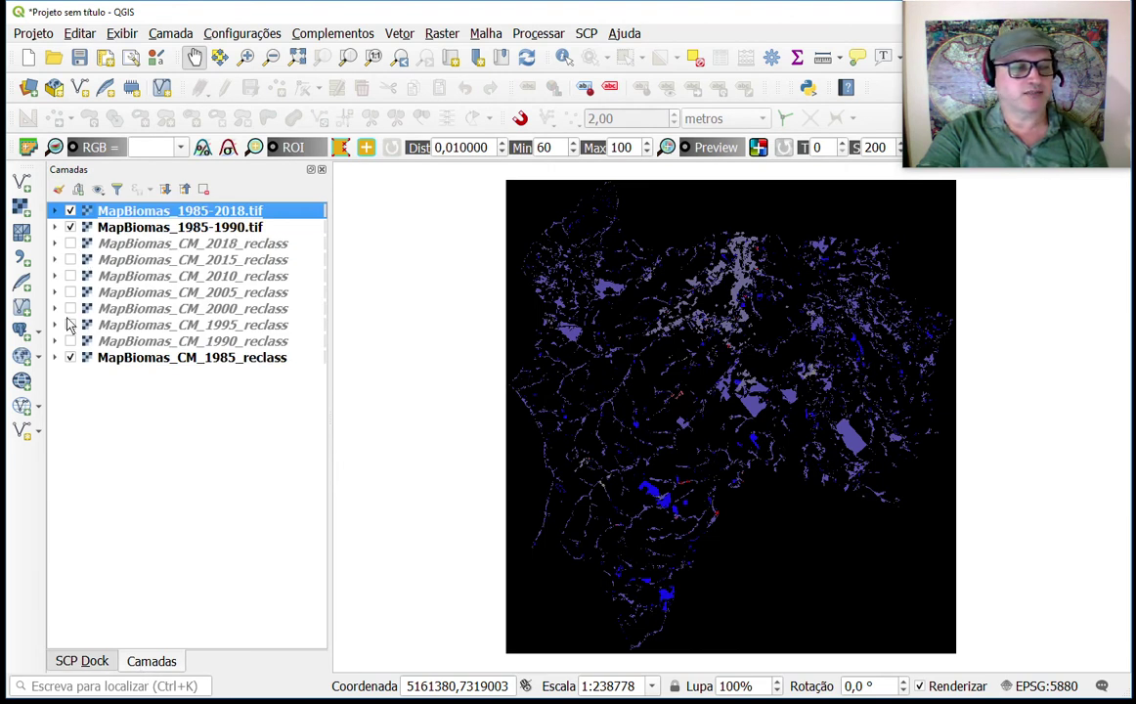
{"action": "left_click", "coordinate": [70, 358]}
{"action": "left_click", "coordinate": [70, 227]}
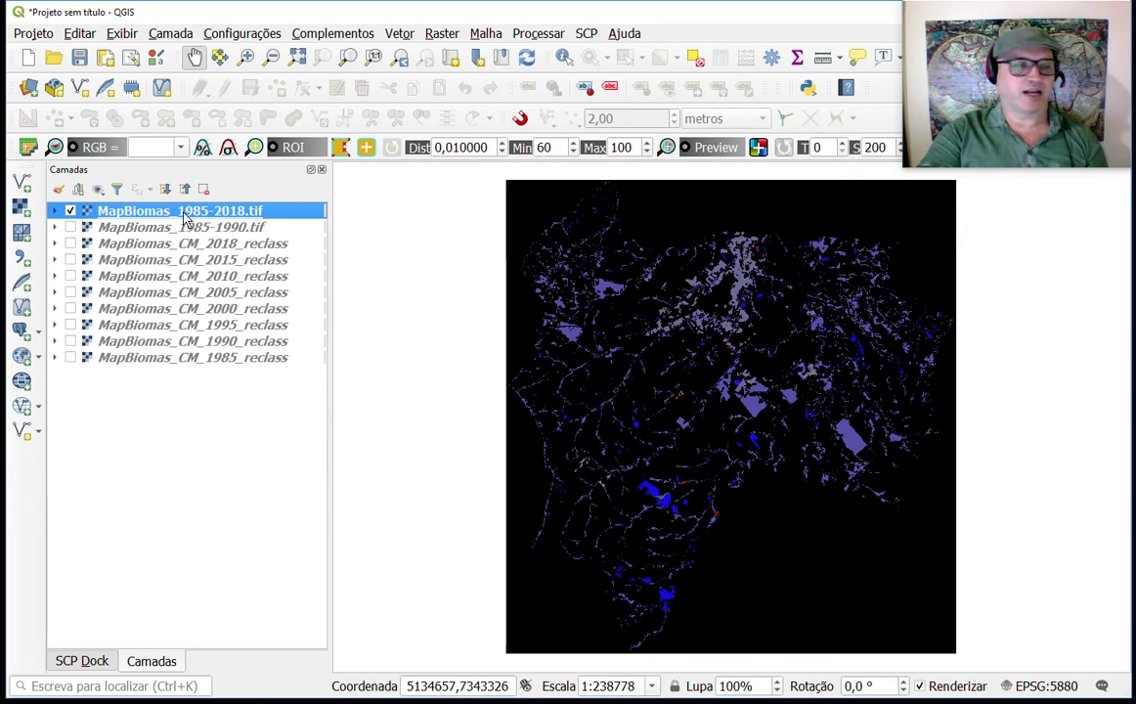
- Open the symbology properties of the MapBiomas_1985-2018.tif layer and collapse the Renderização da cor section
{"action": "double_click", "coordinate": [184, 213]}
{"action": "left_click_drag", "start_coordinate": [538, 107], "coordinate": [443, 34]}
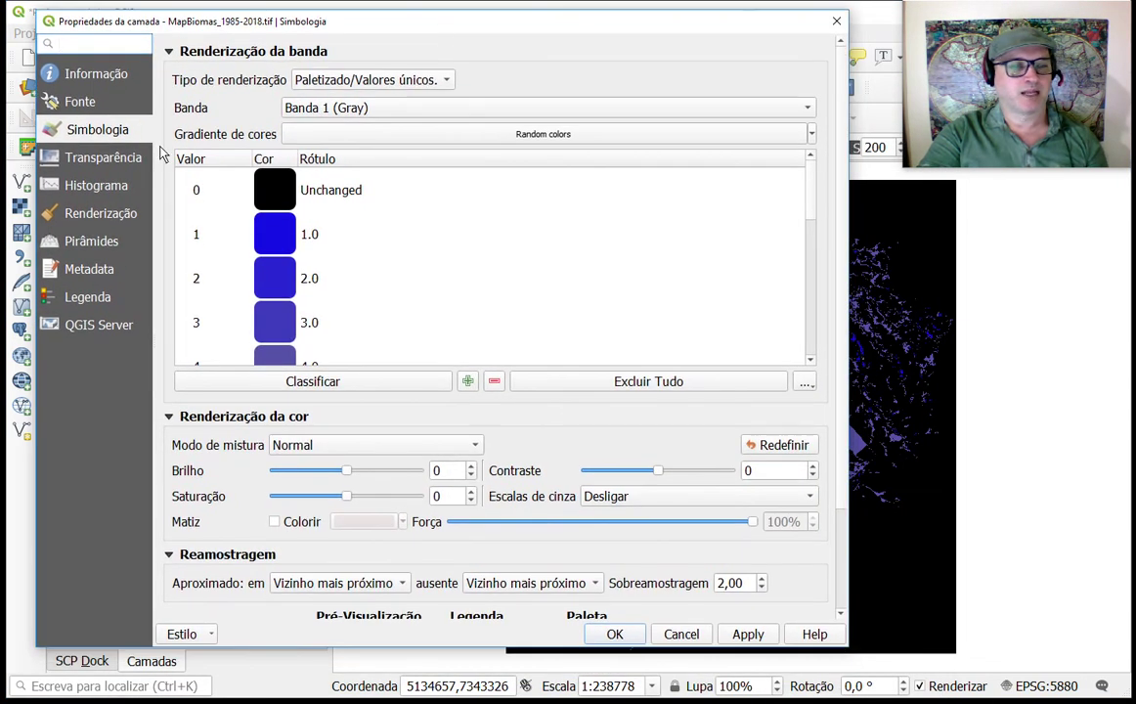
{"action": "left_click", "coordinate": [169, 417]}
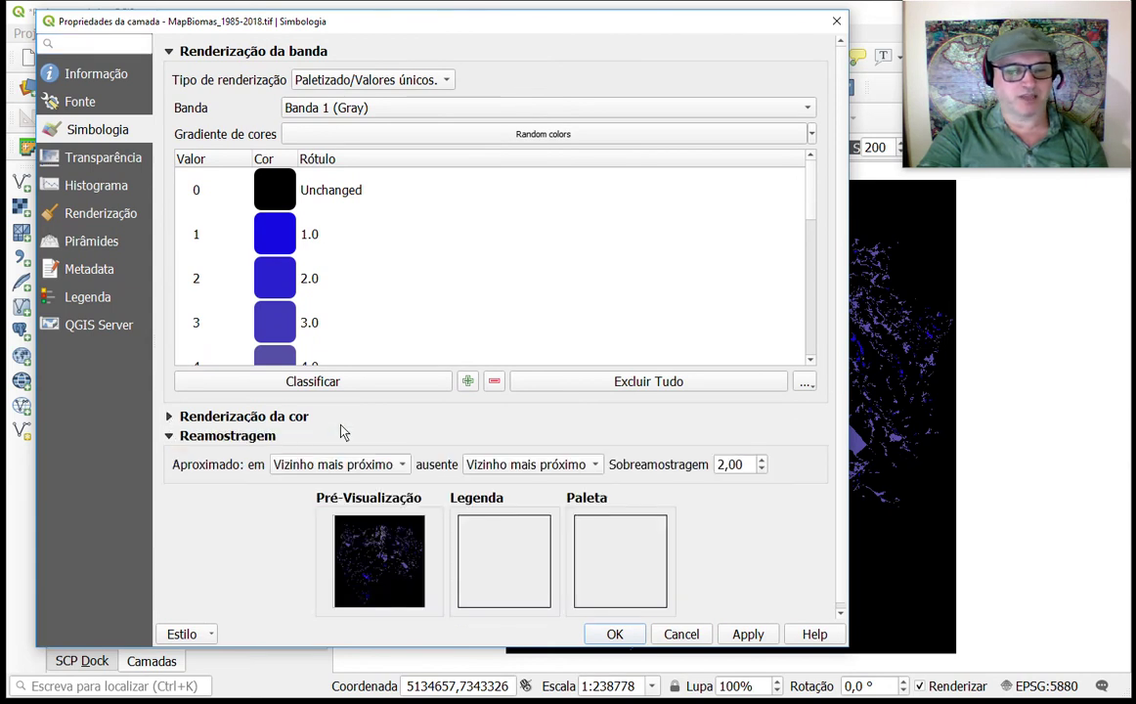
{"action": "left_click", "coordinate": [169, 438]}
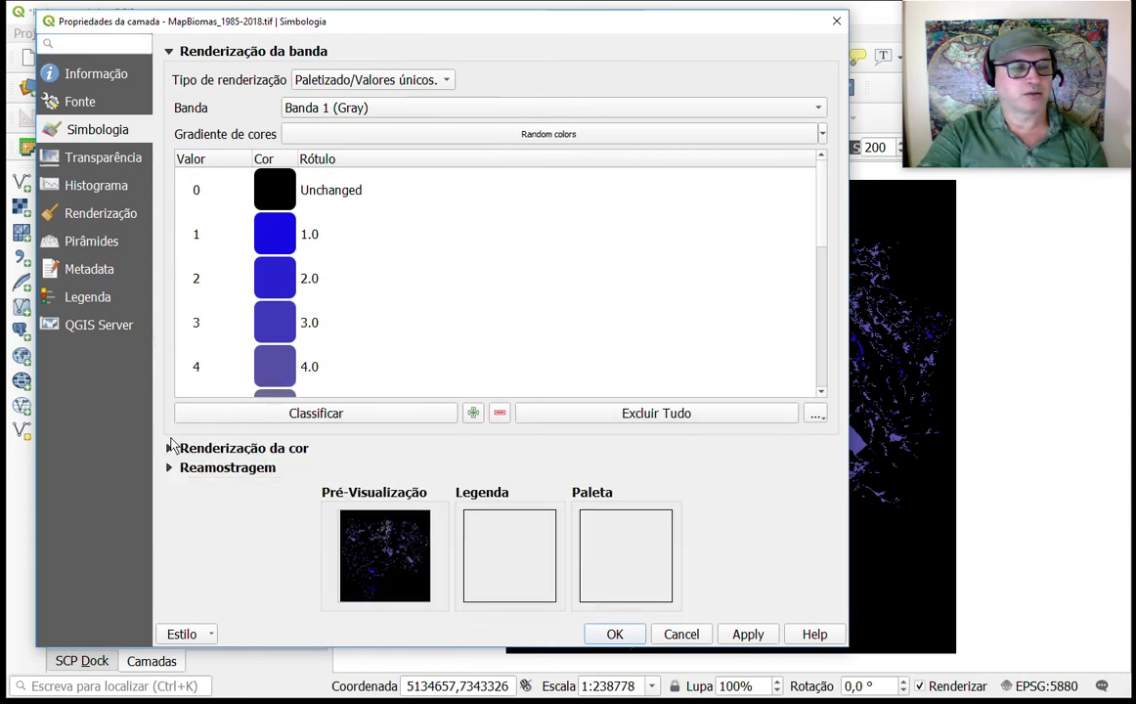
{"action": "left_click", "coordinate": [168, 452]}
{"action": "left_click", "coordinate": [169, 419]}
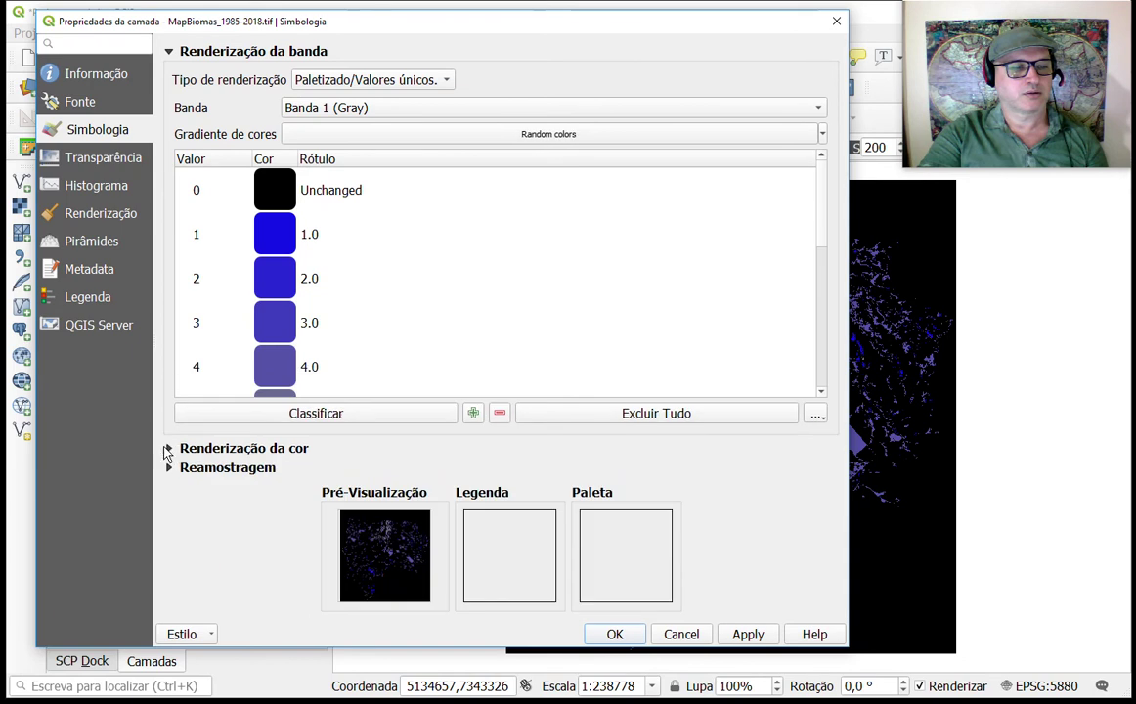
{"action": "left_click", "coordinate": [168, 469]}
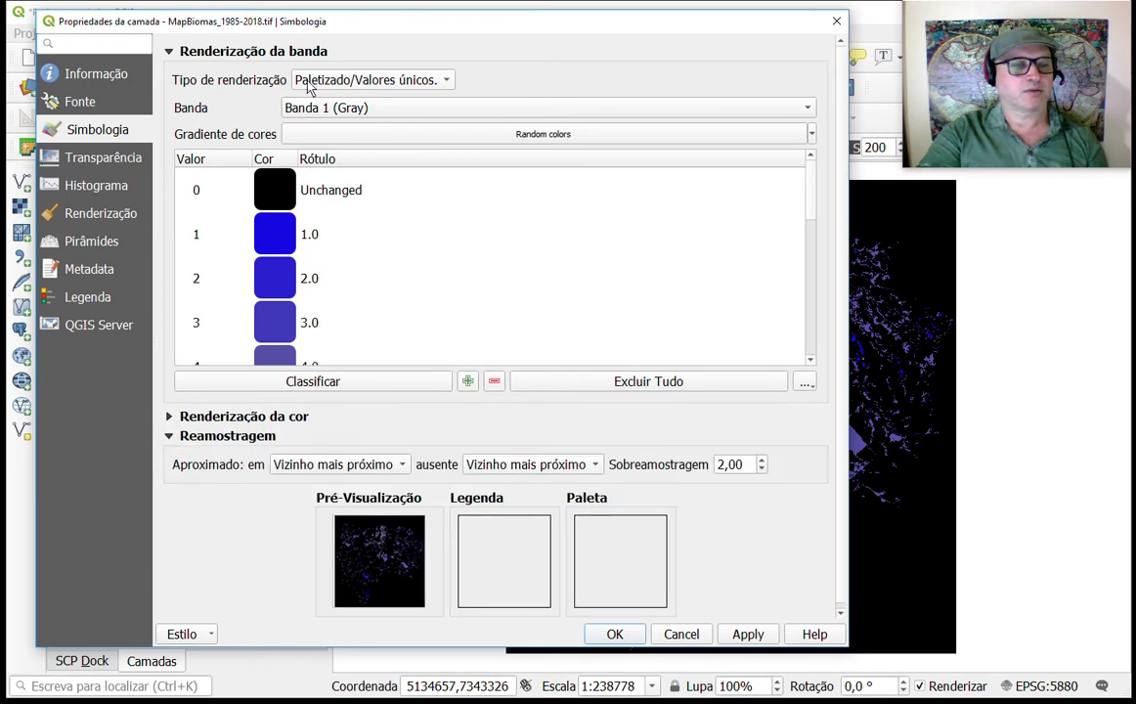
- Apply Banda simples falsa-cor rendering to the layer, with Min / max statistics computed at Real (mais lento) precision
{"action": "left_click", "coordinate": [280, 79]}
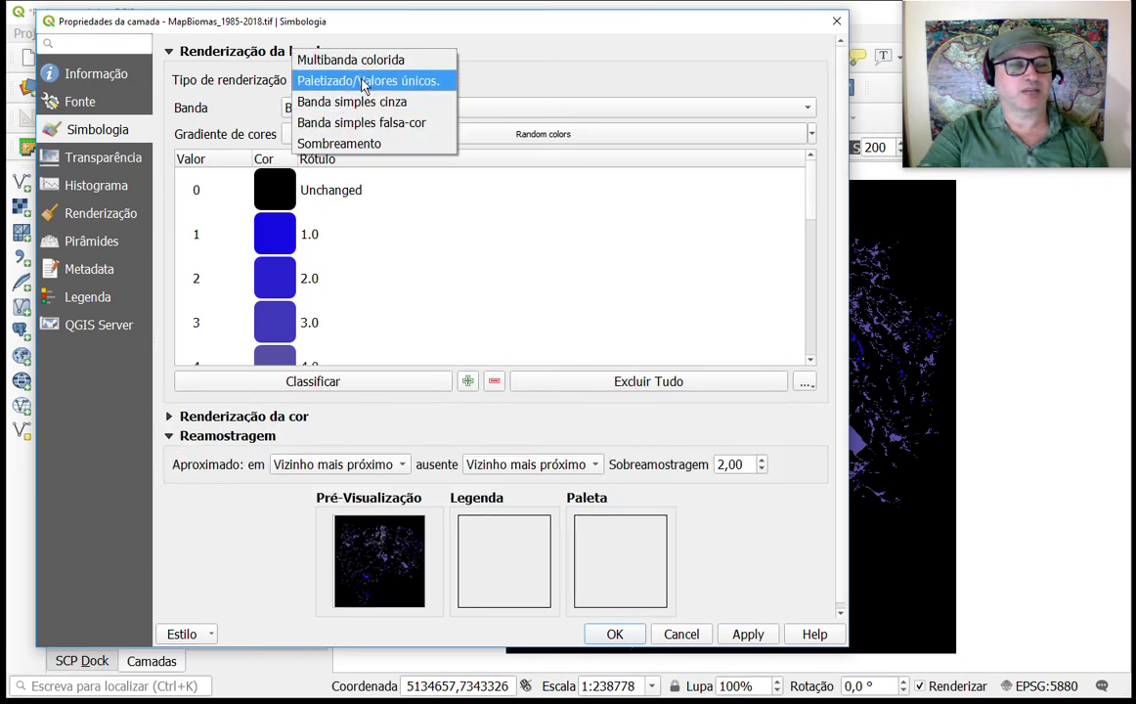
{"action": "left_click", "coordinate": [349, 124]}
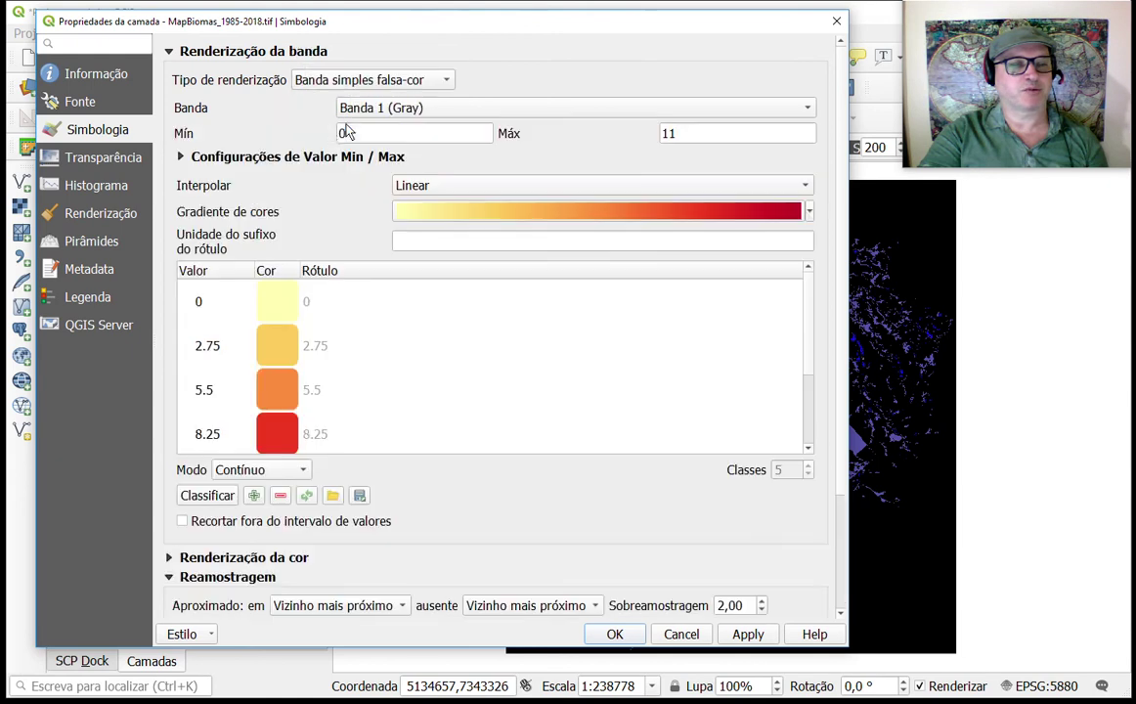
{"action": "left_click", "coordinate": [176, 156]}
{"action": "left_click", "coordinate": [546, 343]}
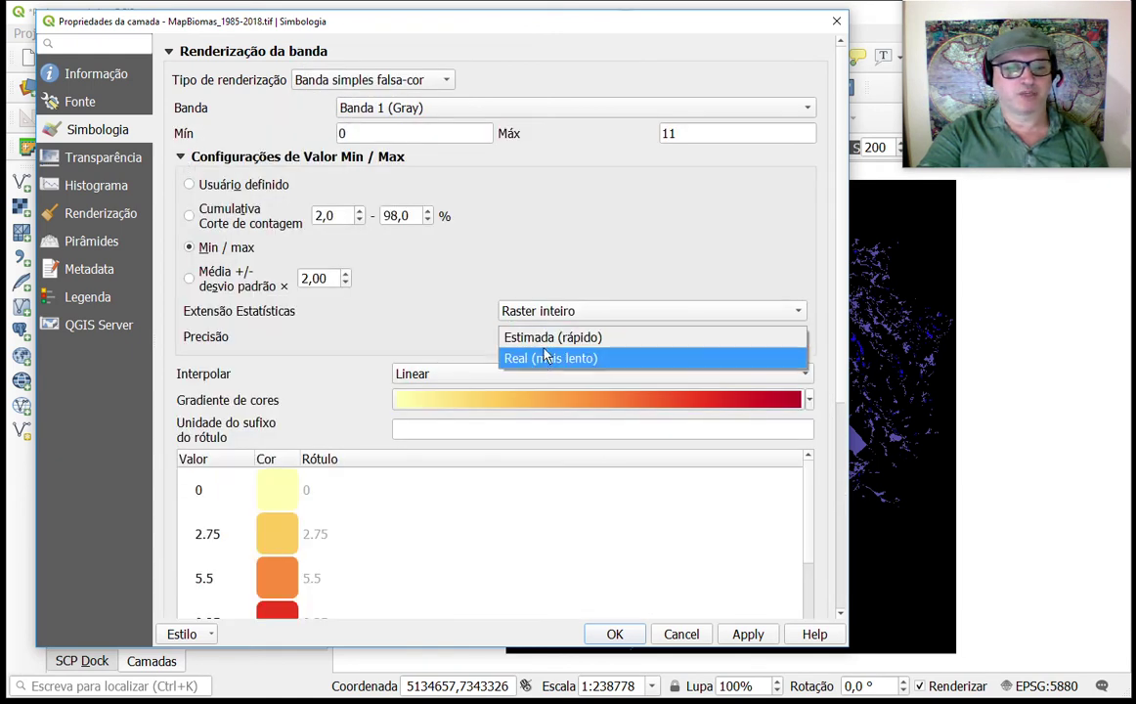
{"action": "left_click", "coordinate": [589, 358]}
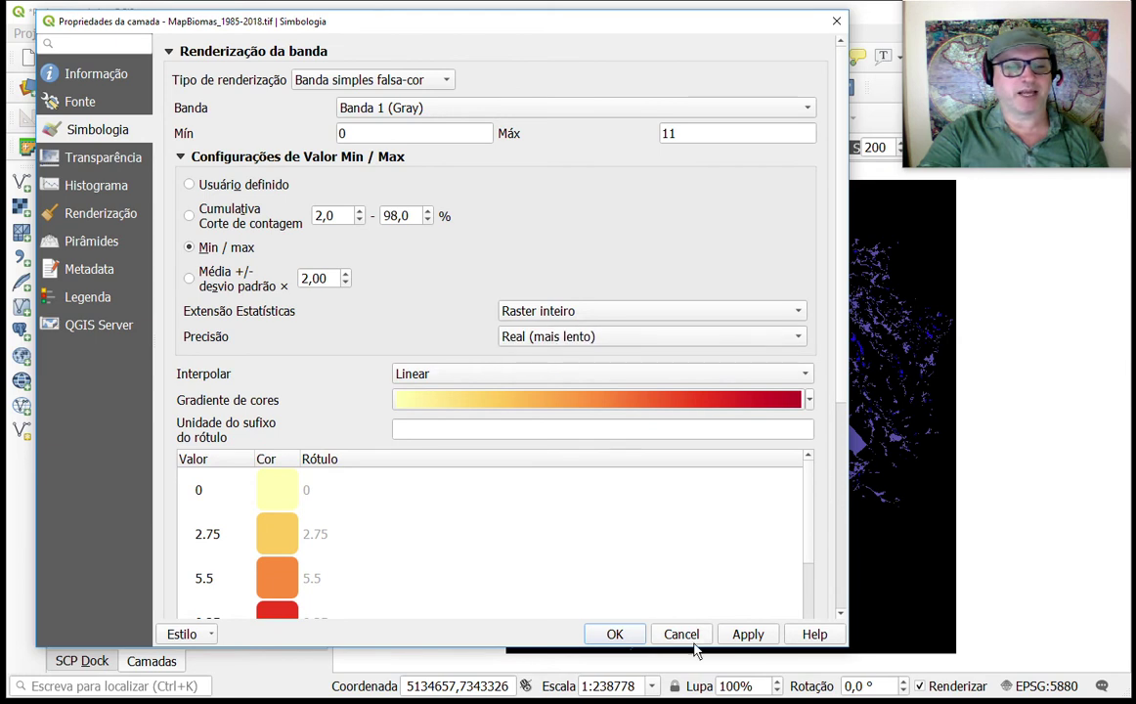
{"action": "left_click", "coordinate": [748, 635]}
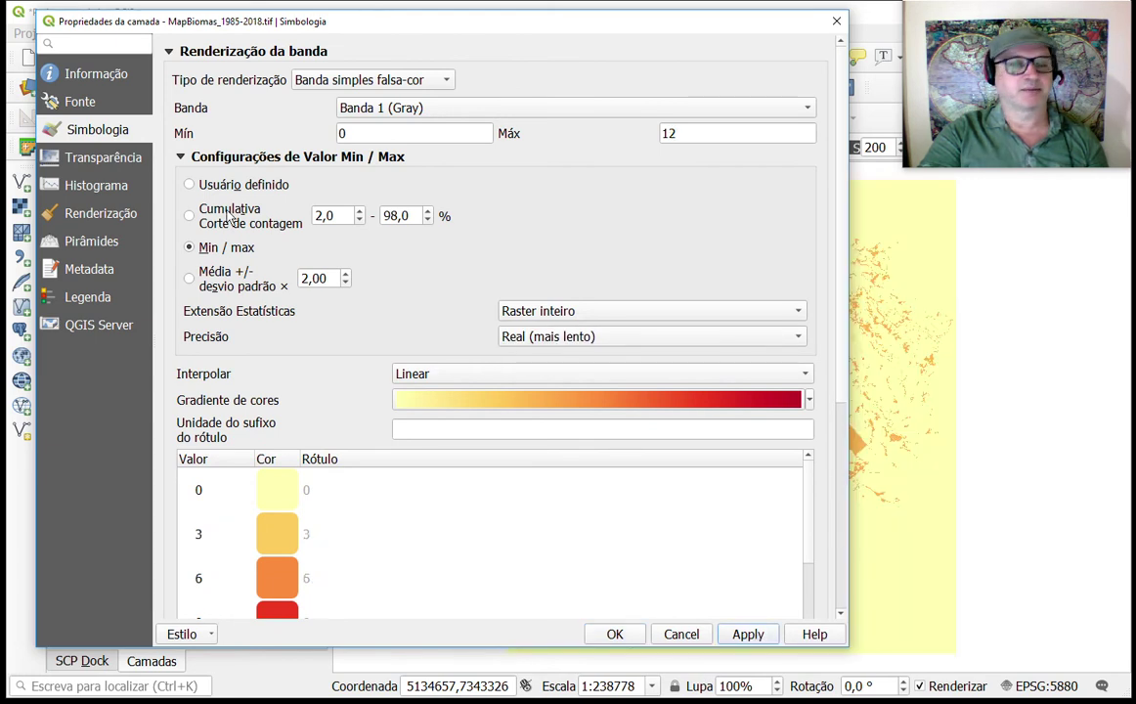
- Classify the change raster's color ramp in Intervalo igual mode with 13 classes and review the resulting class list
{"action": "left_click", "coordinate": [181, 158]}
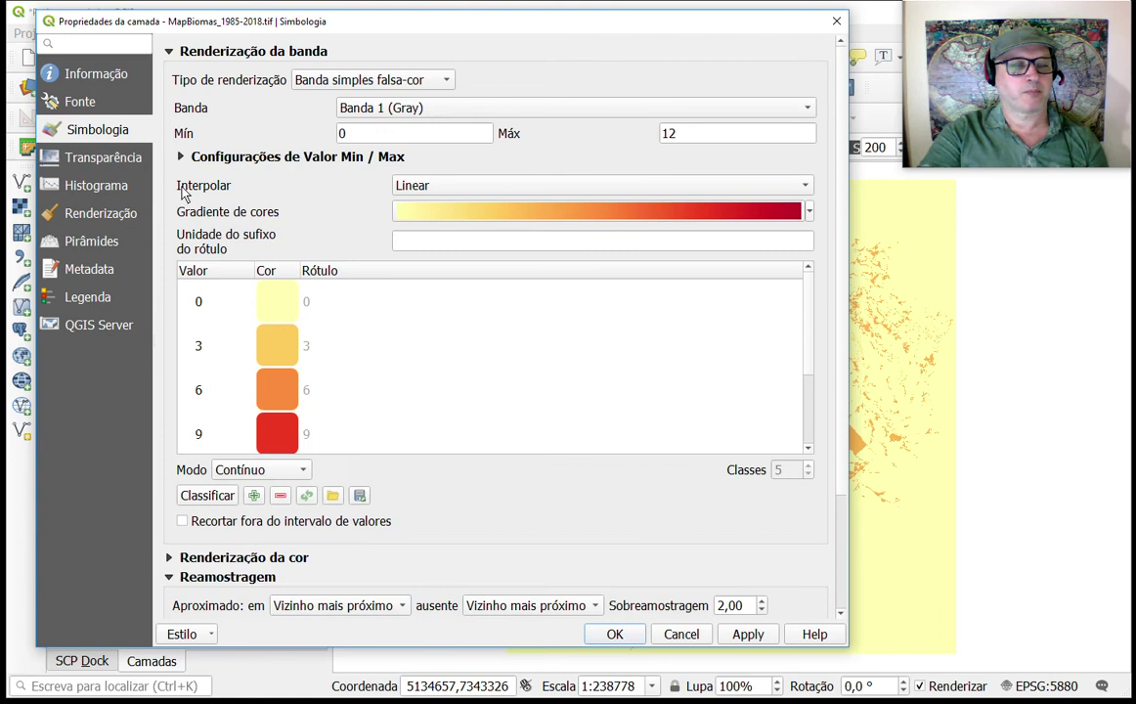
{"action": "left_click", "coordinate": [259, 293]}
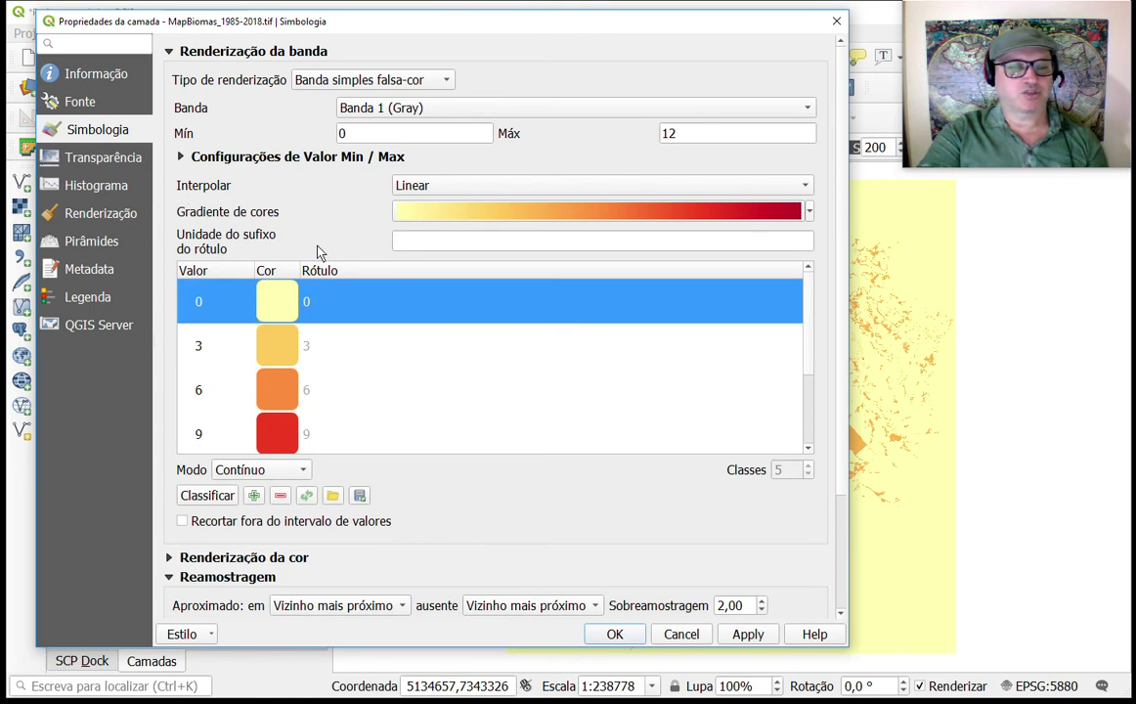
{"action": "left_click", "coordinate": [286, 470]}
{"action": "left_click", "coordinate": [269, 493]}
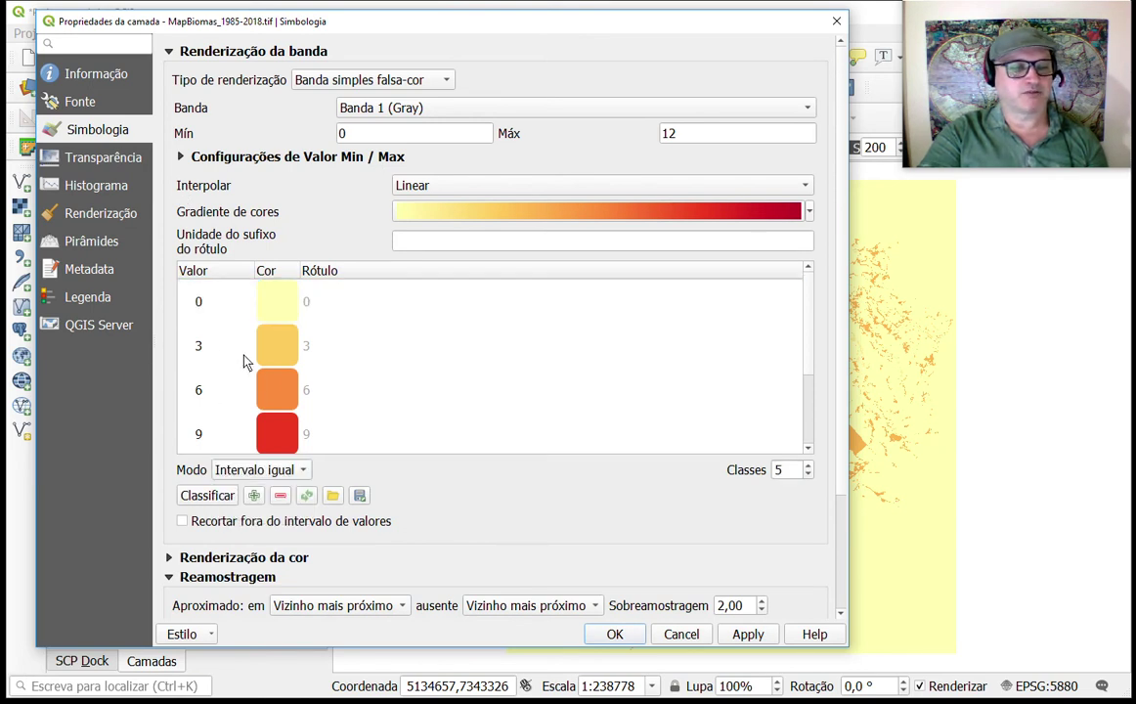
{"action": "left_click", "coordinate": [809, 468]}
{"action": "left_click", "coordinate": [809, 467]}
{"action": "left_click", "coordinate": [809, 467]}
{"action": "left_click", "coordinate": [808, 467]}
{"action": "left_click", "coordinate": [808, 467]}
{"action": "left_click", "coordinate": [809, 468]}
{"action": "left_click", "coordinate": [809, 468]}
{"action": "left_click", "coordinate": [808, 467]}
{"action": "key", "text": "Tab"}
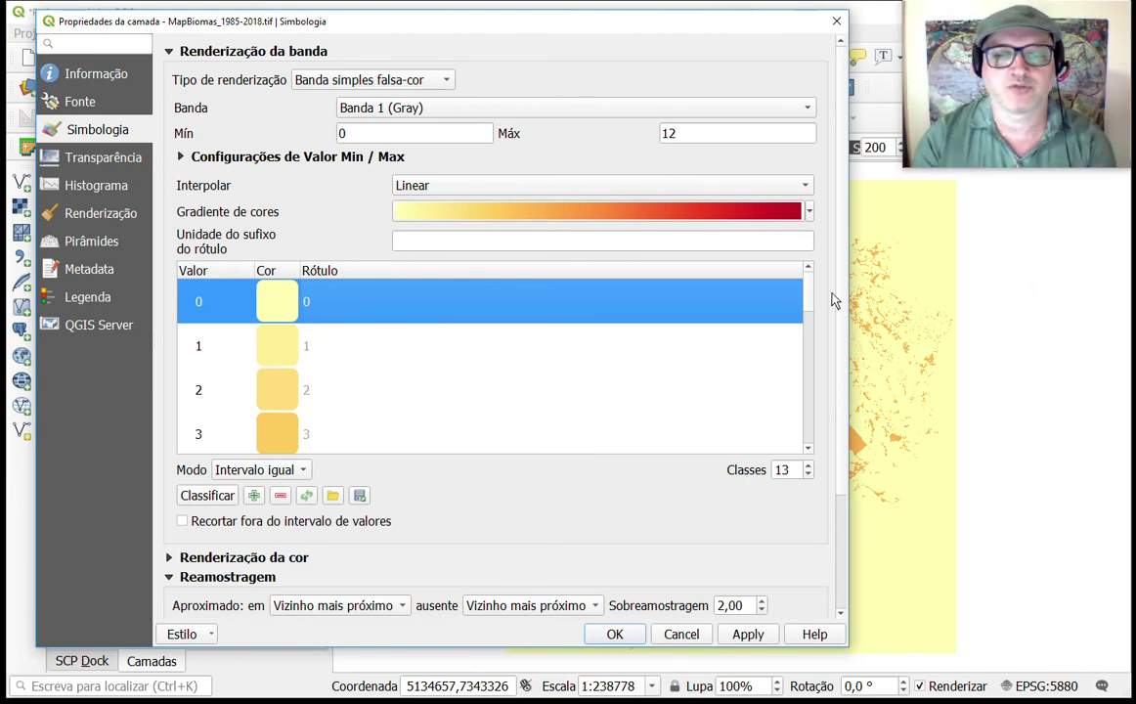
{"action": "left_click_drag", "start_coordinate": [811, 313], "coordinate": [820, 468]}
{"action": "scroll", "coordinate": [616, 573], "scroll_direction": "down", "scroll_amount": 3}
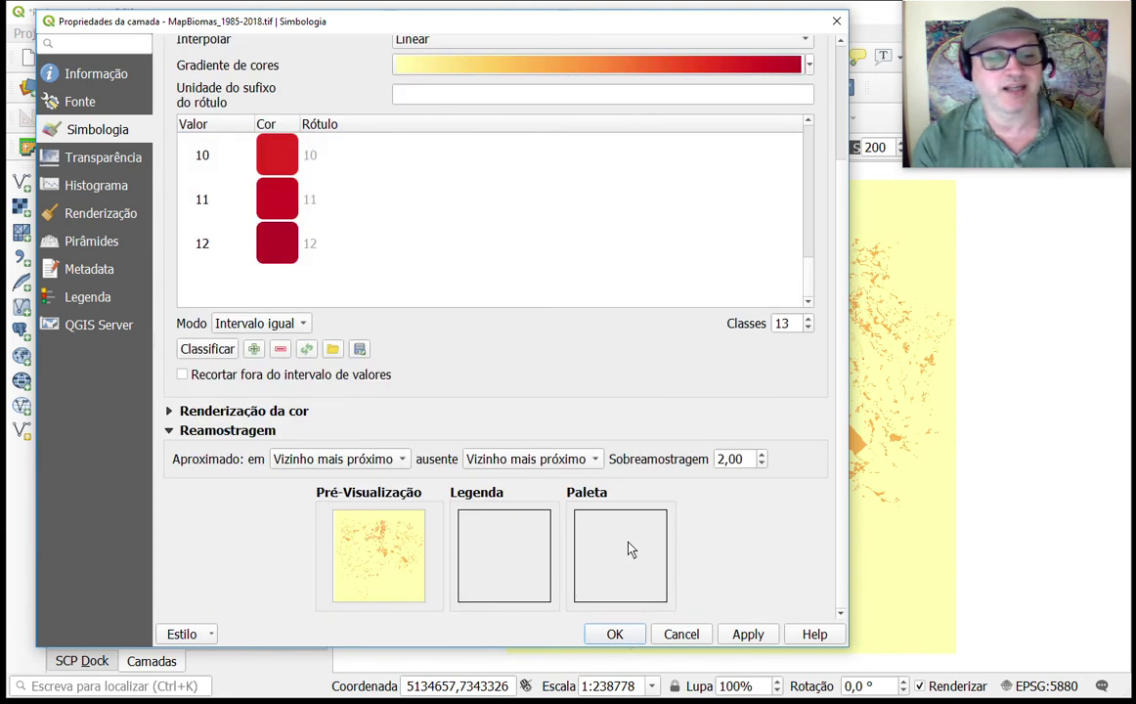
- Clear the label of the class with value 0 in the change raster's class list
{"action": "scroll", "coordinate": [637, 540], "scroll_direction": "up", "scroll_amount": 3}
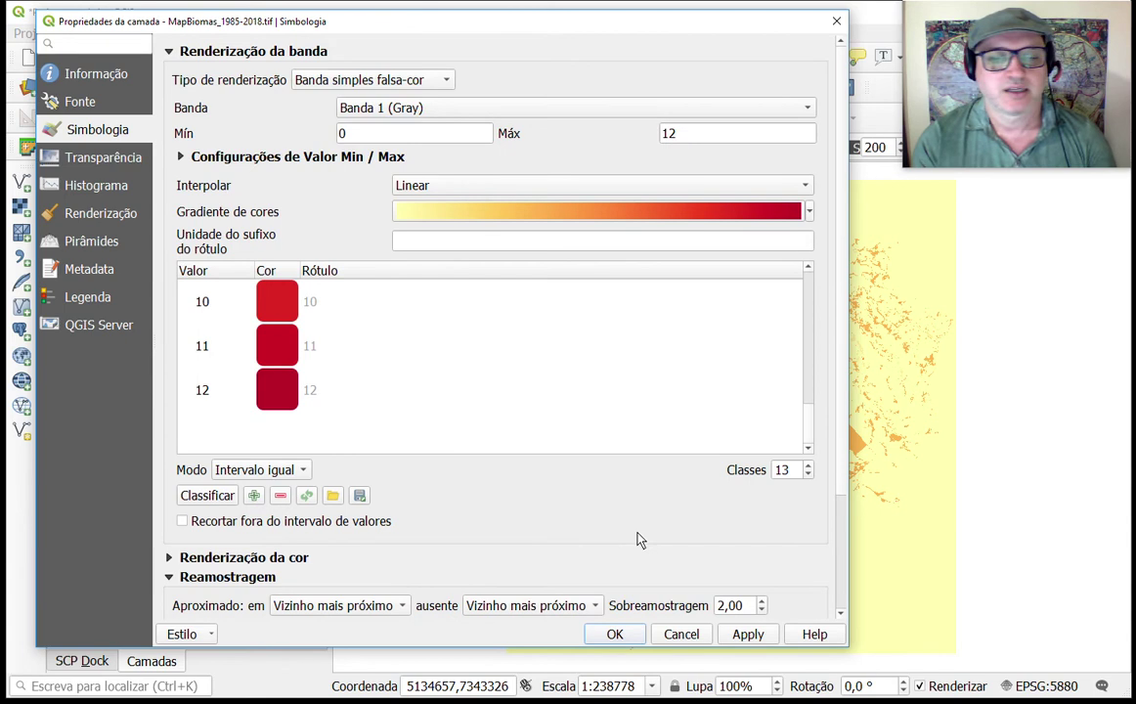
{"action": "scroll", "coordinate": [362, 352], "scroll_direction": "up", "scroll_amount": 4}
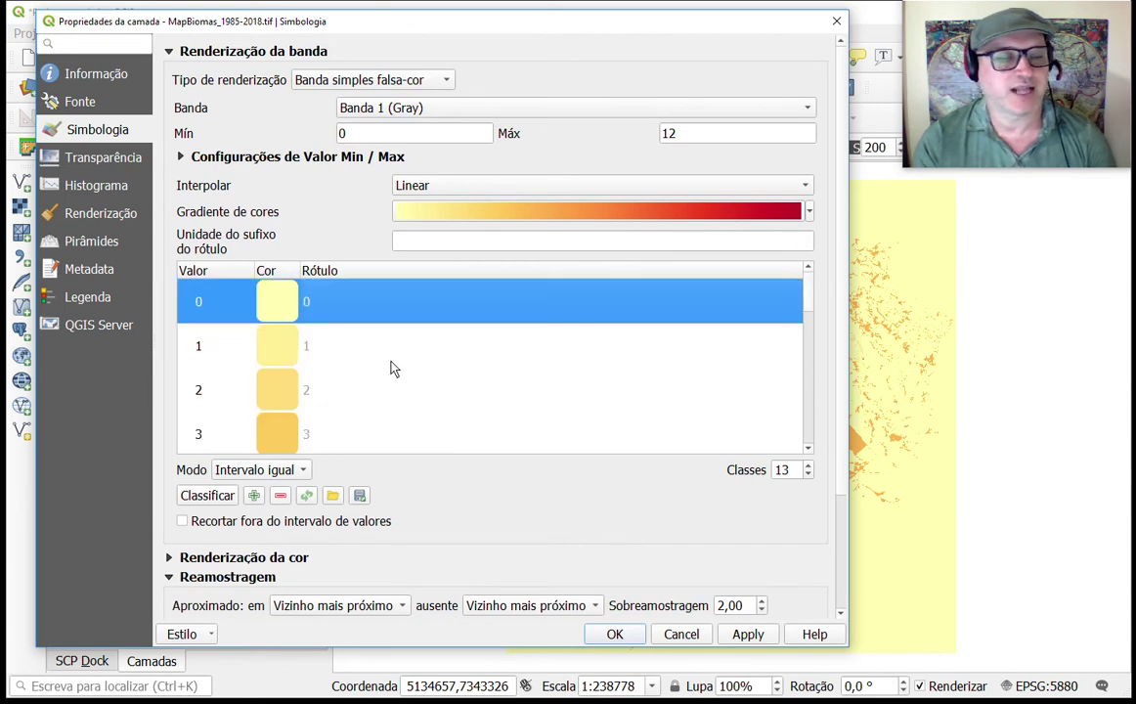
{"action": "double_click", "coordinate": [312, 307]}
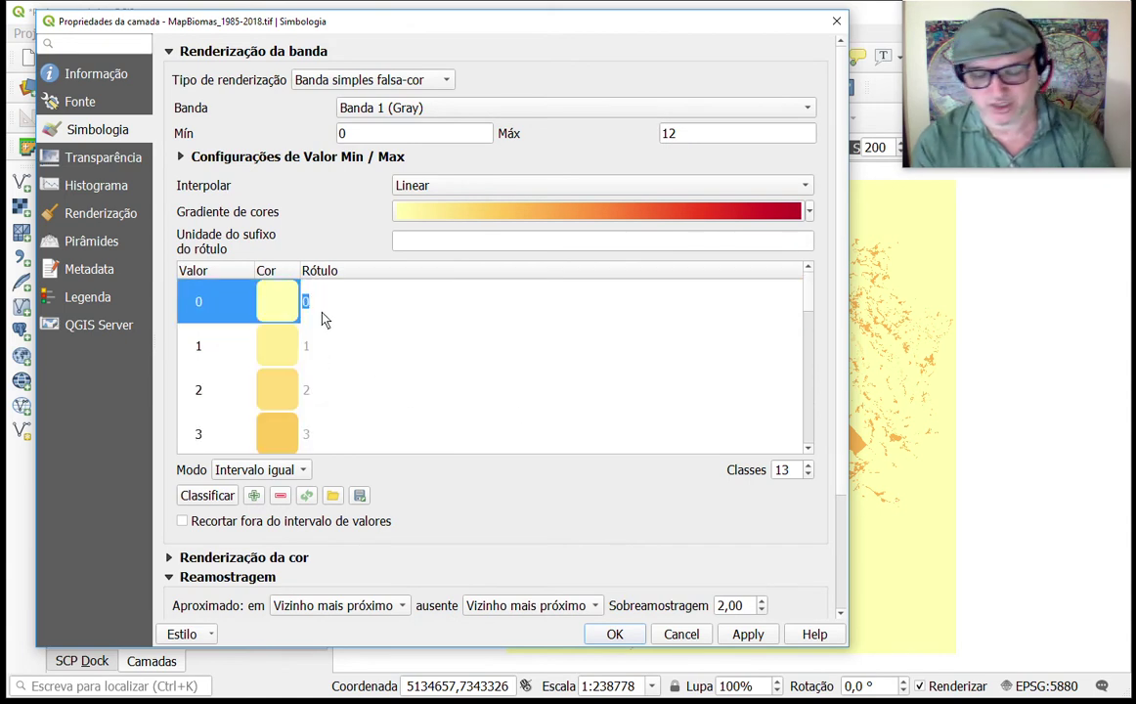
{"action": "left_click", "coordinate": [280, 309]}
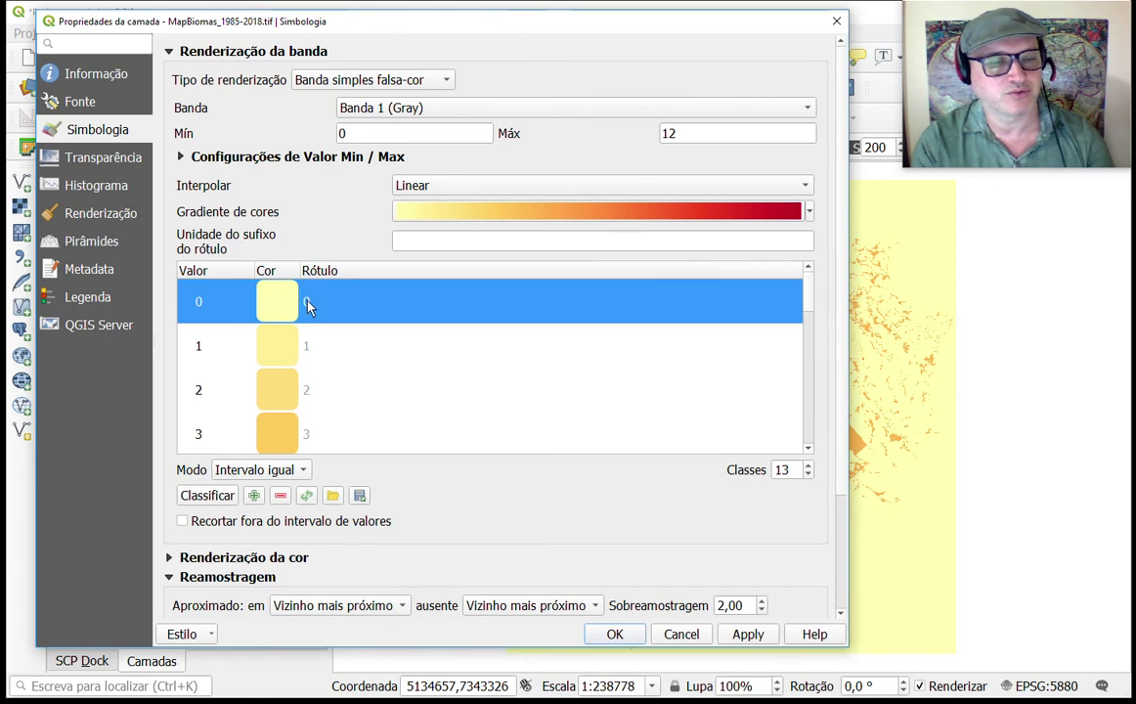
{"action": "double_click", "coordinate": [309, 304]}
- Make the value 0 class color fully transparent with 0% opacity and apply the symbology to the layer
{"action": "double_click", "coordinate": [260, 311]}
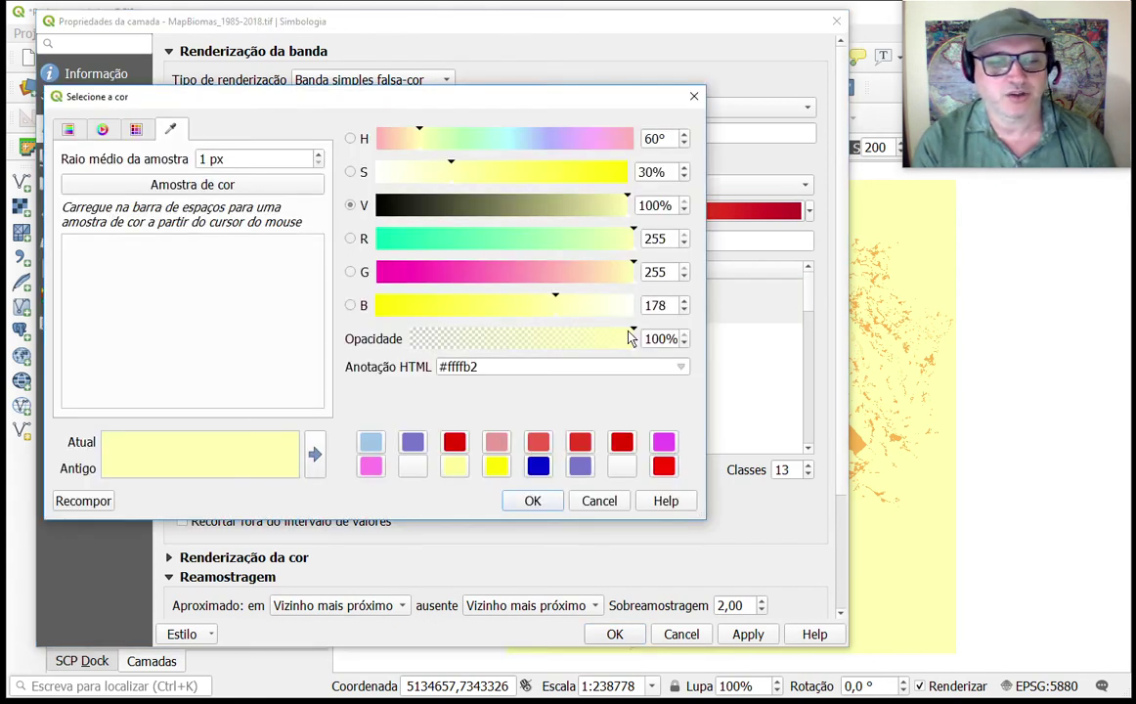
{"action": "left_click_drag", "start_coordinate": [633, 336], "coordinate": [409, 338]}
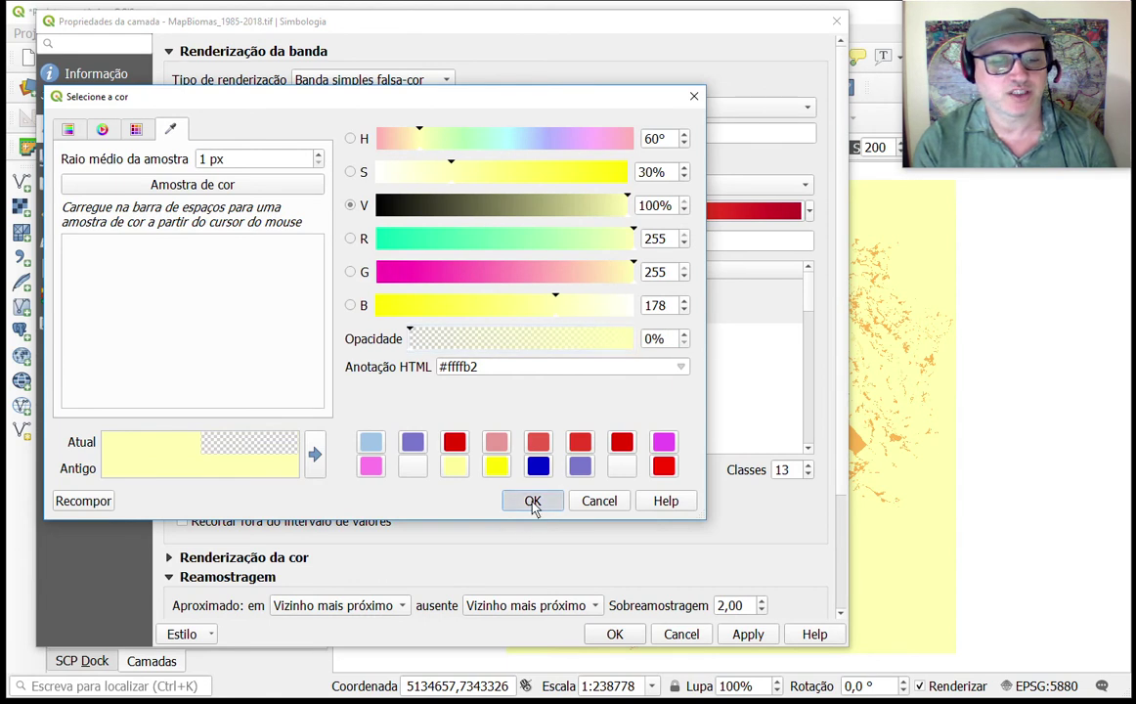
{"action": "left_click", "coordinate": [533, 501]}
{"action": "left_click", "coordinate": [276, 340]}
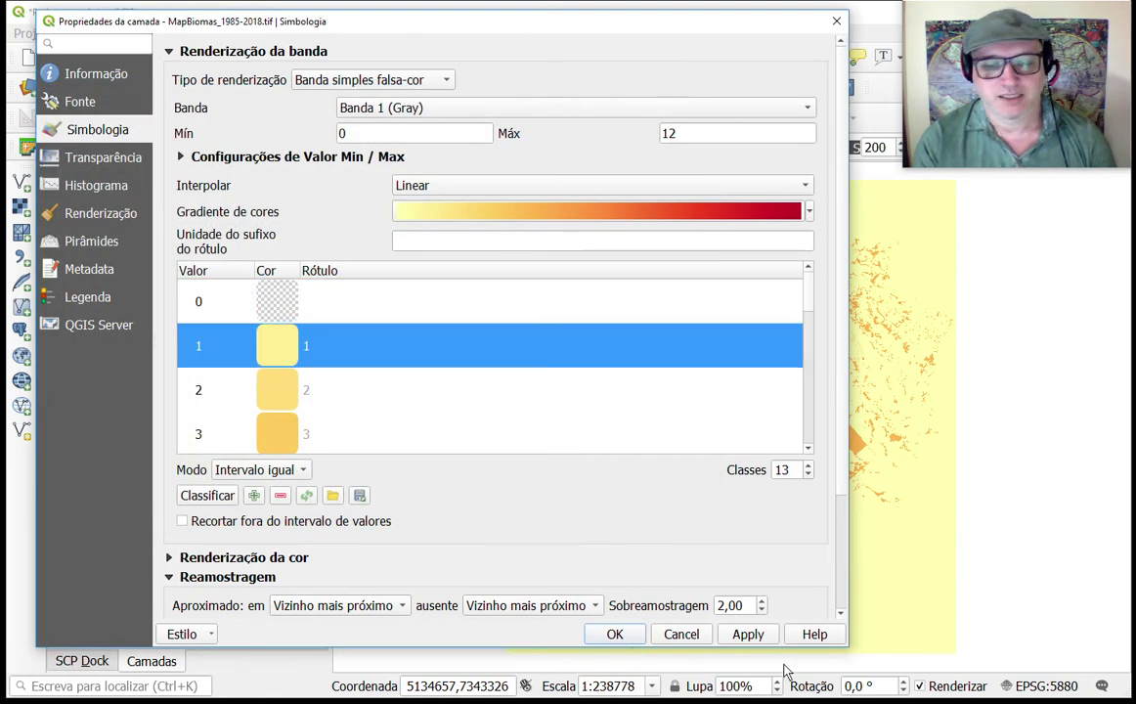
{"action": "left_click", "coordinate": [748, 633]}
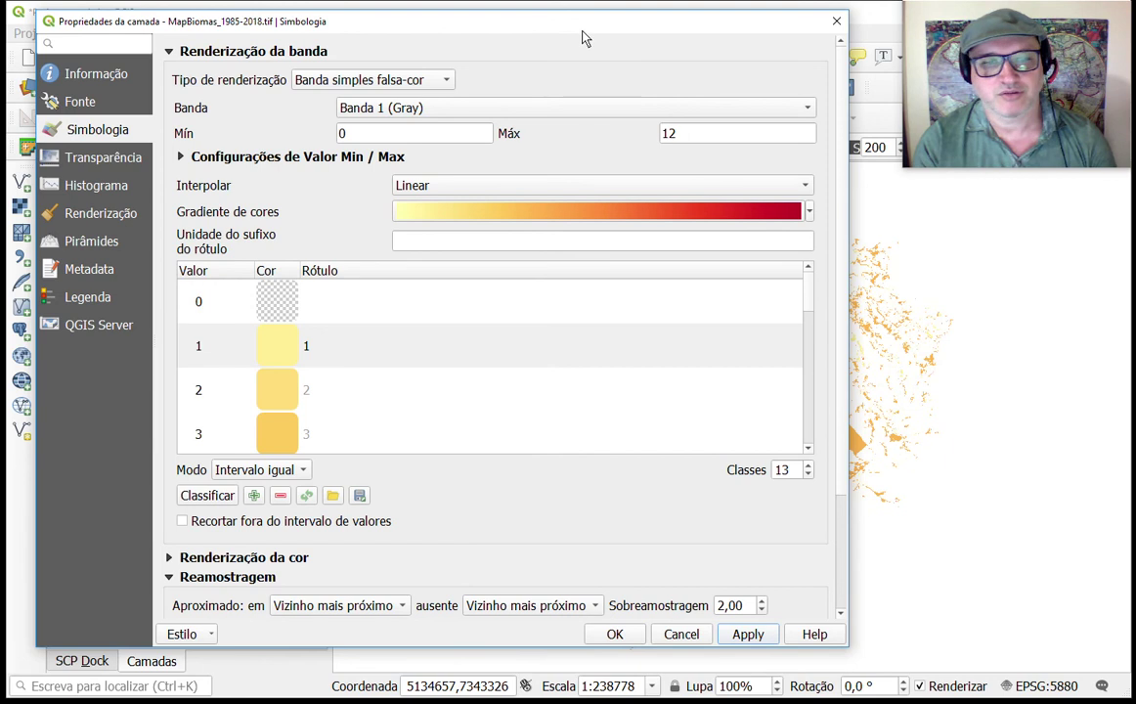
{"action": "key", "text": "Escape"}
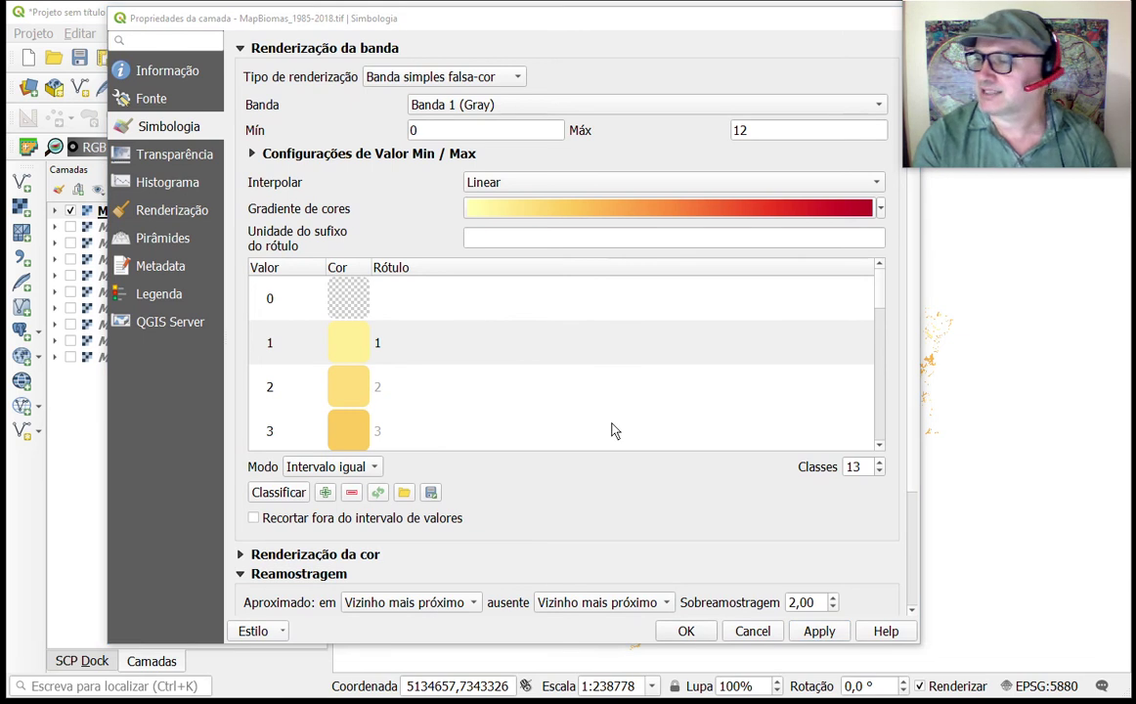
- Label the class with value 1 as "Desflorestamento (1-3)" and copy that label text
{"action": "left_click", "coordinate": [374, 354]}
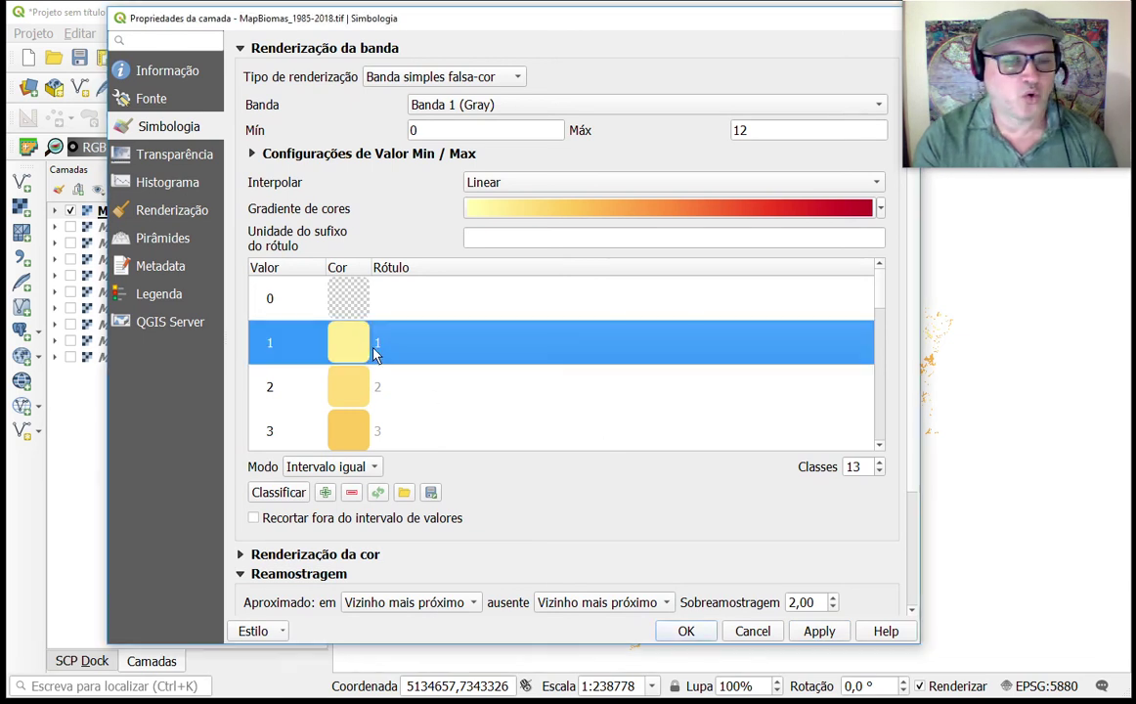
{"action": "left_click", "coordinate": [369, 401]}
{"action": "left_click", "coordinate": [364, 431]}
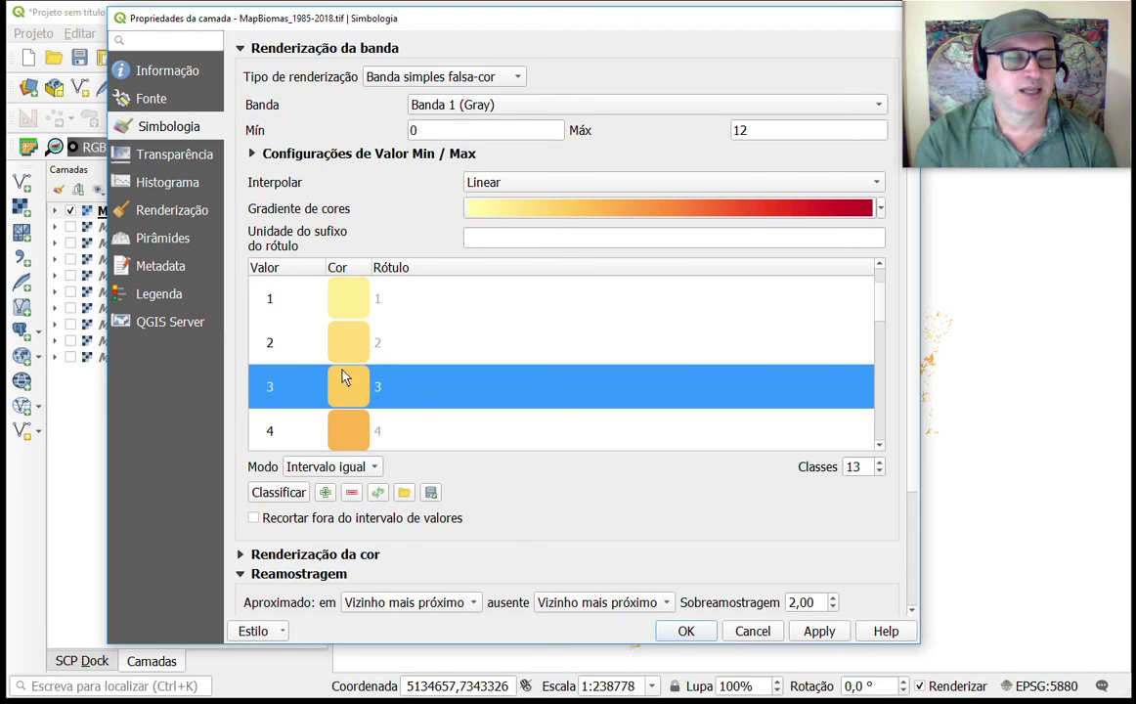
{"action": "left_click", "coordinate": [381, 305]}
{"action": "left_click", "coordinate": [378, 305]}
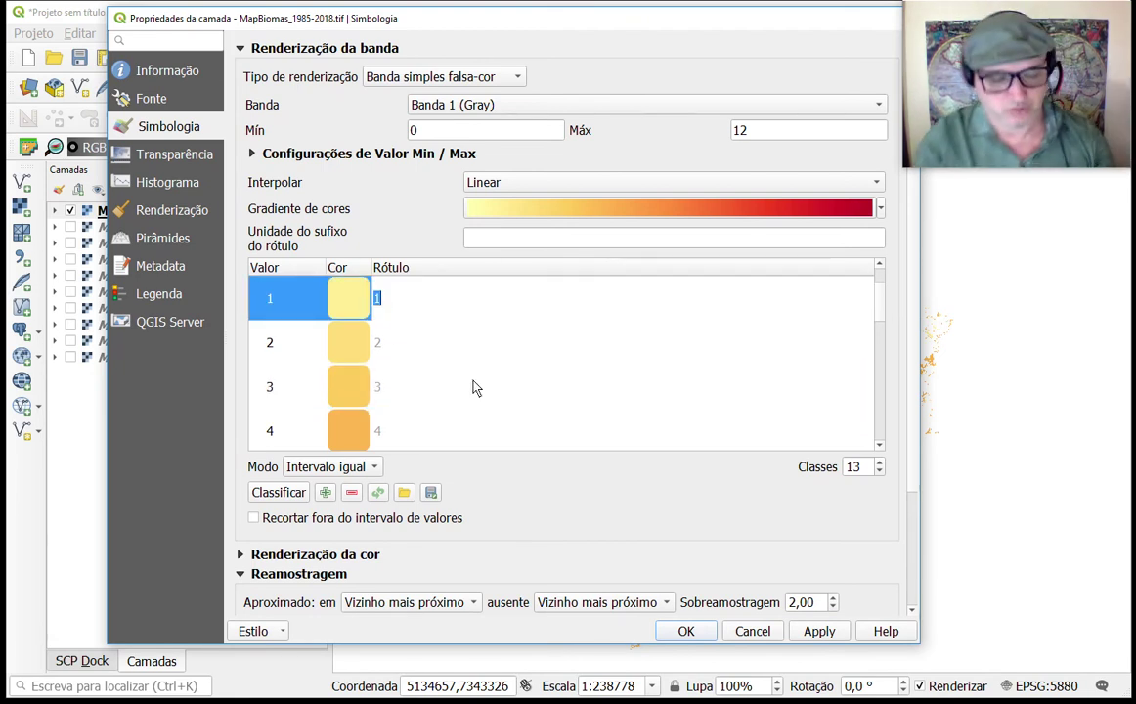
{"action": "key", "text": "BackSpace"}
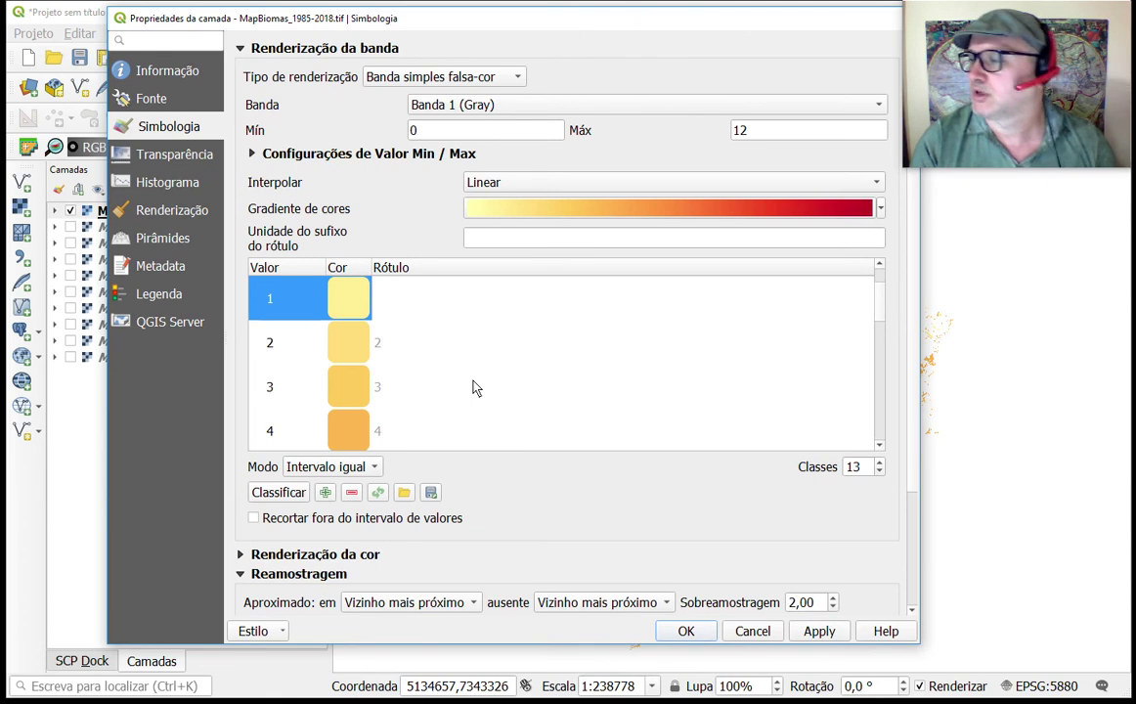
{"action": "type", "text": "De"}
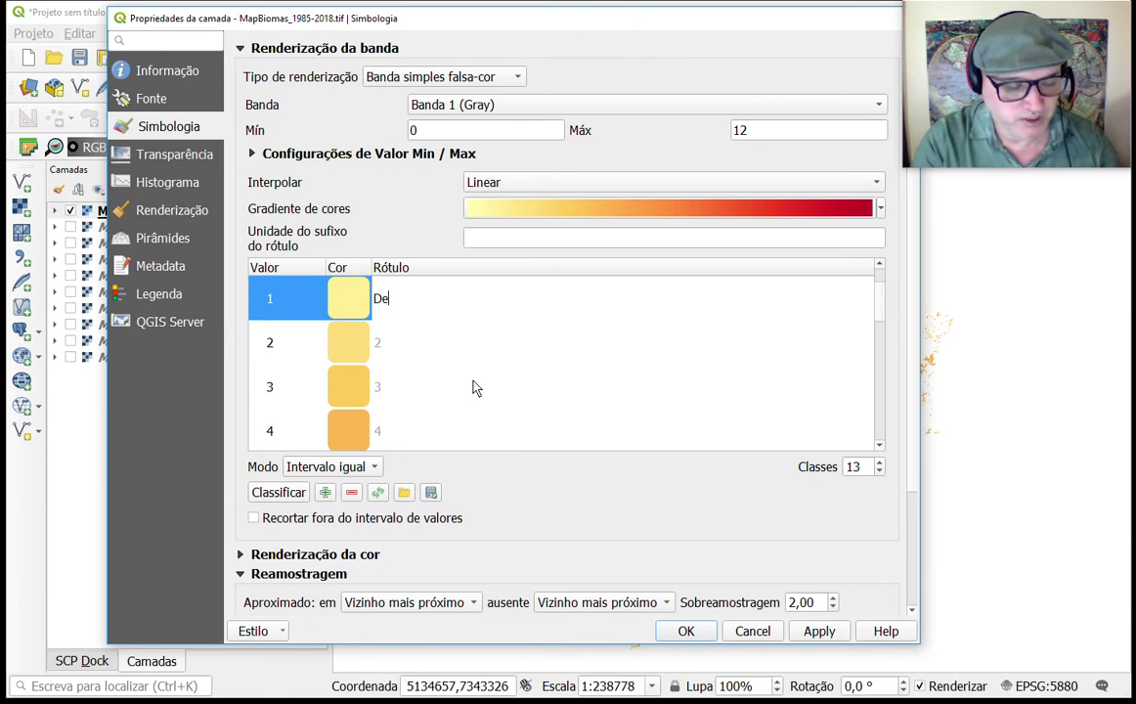
{"action": "type", "text": "sflorestamento"}
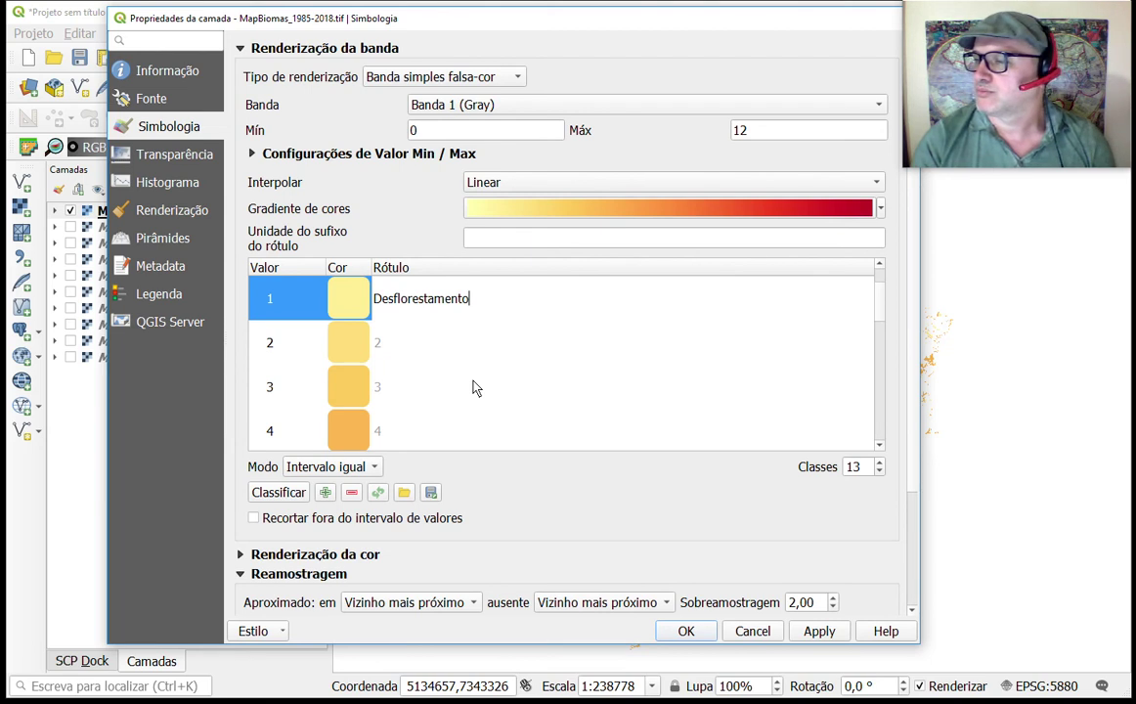
{"action": "type", "text": " (1-3"}
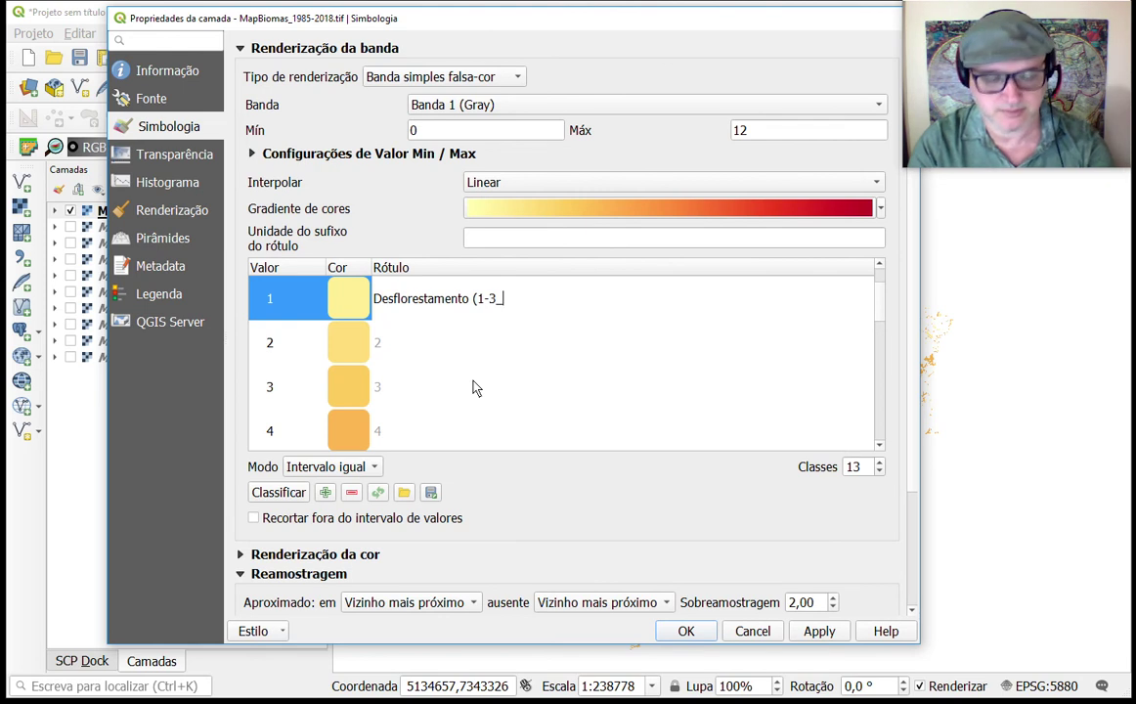
{"action": "key", "text": "ctrl+a"}
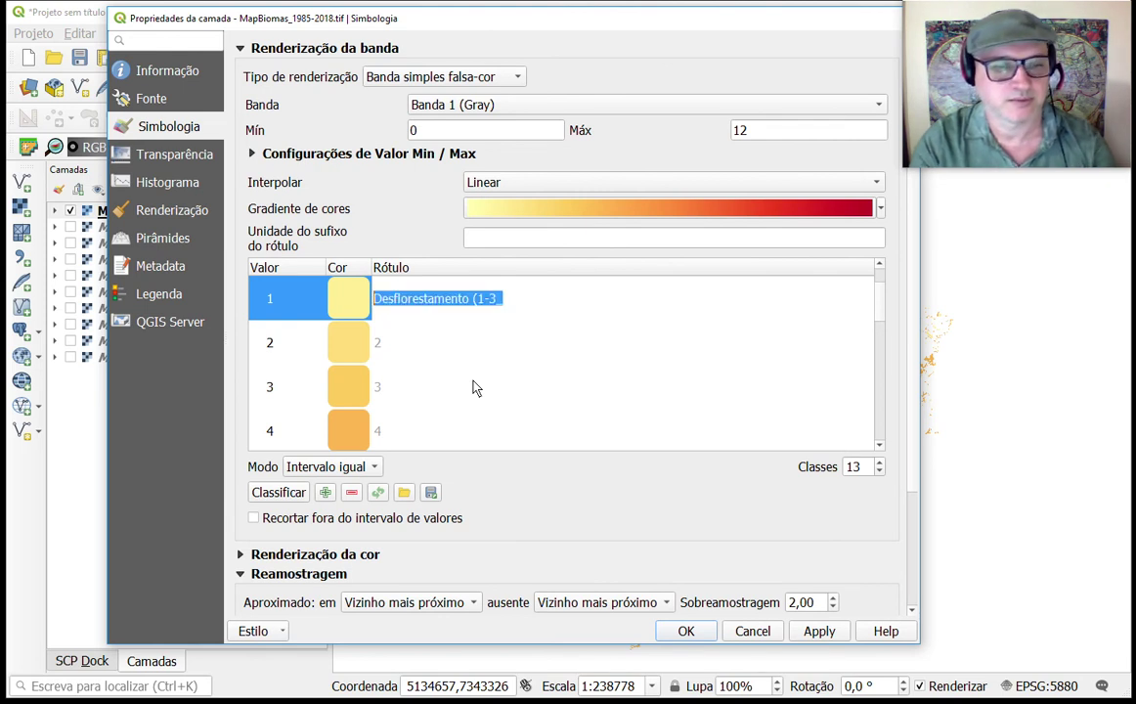
{"action": "key", "text": "End"}
{"action": "key", "text": "BackSpace"}
{"action": "type", "text": ")"}
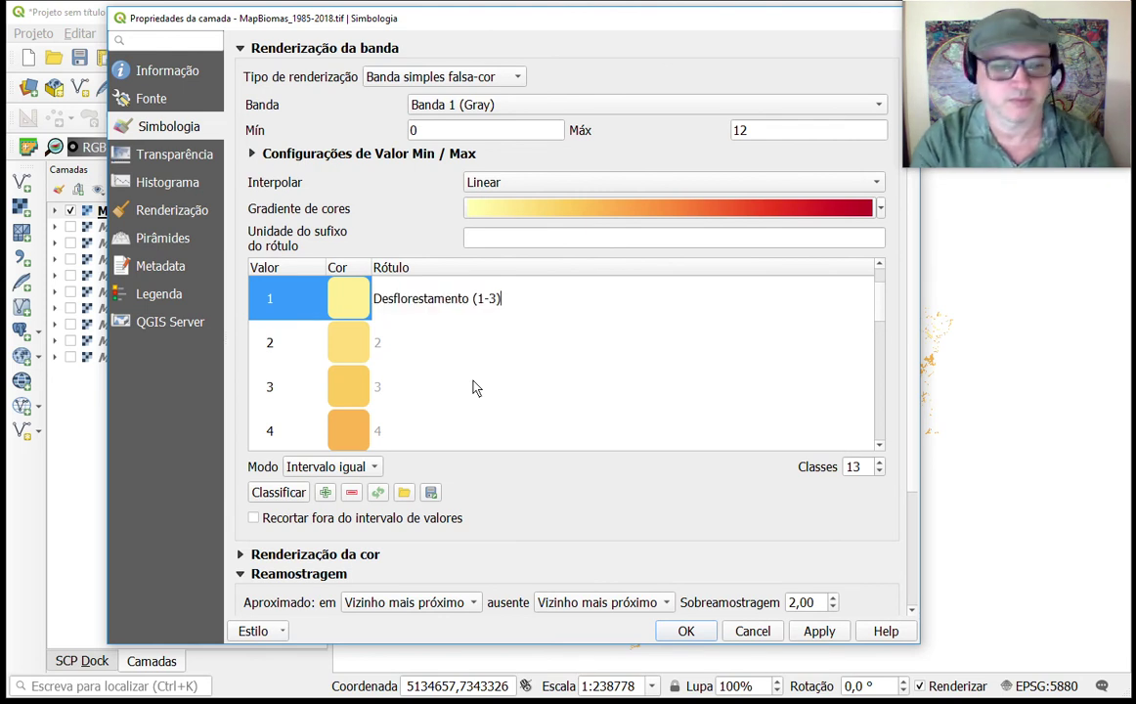
{"action": "key", "text": "ctrl+a"}
{"action": "key", "text": "ctrl+c"}
{"action": "key", "text": "Return"}
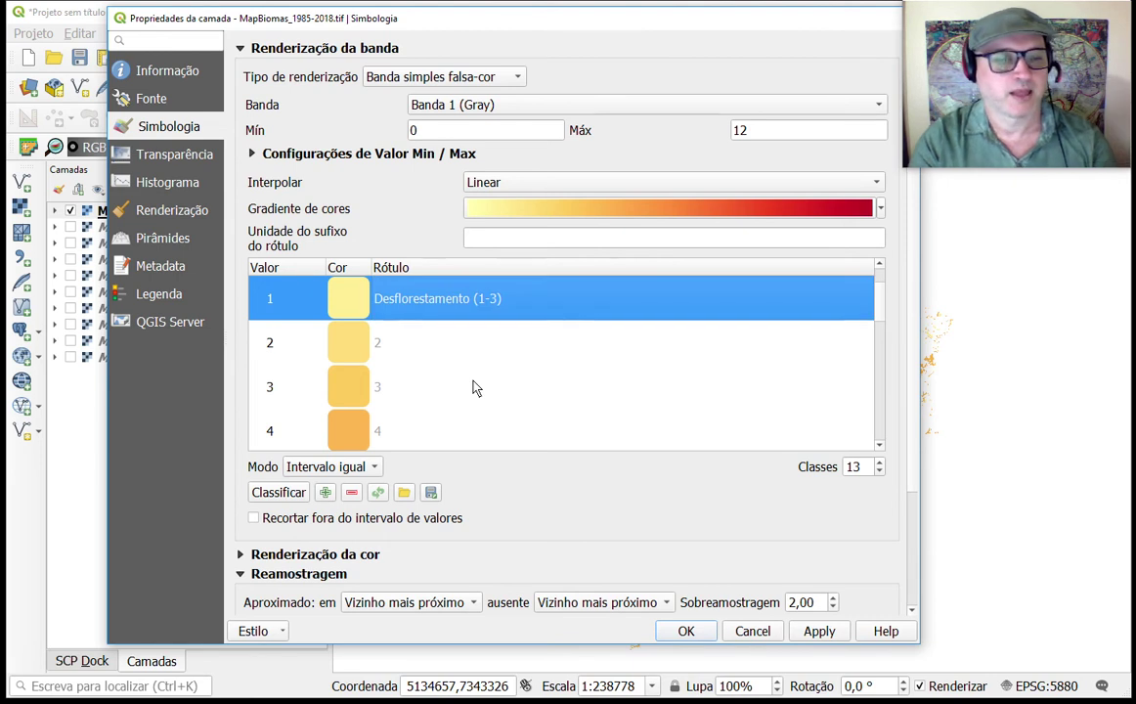
{"action": "key", "text": "Down"}
{"action": "key", "text": "F2"}
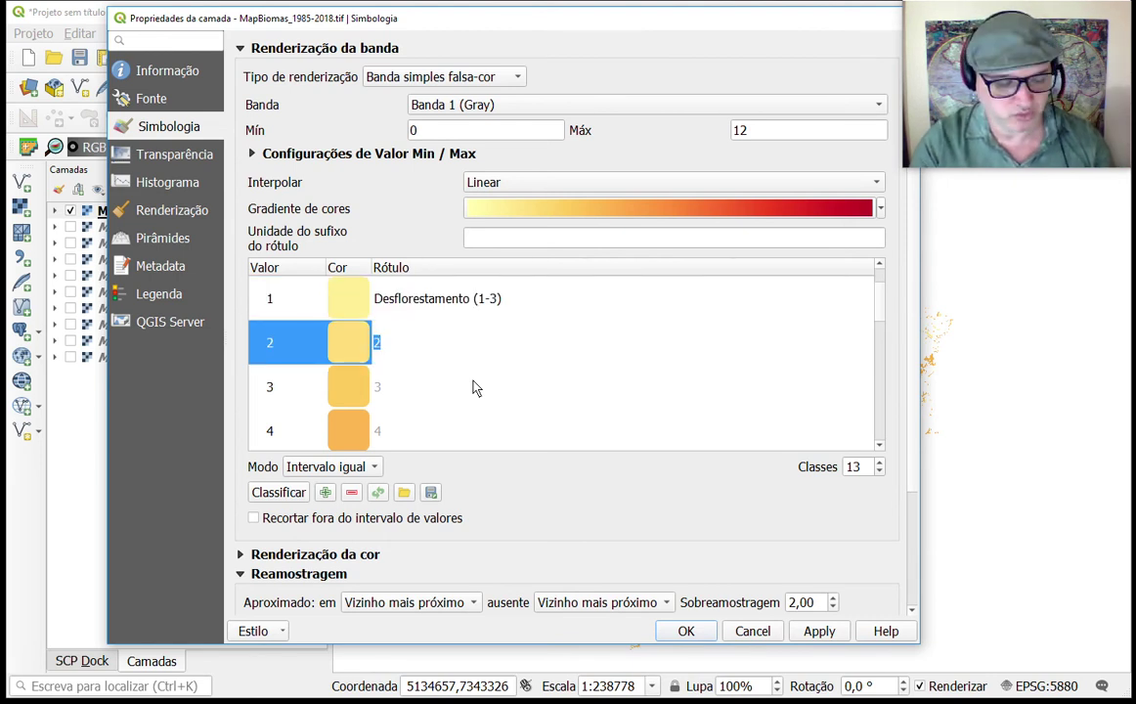
{"action": "key", "text": "ctrl+v"}
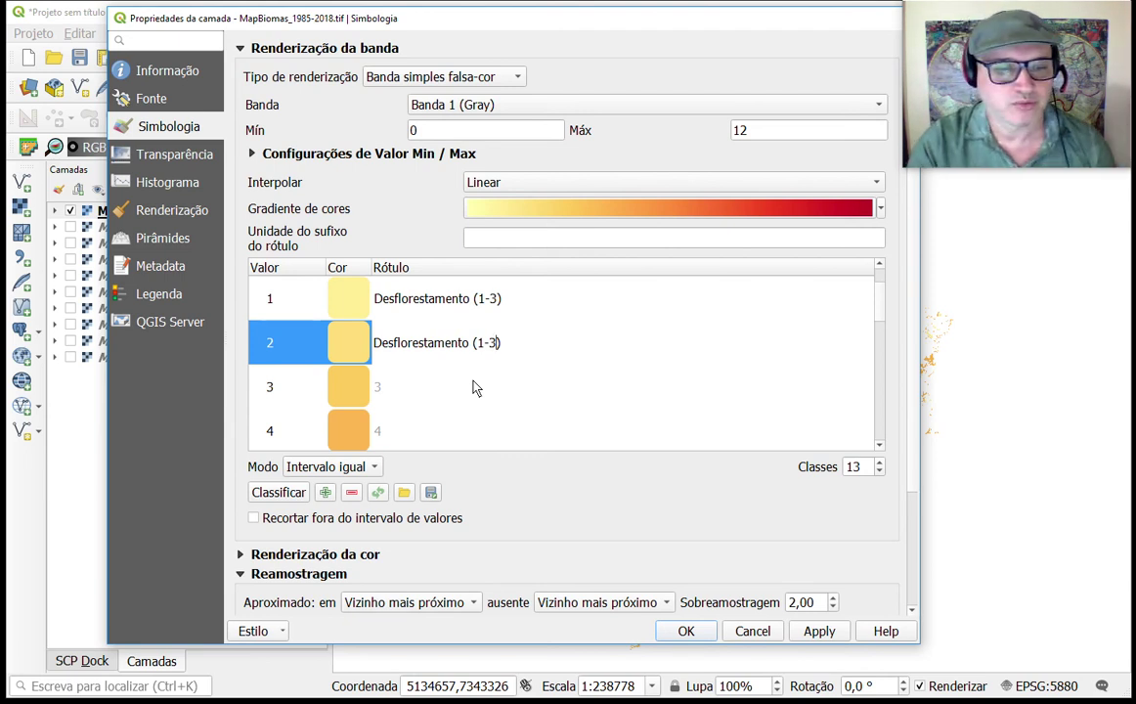
{"action": "key", "text": "BackSpace"}
{"action": "type", "text": "4"}
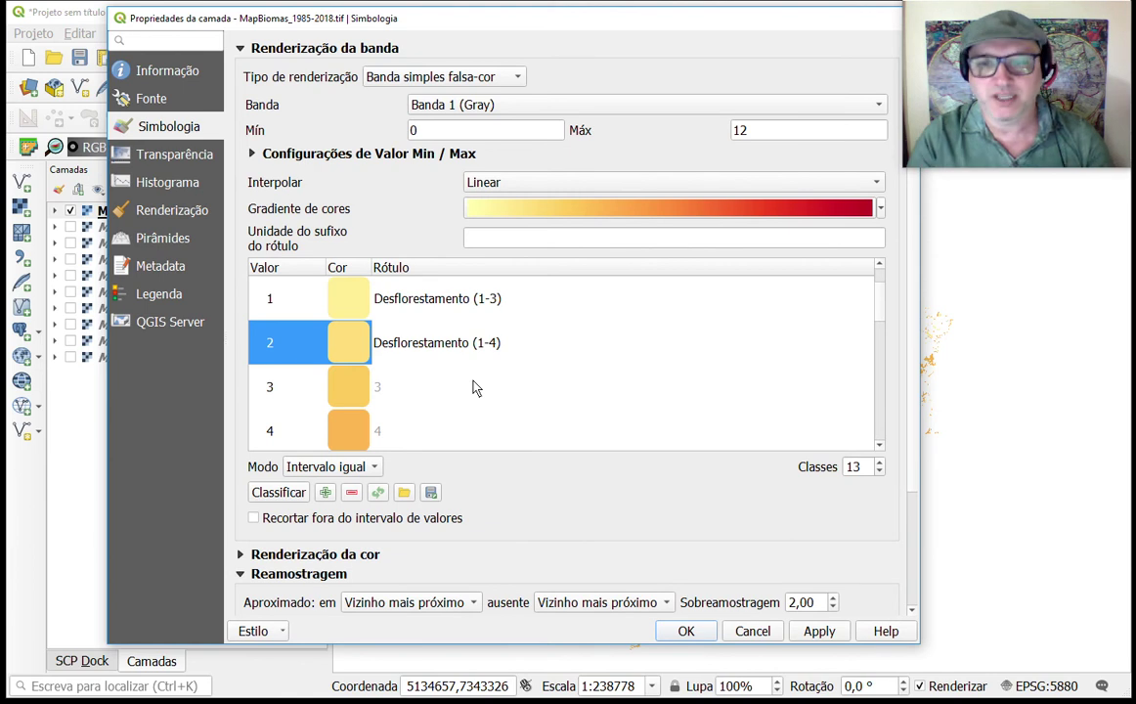
{"action": "key", "text": "Escape"}
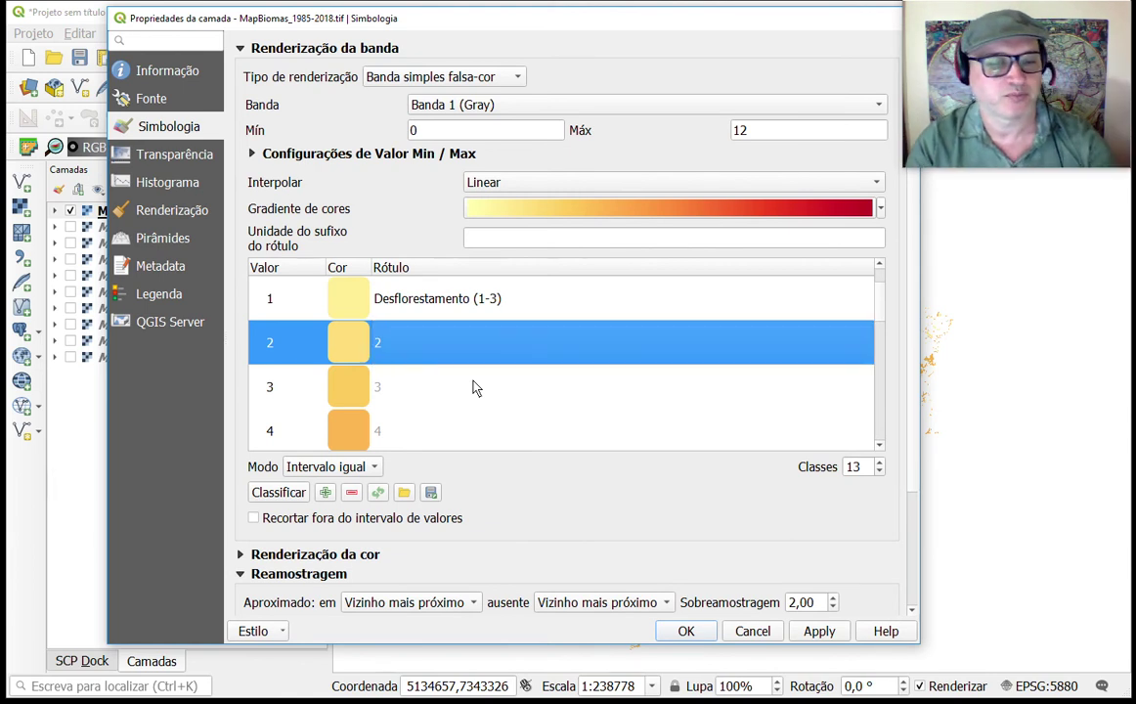
{"action": "key", "text": "F2"}
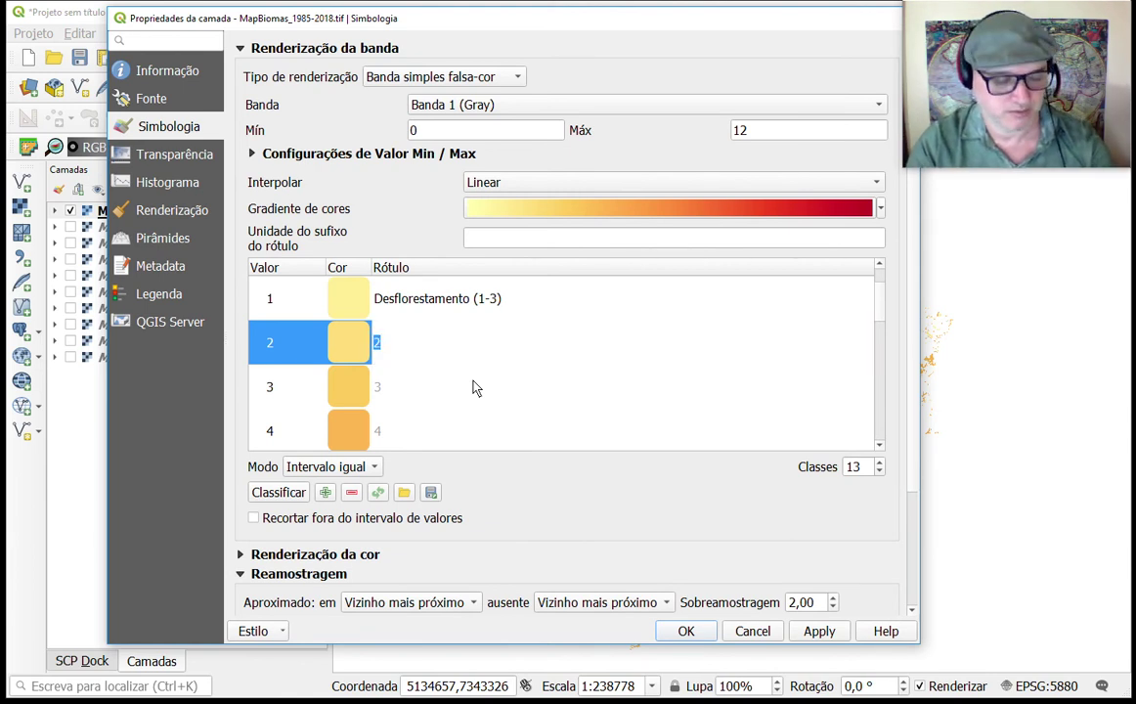
{"action": "key", "text": "ctrl+v"}
{"action": "key", "text": "Left"}
{"action": "key", "text": "BackSpace"}
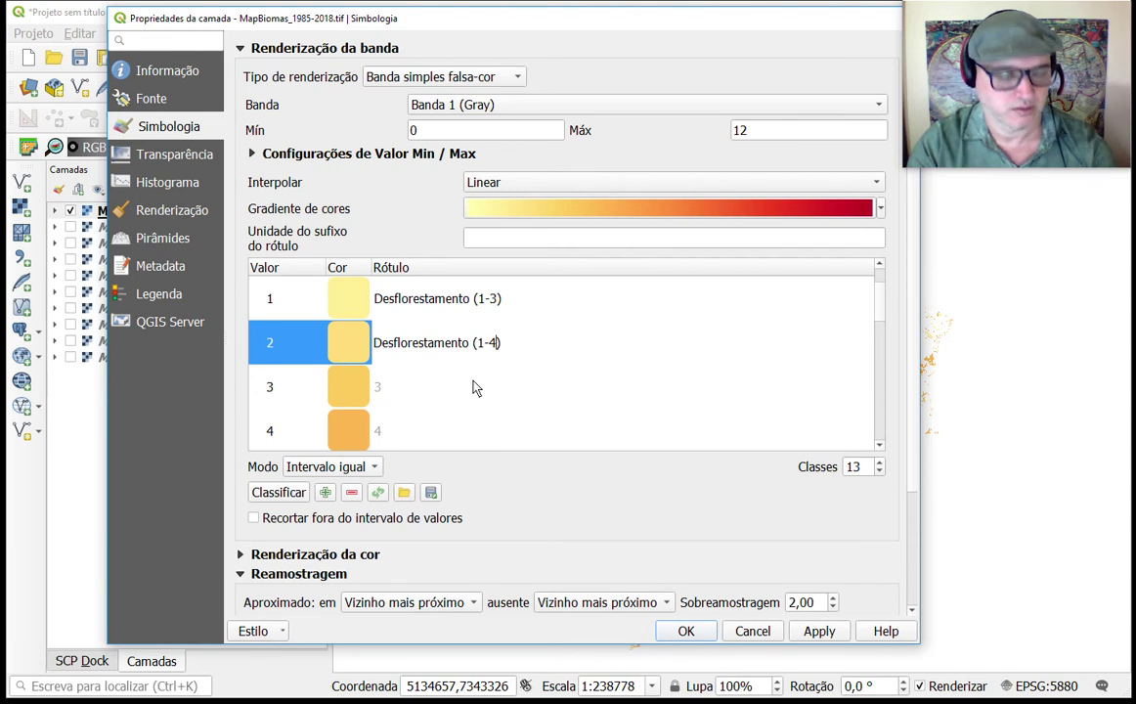
{"action": "key", "text": "Escape"}
{"action": "key", "text": "F2"}
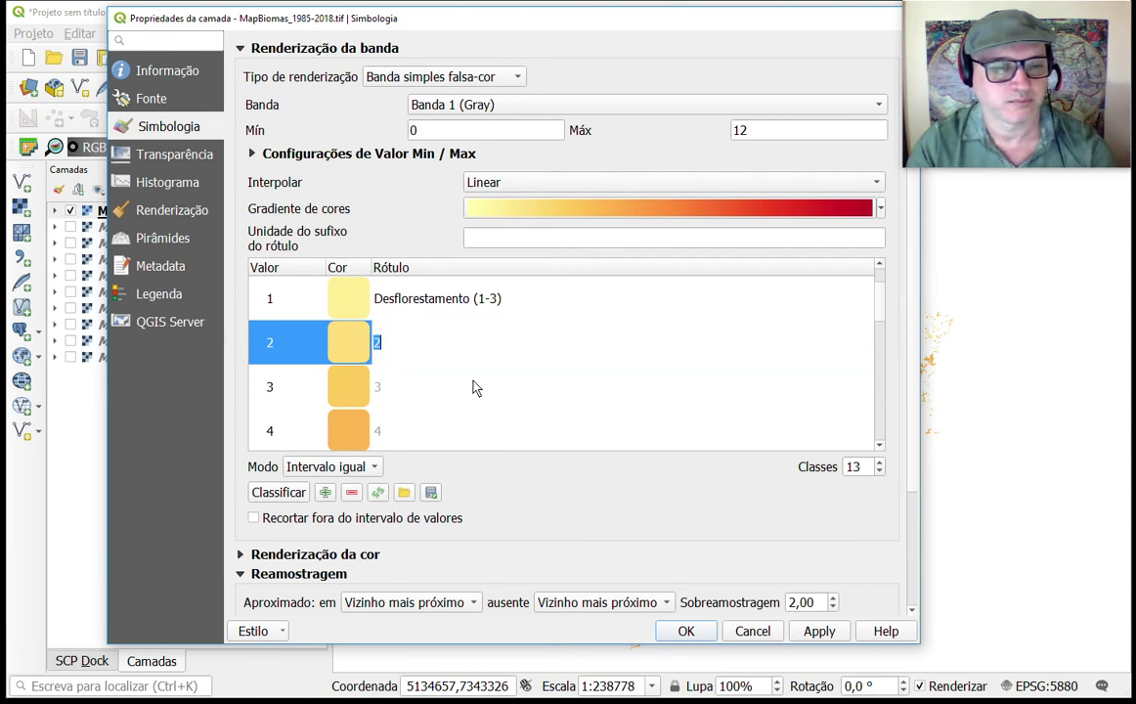
{"action": "left_click", "coordinate": [475, 388]}
{"action": "key", "text": "Up"}
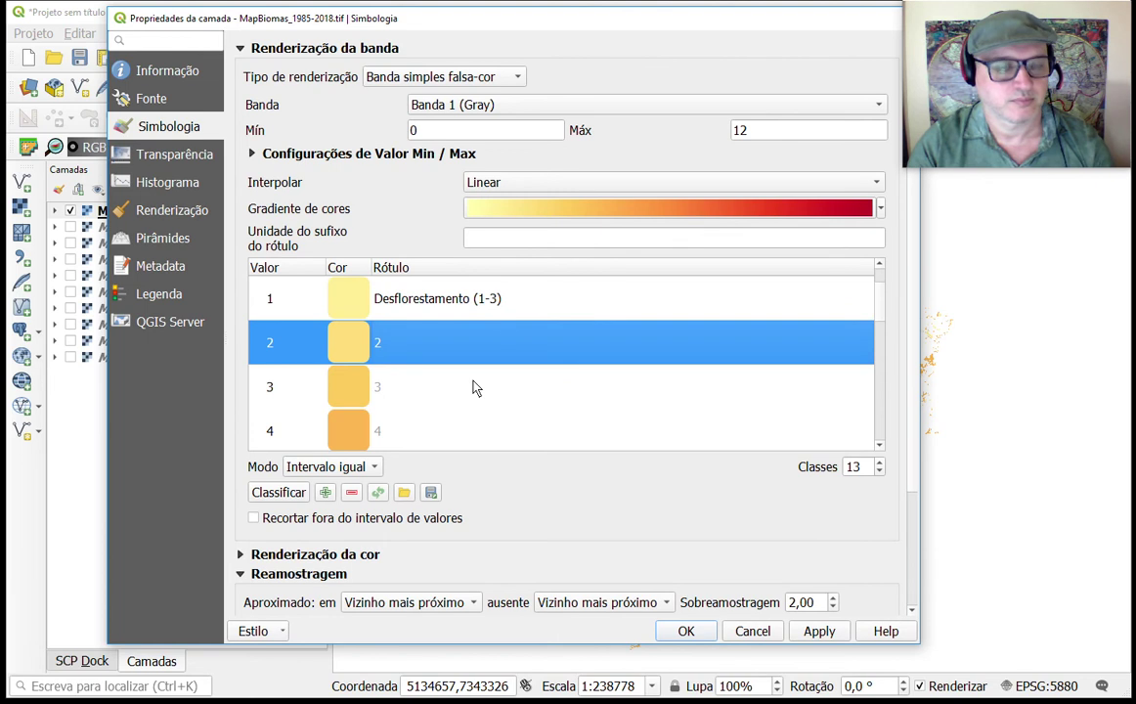
{"action": "key", "text": "F2"}
{"action": "key", "text": "ctrl+v"}
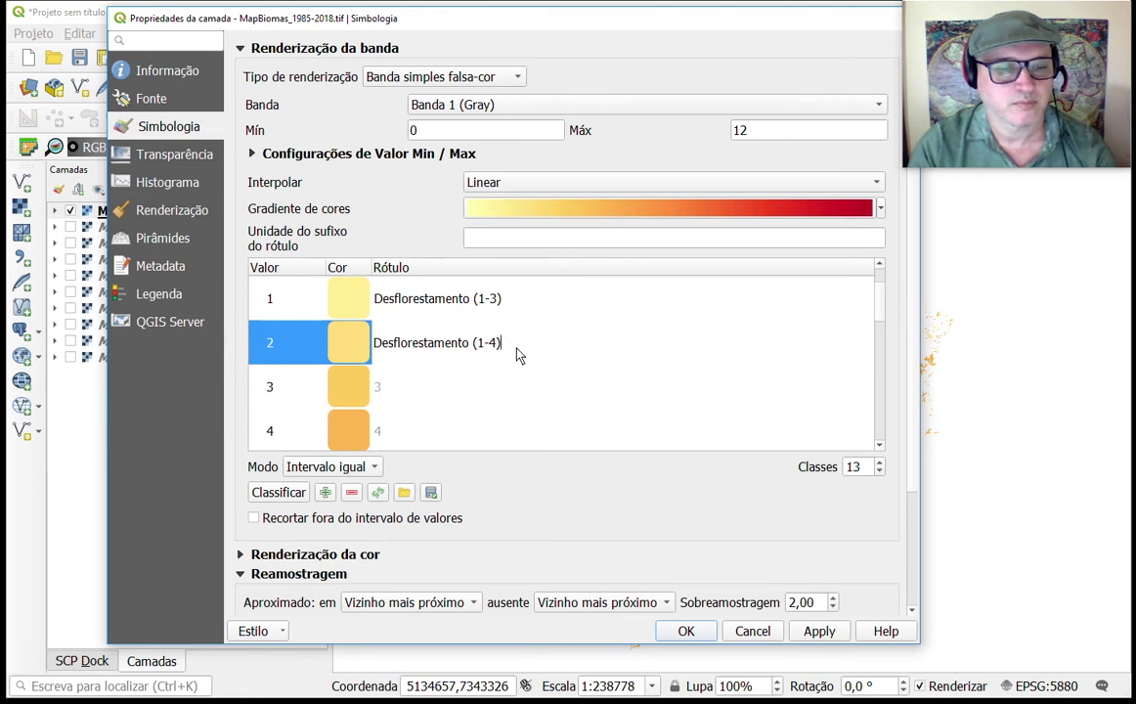
{"action": "key", "text": "Escape"}
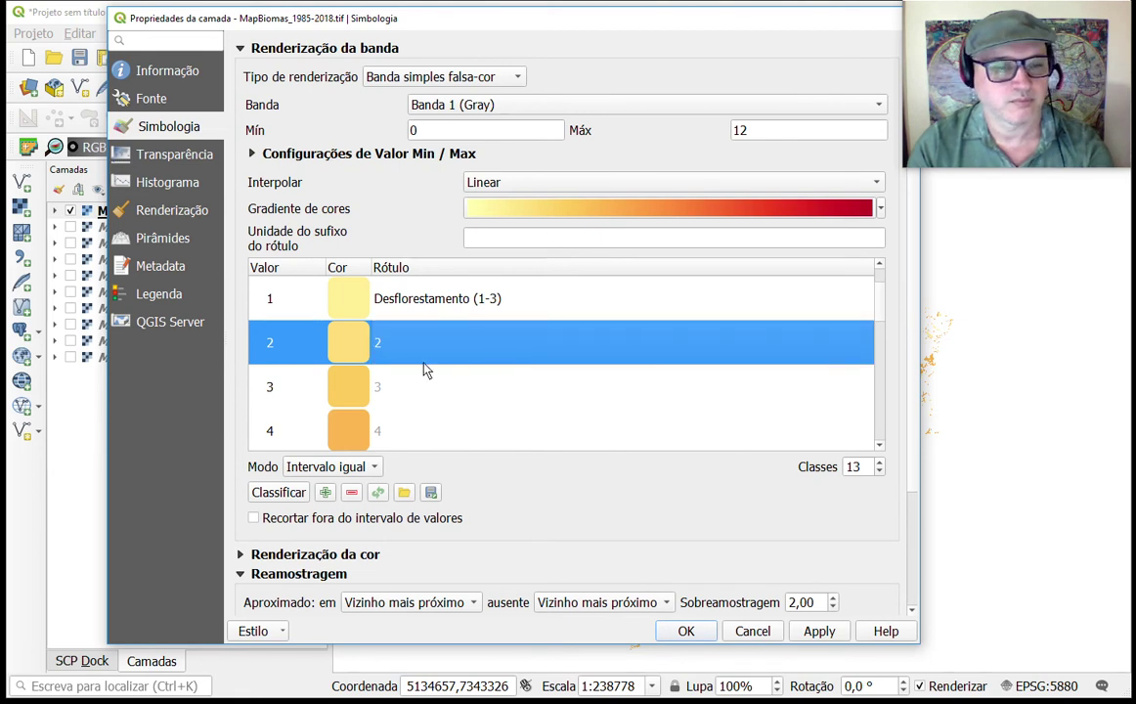
- Label the class with value 2 as "Desflorestamento (1-4)", reusing the copied label text
{"action": "double_click", "coordinate": [398, 355]}
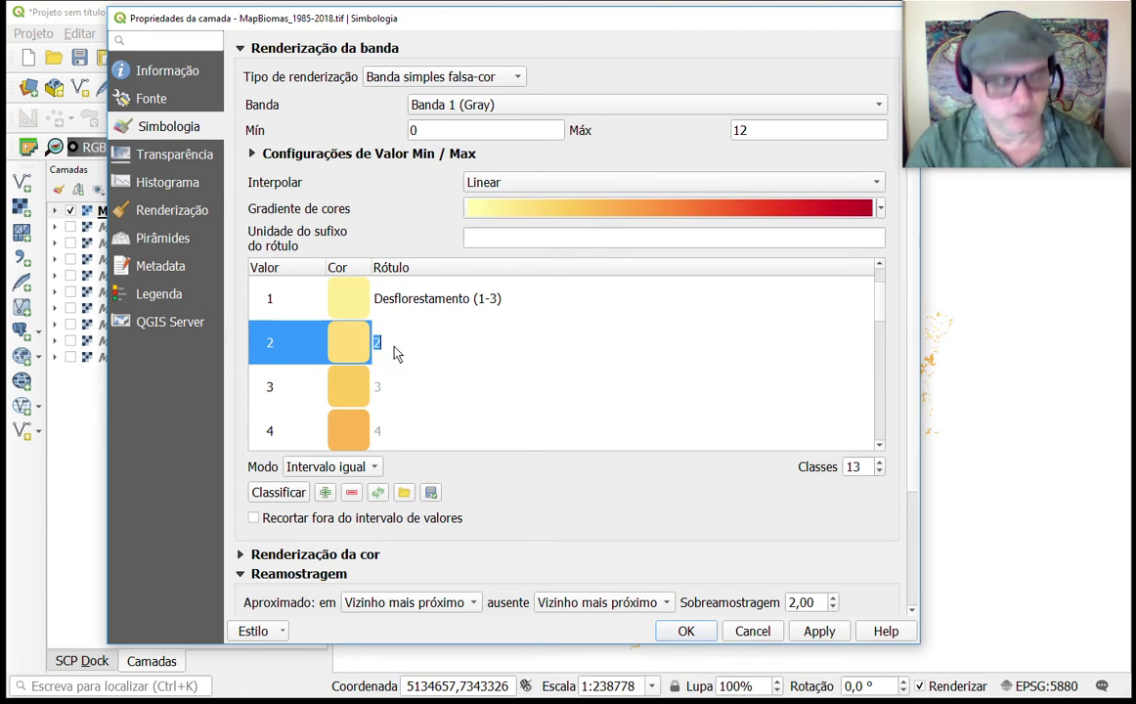
{"action": "key", "text": "ctrl+v"}
{"action": "key", "text": "Delete"}
{"action": "type", "text": "4"}
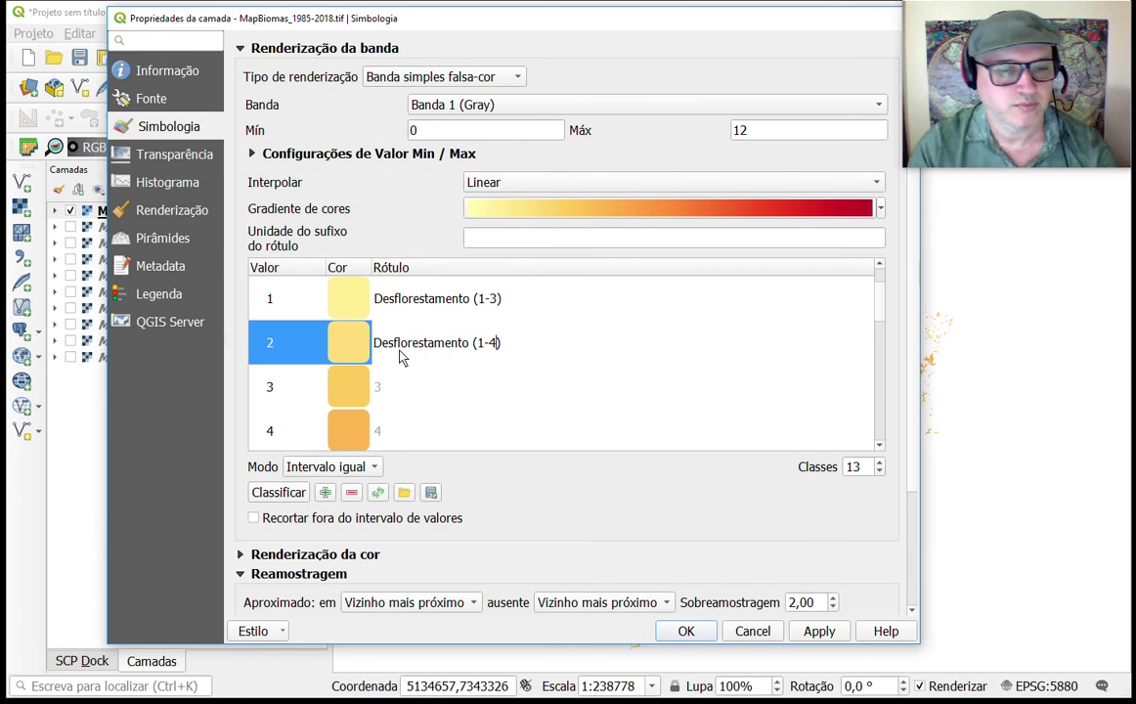
{"action": "left_click", "coordinate": [421, 383]}
- Label the class with value 3 as "Desflorestamento (1-5)", reusing the copied label text
{"action": "double_click", "coordinate": [427, 404]}
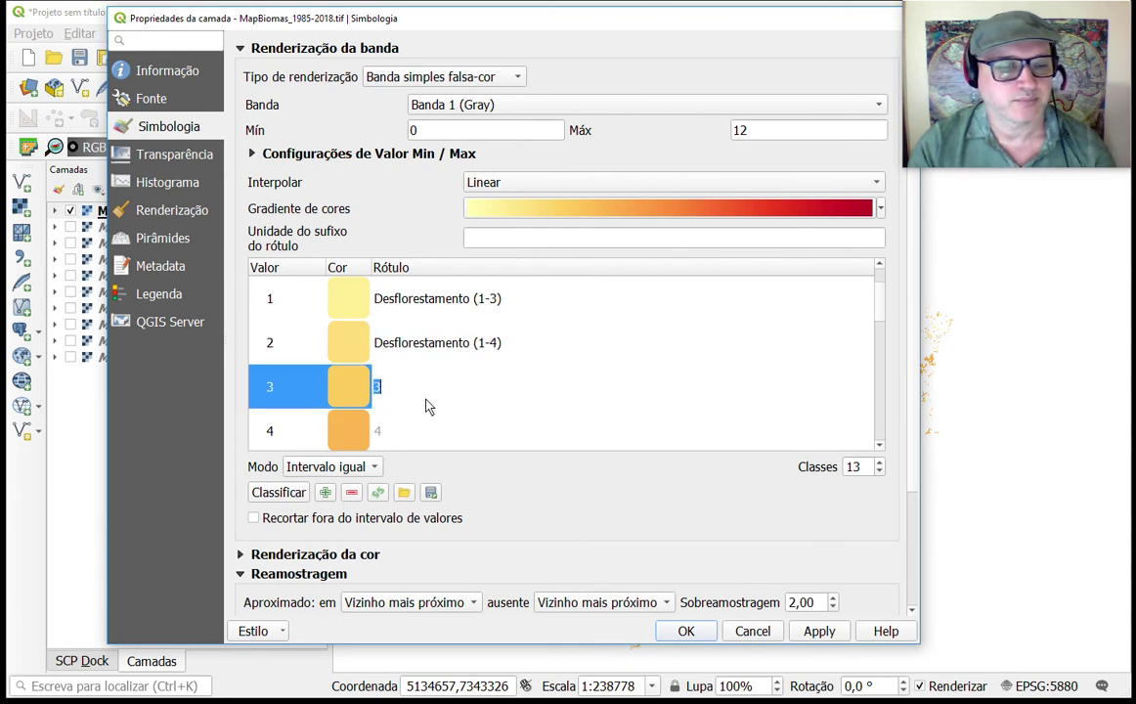
{"action": "key", "text": "ctrl+v"}
{"action": "key", "text": "Left"}
{"action": "key", "text": "shift+Left"}
{"action": "type", "text": "5"}
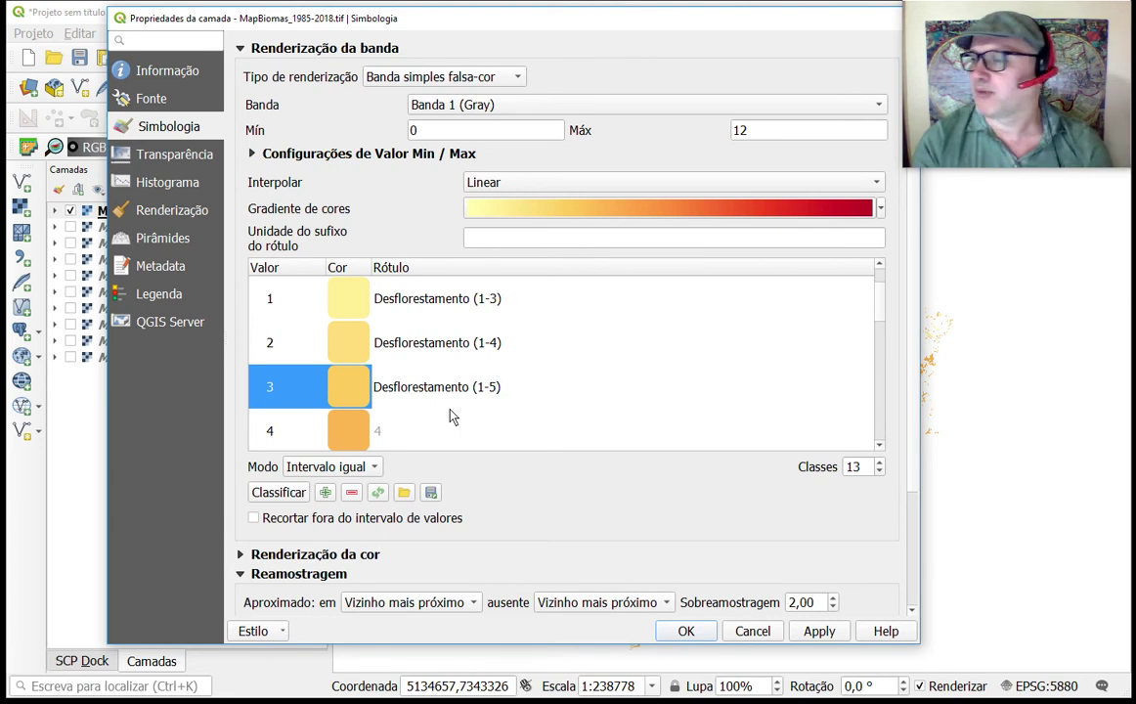
{"action": "left_click", "coordinate": [331, 372]}
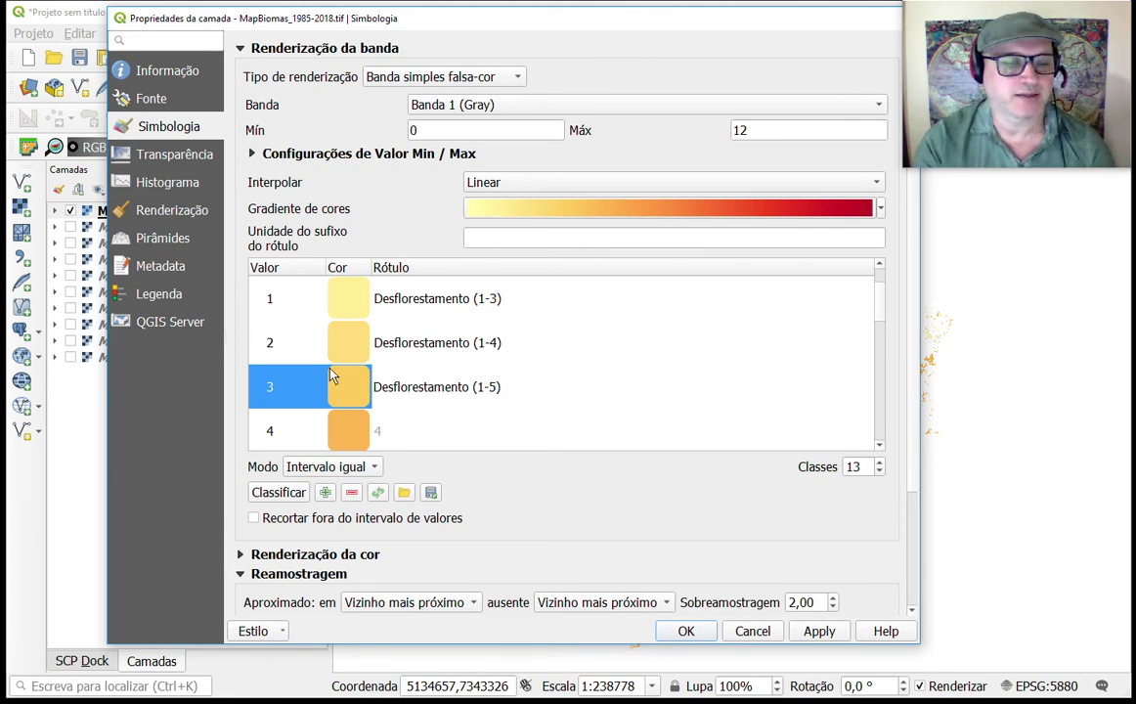
- Color the class with value 1, "Desflorestamento (1-3)", with the saved dark red swatch
{"action": "left_click", "coordinate": [340, 344]}
{"action": "left_click", "coordinate": [342, 305]}
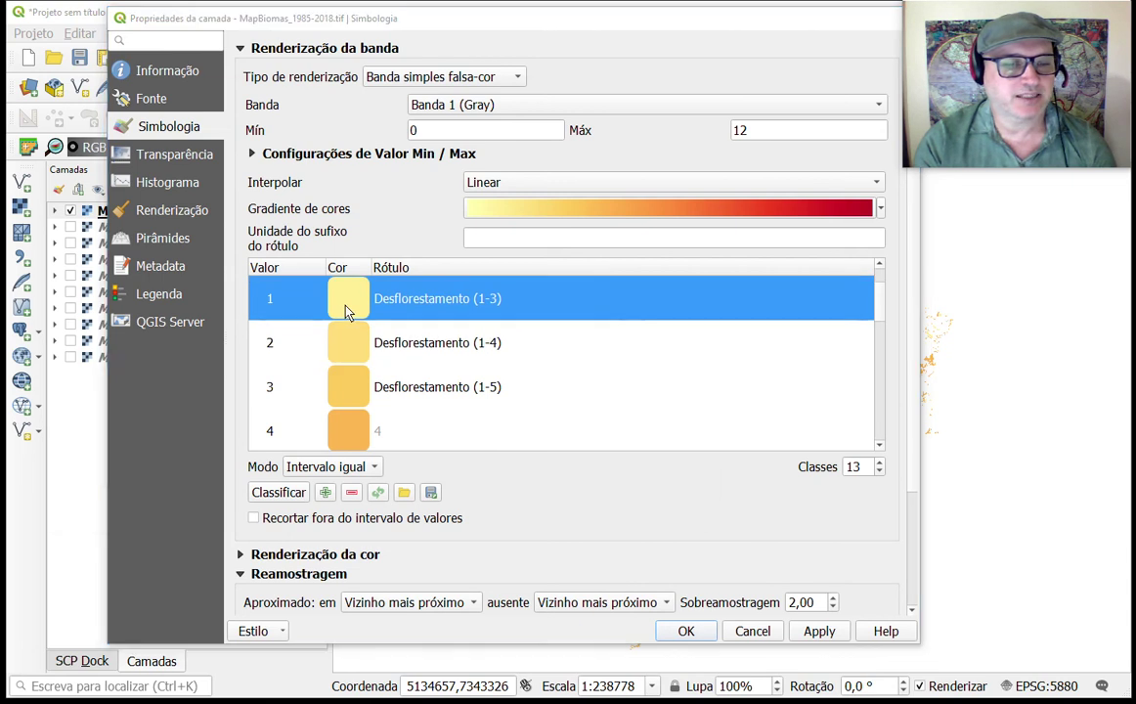
{"action": "double_click", "coordinate": [342, 305]}
{"action": "left_click", "coordinate": [455, 442]}
{"action": "left_click", "coordinate": [531, 500]}
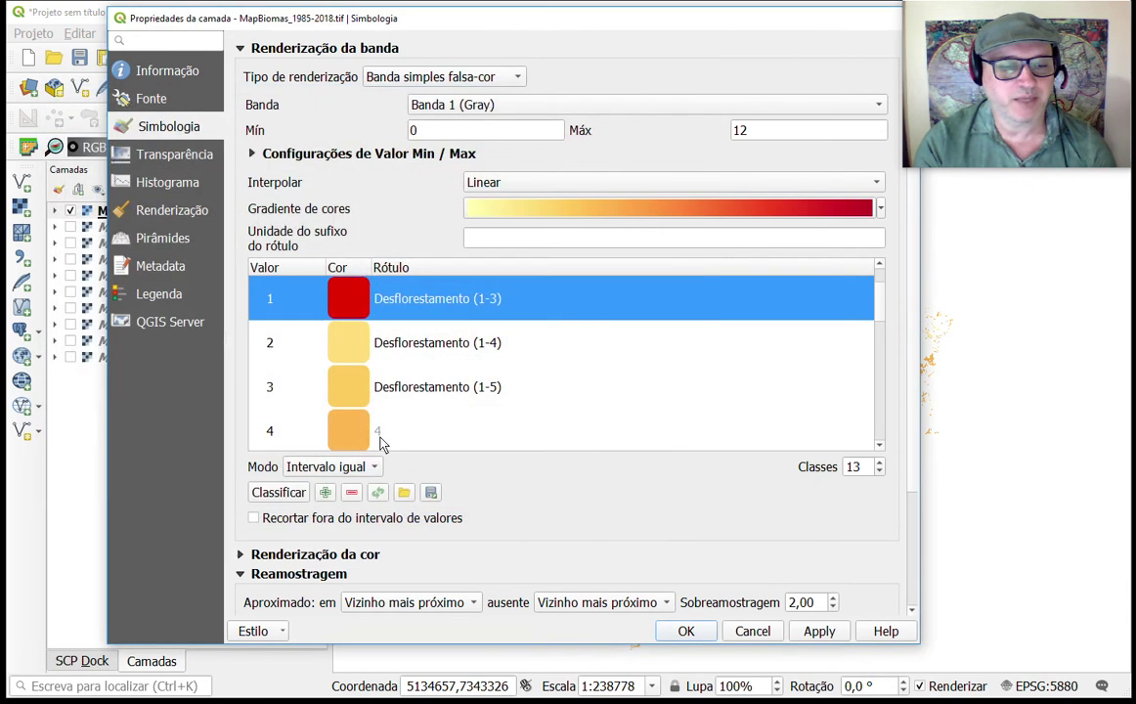
- Apply the same dark red swatch to the deforestation classes with values 2 and 3
{"action": "left_click", "coordinate": [344, 361]}
{"action": "double_click", "coordinate": [344, 364]}
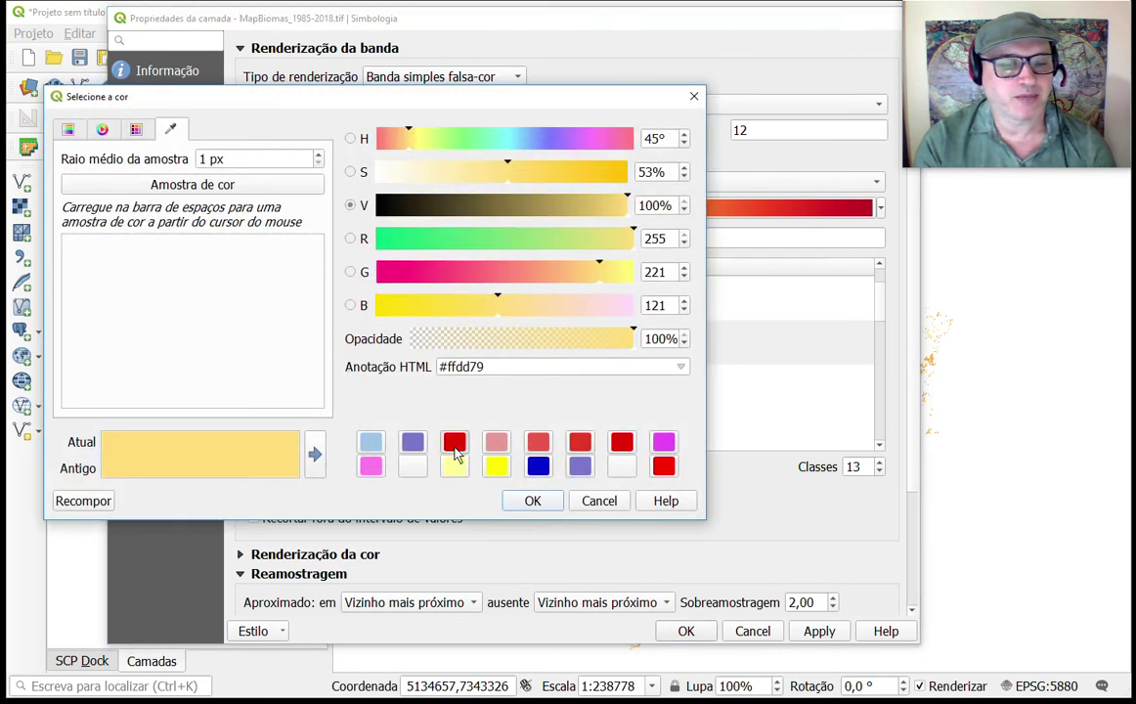
{"action": "left_click", "coordinate": [455, 442]}
{"action": "left_click", "coordinate": [509, 502]}
{"action": "left_click", "coordinate": [347, 388]}
{"action": "double_click", "coordinate": [348, 389]}
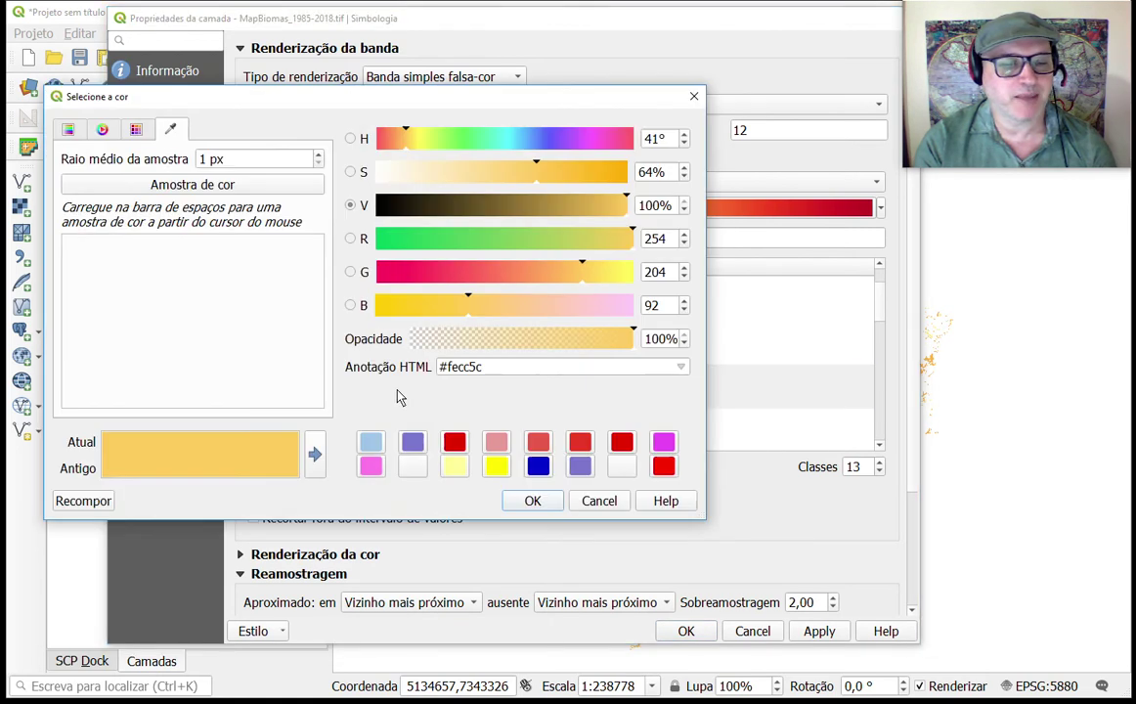
{"action": "left_click", "coordinate": [455, 442]}
{"action": "left_click", "coordinate": [531, 500]}
{"action": "scroll", "coordinate": [493, 400], "scroll_direction": "down", "scroll_amount": 1}
{"action": "scroll", "coordinate": [493, 399], "scroll_direction": "up", "scroll_amount": 1}
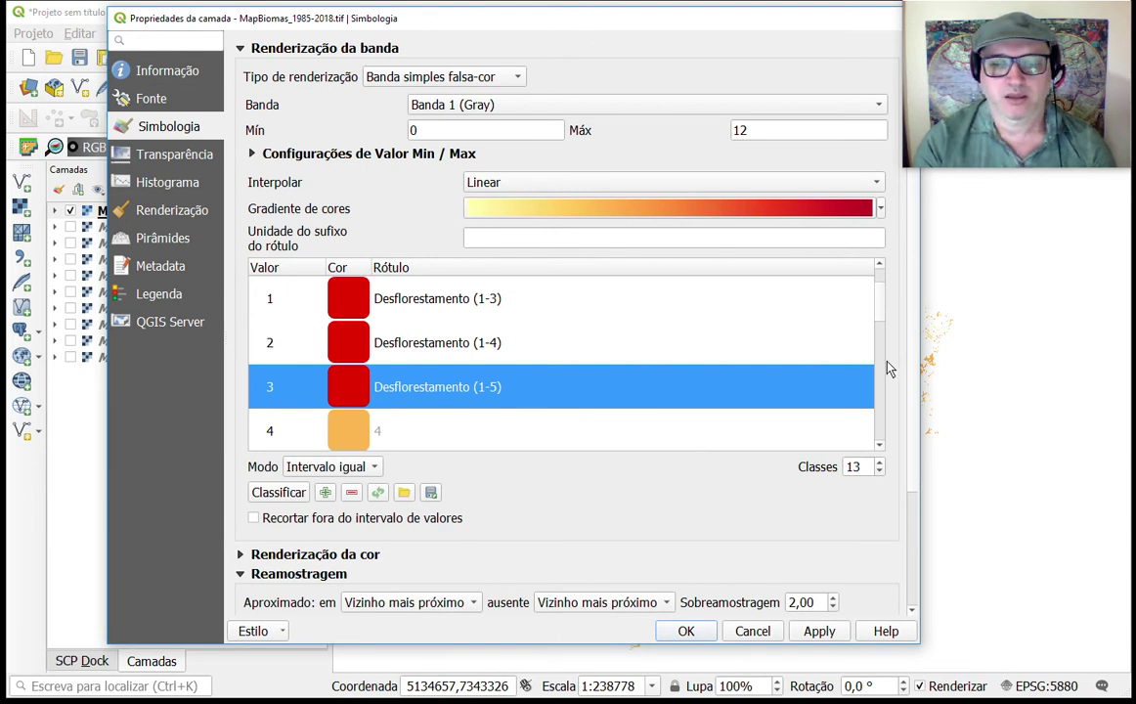
- Label the class with value 4 as "Florestamento (3-1)" and copy that label text
{"action": "left_click", "coordinate": [879, 448]}
{"action": "left_click", "coordinate": [879, 448]}
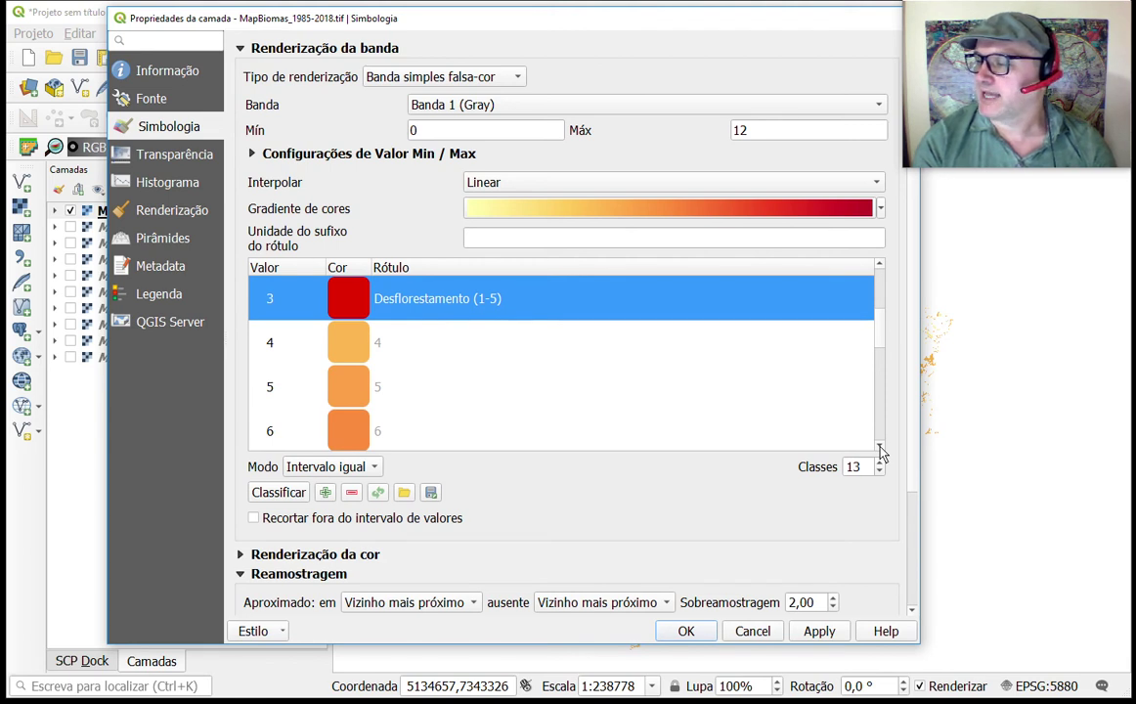
{"action": "left_click", "coordinate": [375, 343]}
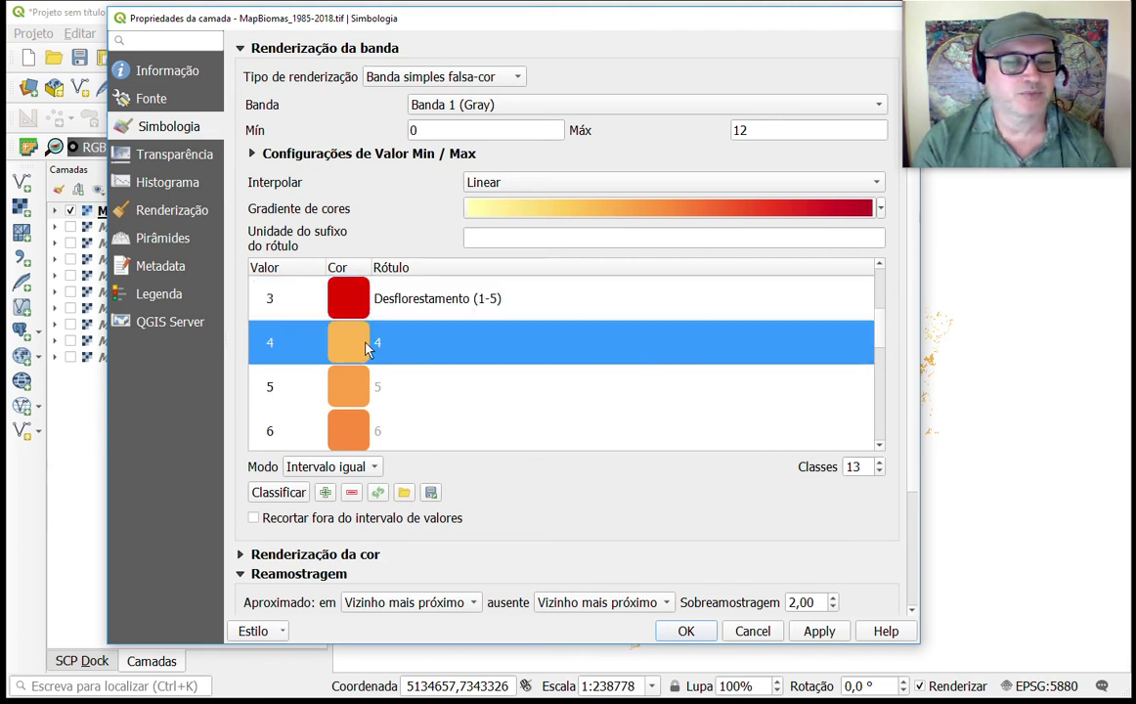
{"action": "left_click", "coordinate": [379, 344]}
{"action": "type", "text": "Florestamento ("}
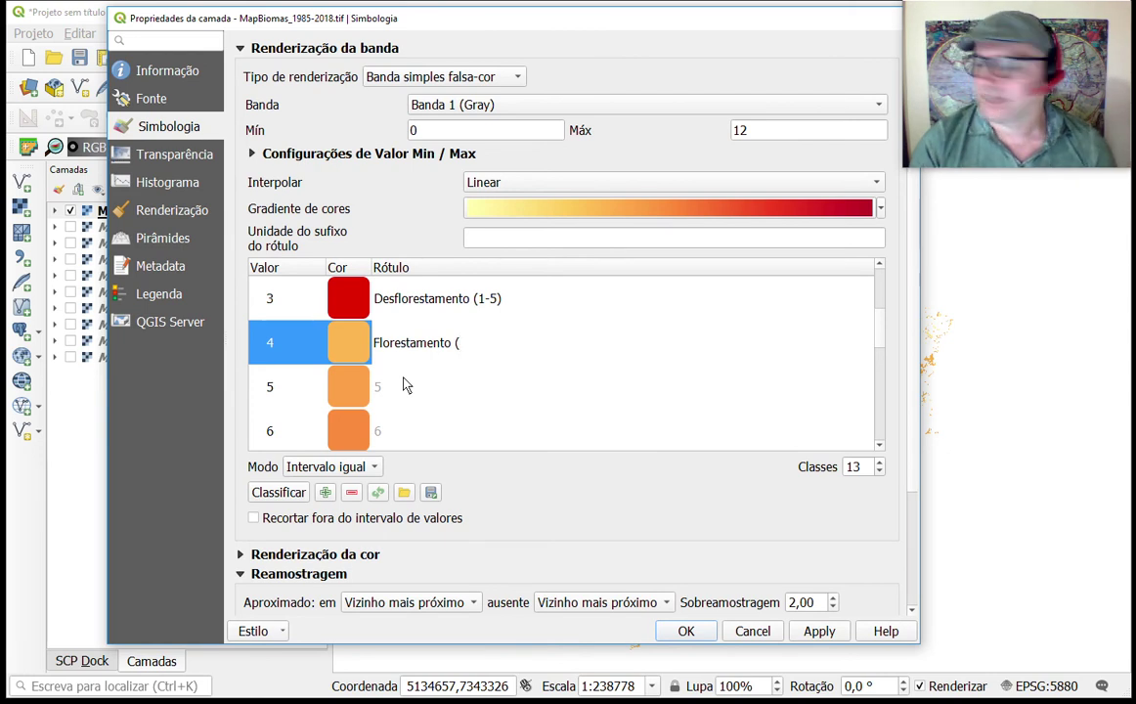
{"action": "type", "text": "3-1)"}
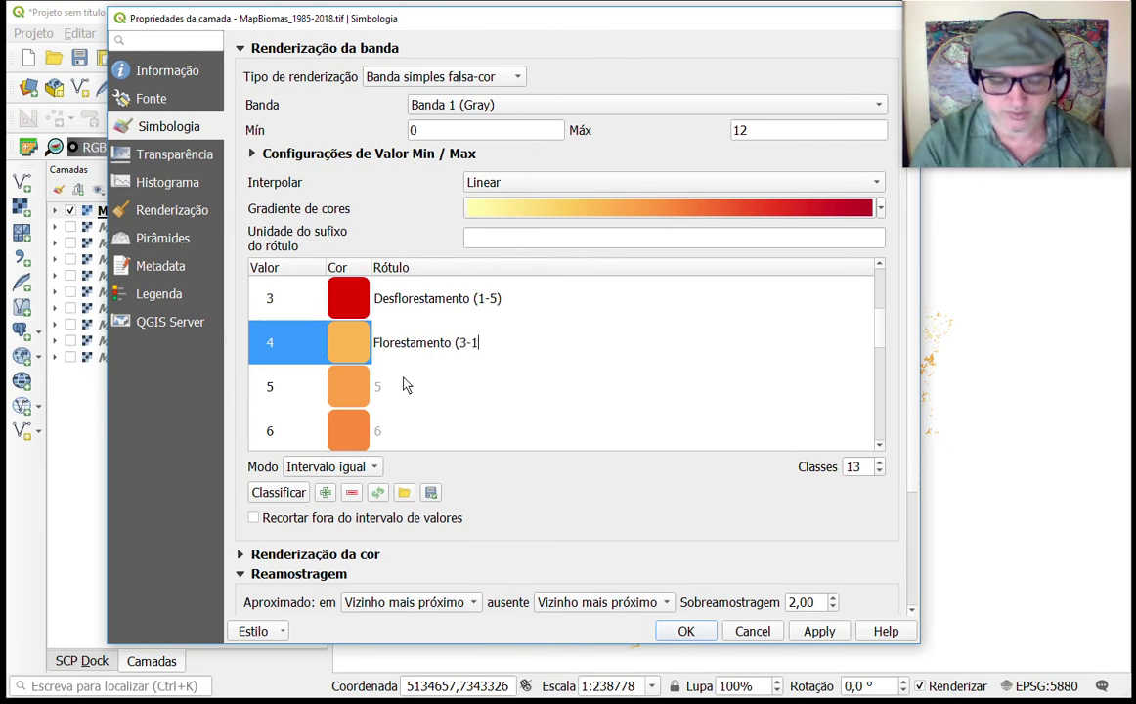
{"action": "key", "text": "ctrl+a"}
{"action": "key", "text": "ctrl+c"}
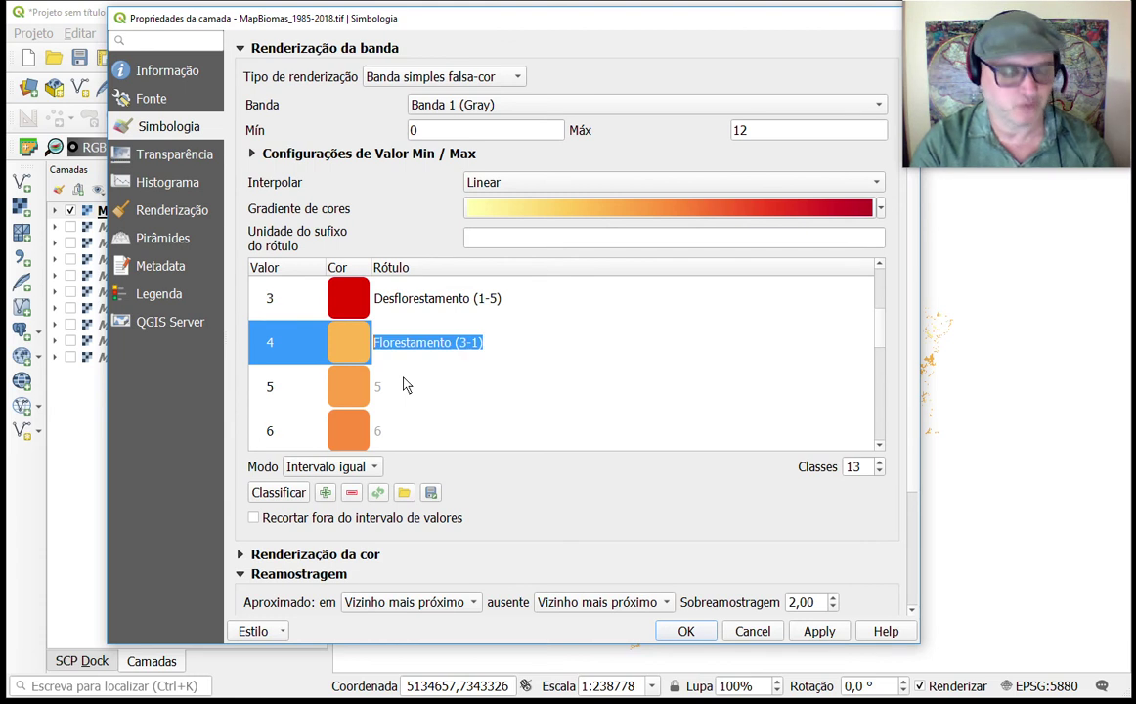
- Try to relabel the class with value 7 as "Florestamento (4-1)" by adapting the copied label text
{"action": "key", "text": "Down"}
{"action": "key", "text": "Down"}
{"action": "key", "text": "Down"}
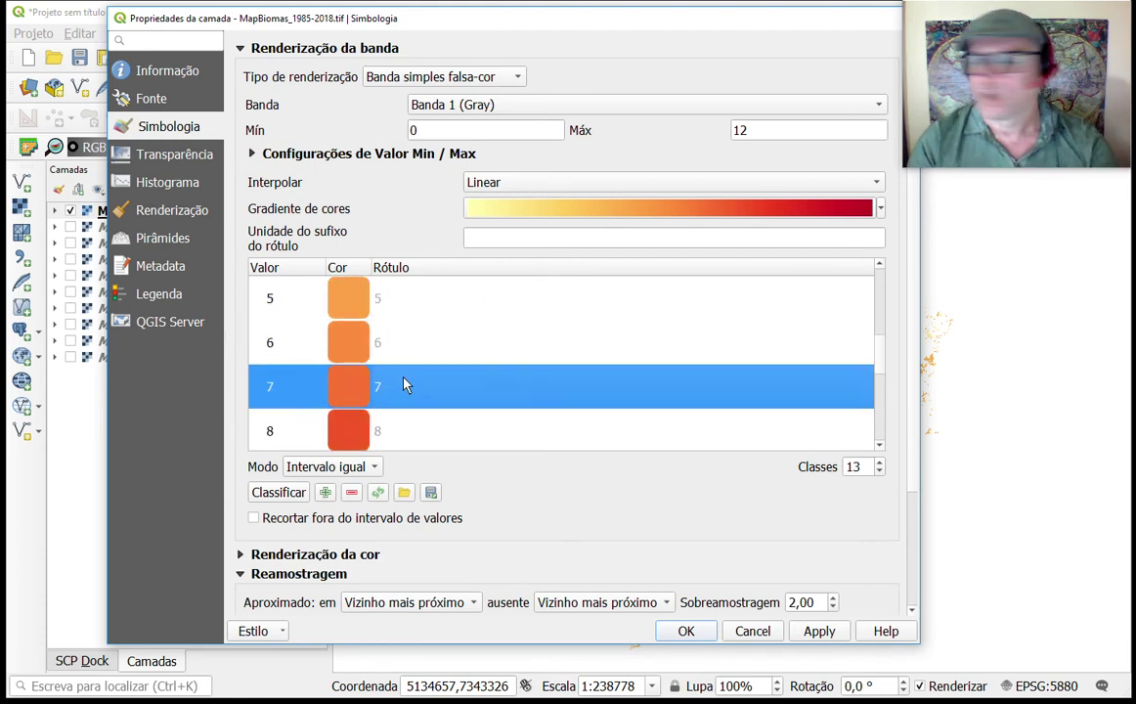
{"action": "key", "text": "F2"}
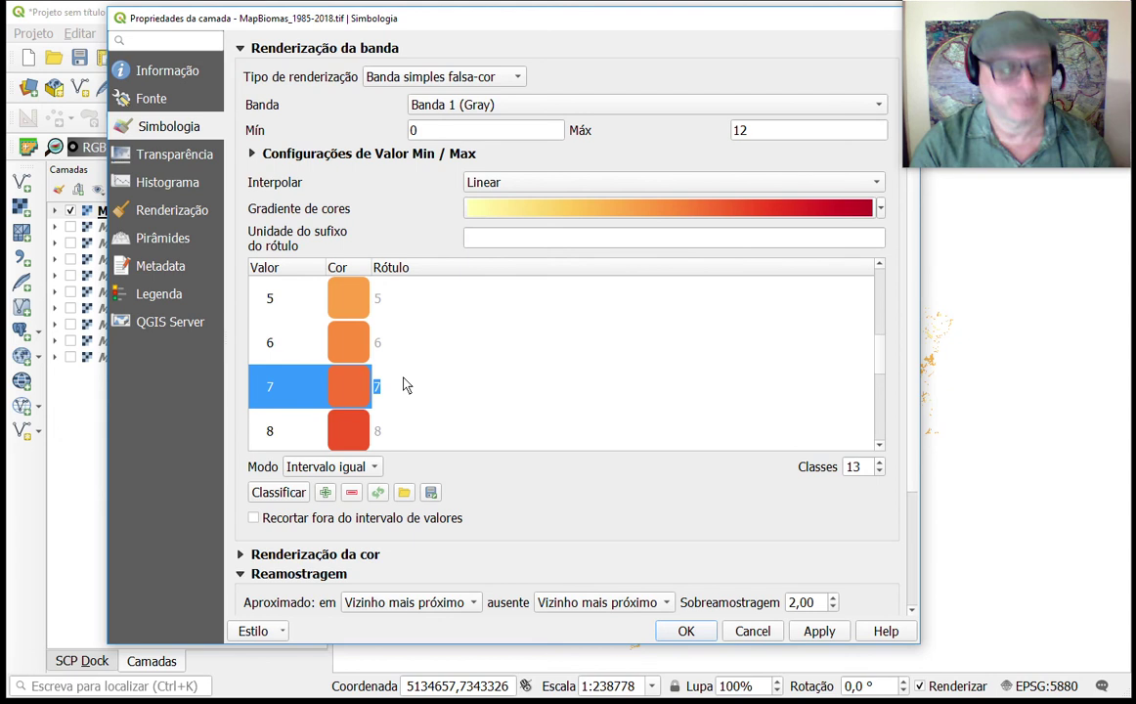
{"action": "key", "text": "ctrl+v"}
{"action": "key", "text": "Left"}
{"action": "key", "text": "Left"}
{"action": "key", "text": "Left"}
{"action": "key", "text": "shift+Left"}
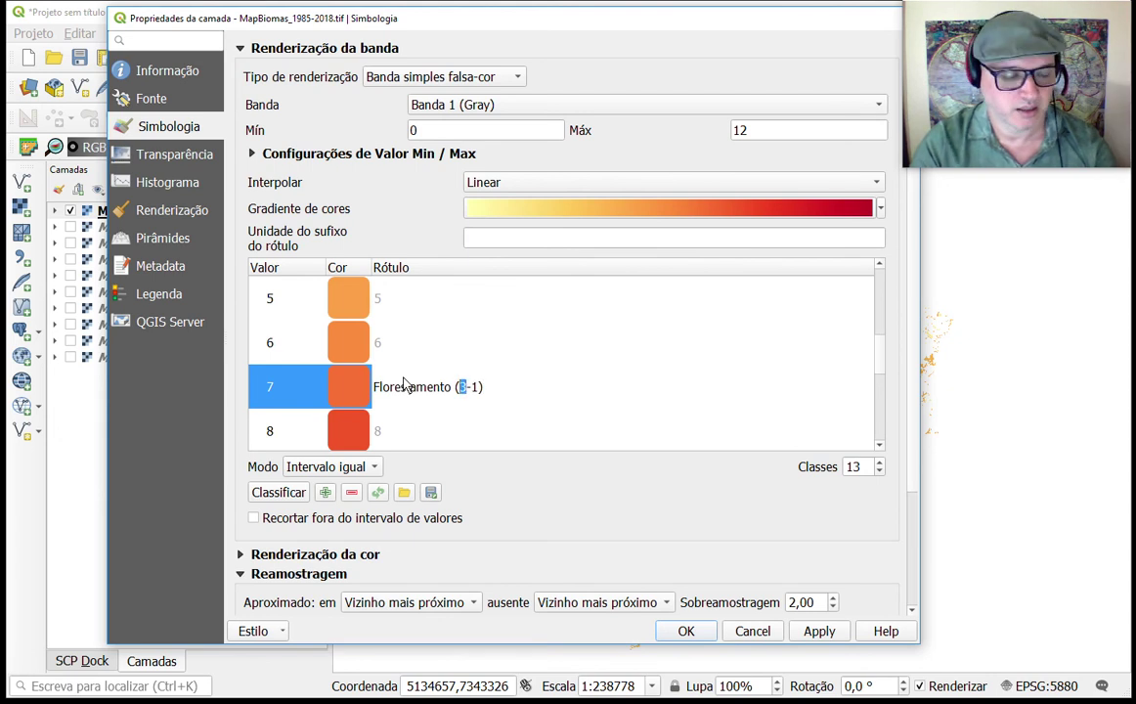
{"action": "type", "text": "4"}
{"action": "key", "text": "Escape"}
{"action": "double_click", "coordinate": [406, 385]}
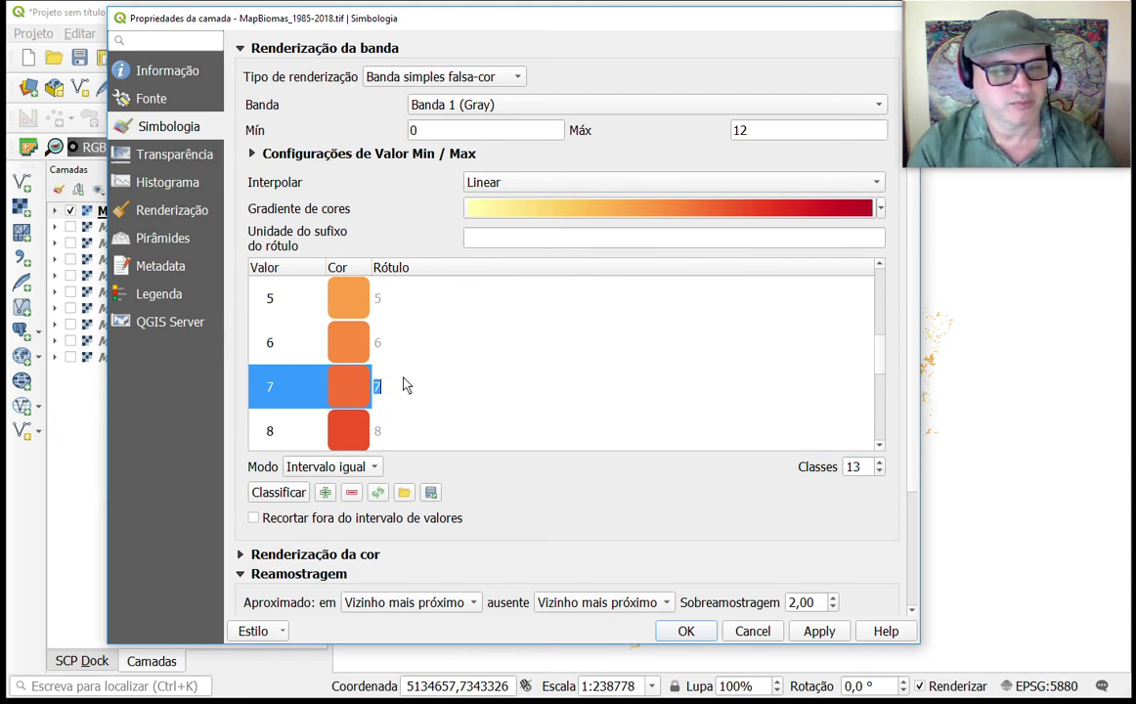
{"action": "key", "text": "ctrl+v"}
{"action": "key", "text": "Left"}
{"action": "key", "text": "Left"}
{"action": "key", "text": "Left"}
{"action": "key", "text": "shift+Left"}
{"action": "type", "text": "4"}
{"action": "key", "text": "Escape"}
{"action": "key", "text": "Down"}
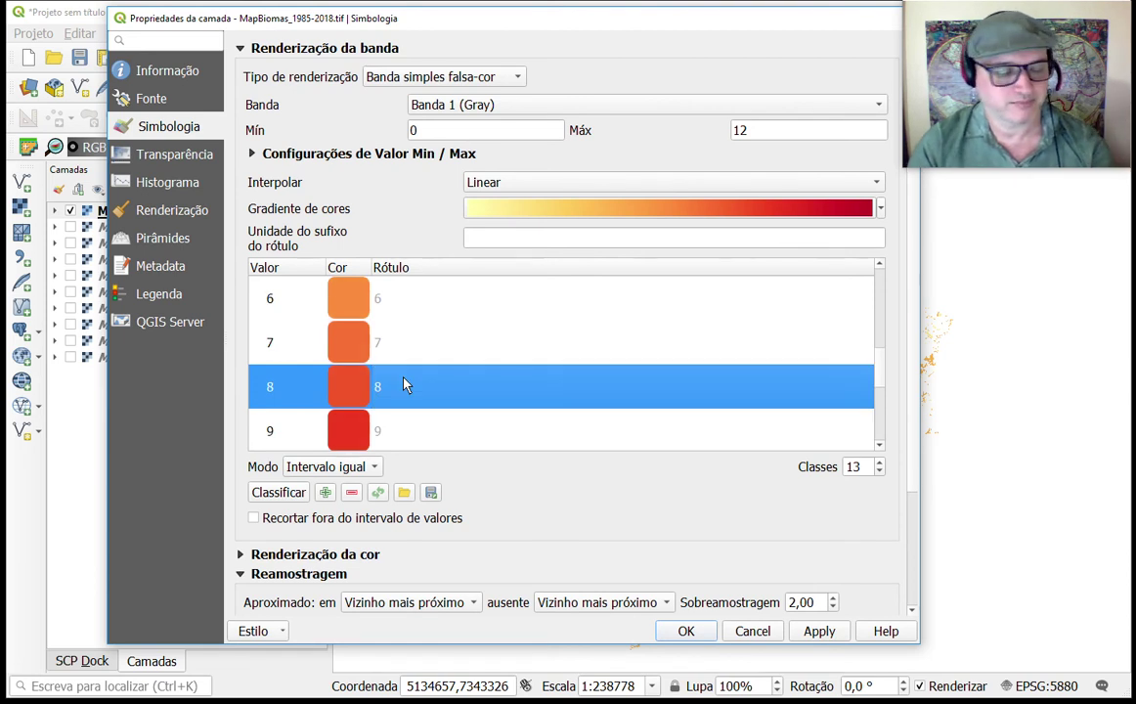
{"action": "key", "text": "Up"}
{"action": "key", "text": "F2"}
{"action": "key", "text": "ctrl+v"}
{"action": "key", "text": "Left"}
{"action": "key", "text": "Left"}
{"action": "key", "text": "Left"}
{"action": "key", "text": "shift+Left"}
{"action": "type", "text": "4"}
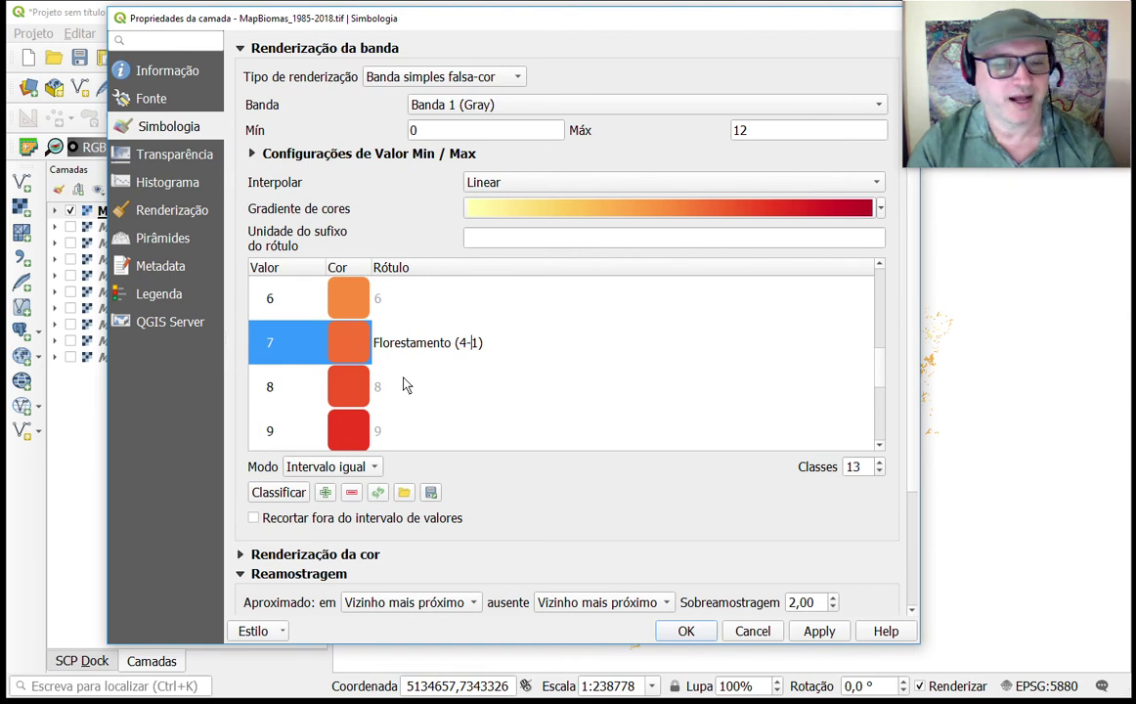
{"action": "key", "text": "Down"}
{"action": "key", "text": "Up"}
{"action": "key", "text": "F2"}
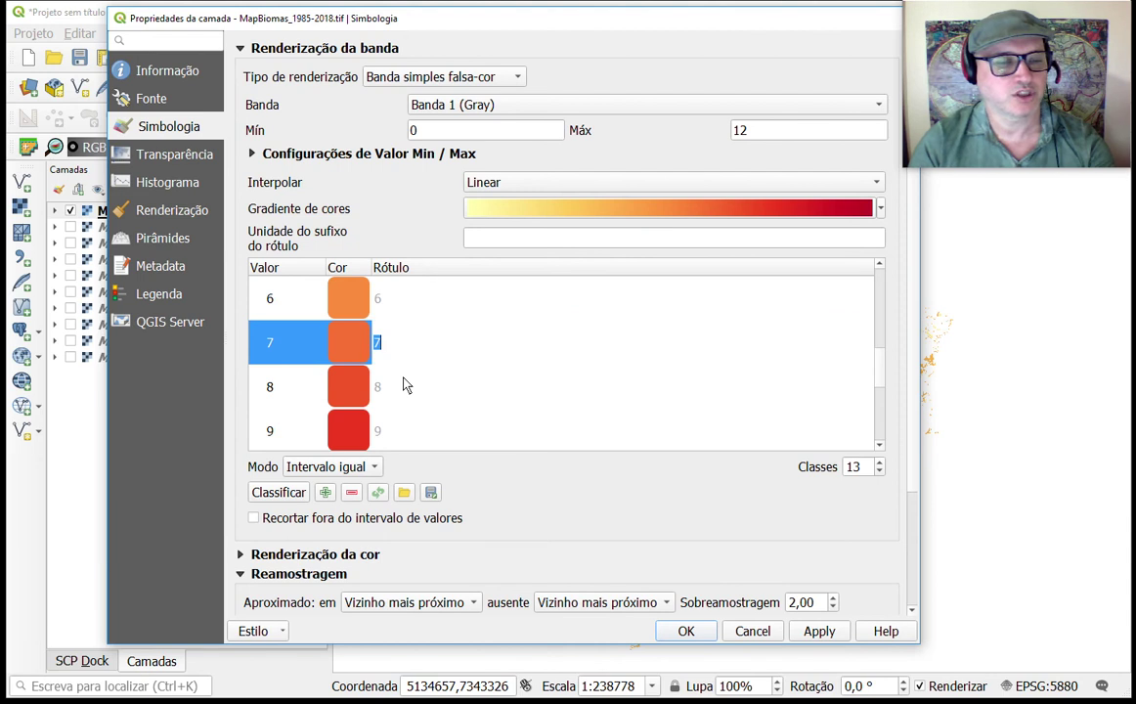
{"action": "key", "text": "ctrl+v"}
{"action": "key", "text": "Left"}
{"action": "key", "text": "Left"}
{"action": "key", "text": "Left"}
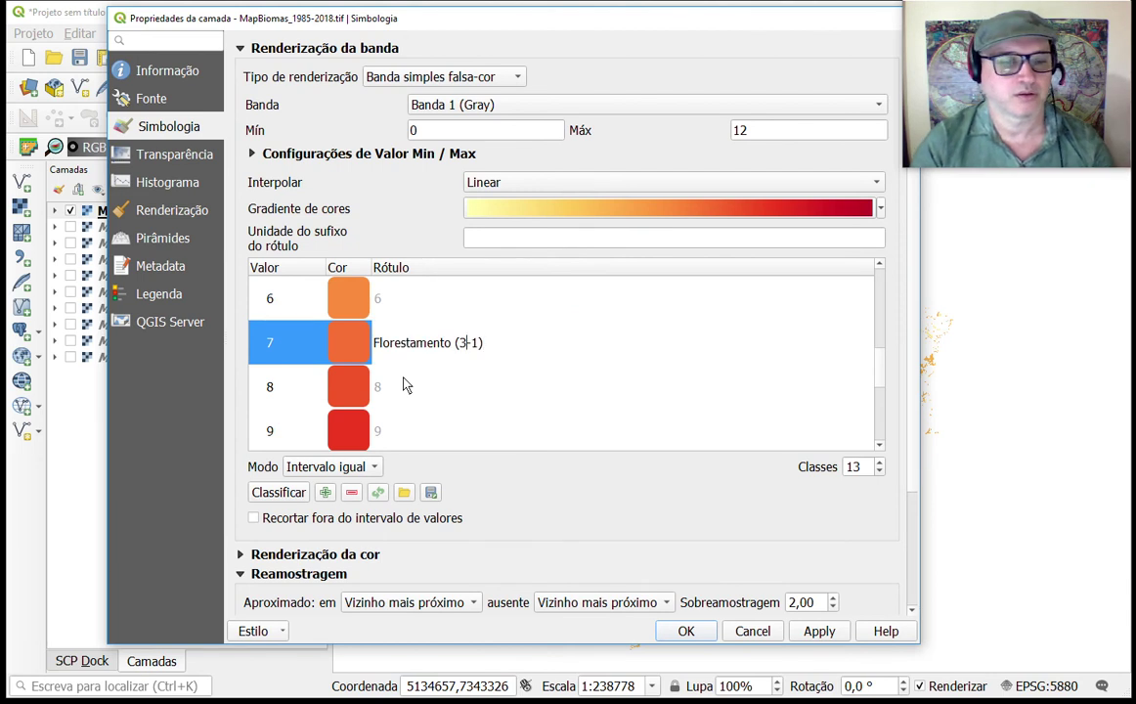
{"action": "key", "text": "shift+Left"}
{"action": "type", "text": "4"}
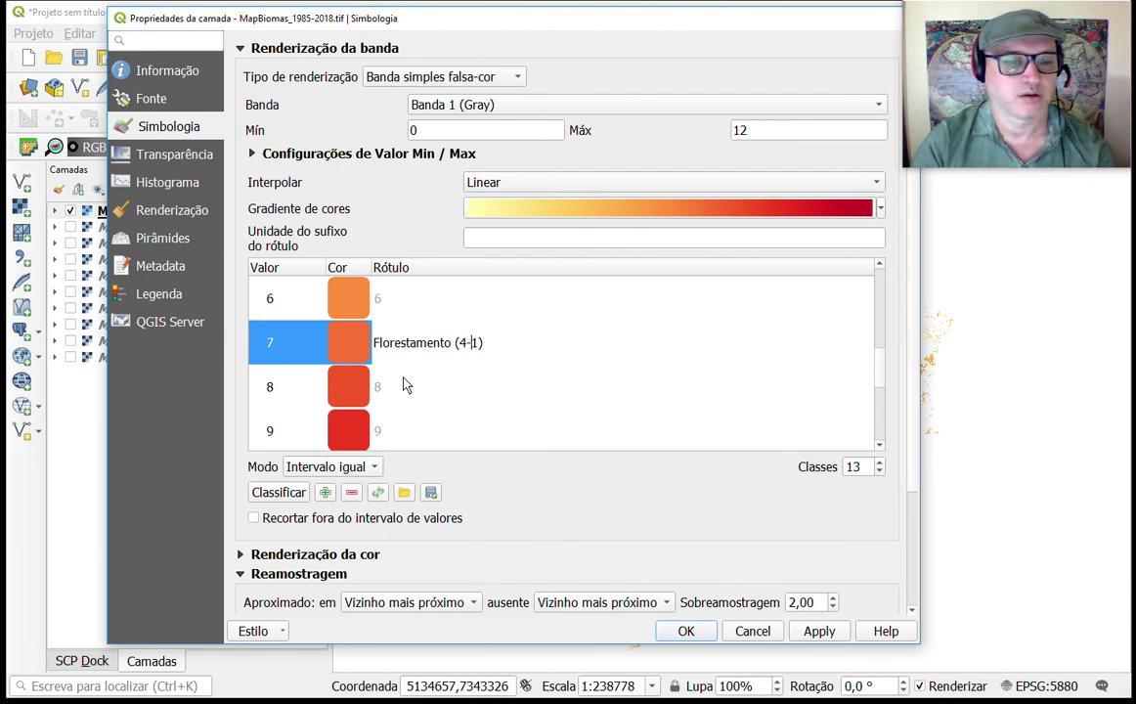
{"action": "key", "text": "End"}
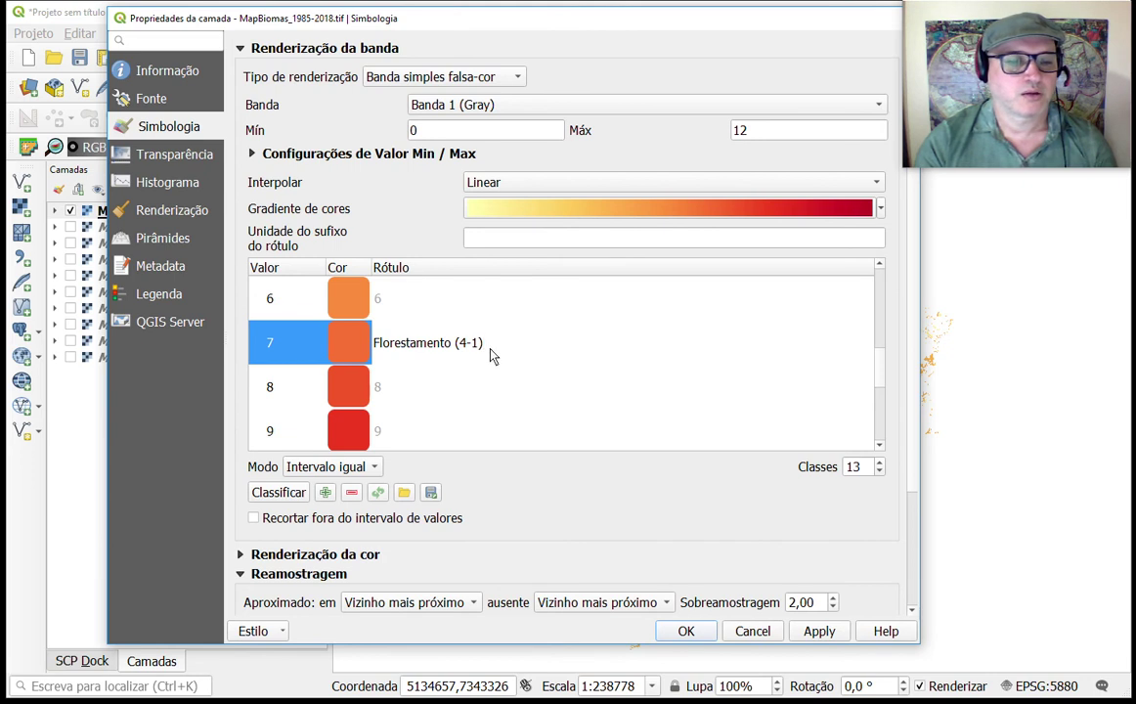
{"action": "key", "text": "Escape"}
{"action": "left_click", "coordinate": [313, 388]}
{"action": "left_click", "coordinate": [350, 358]}
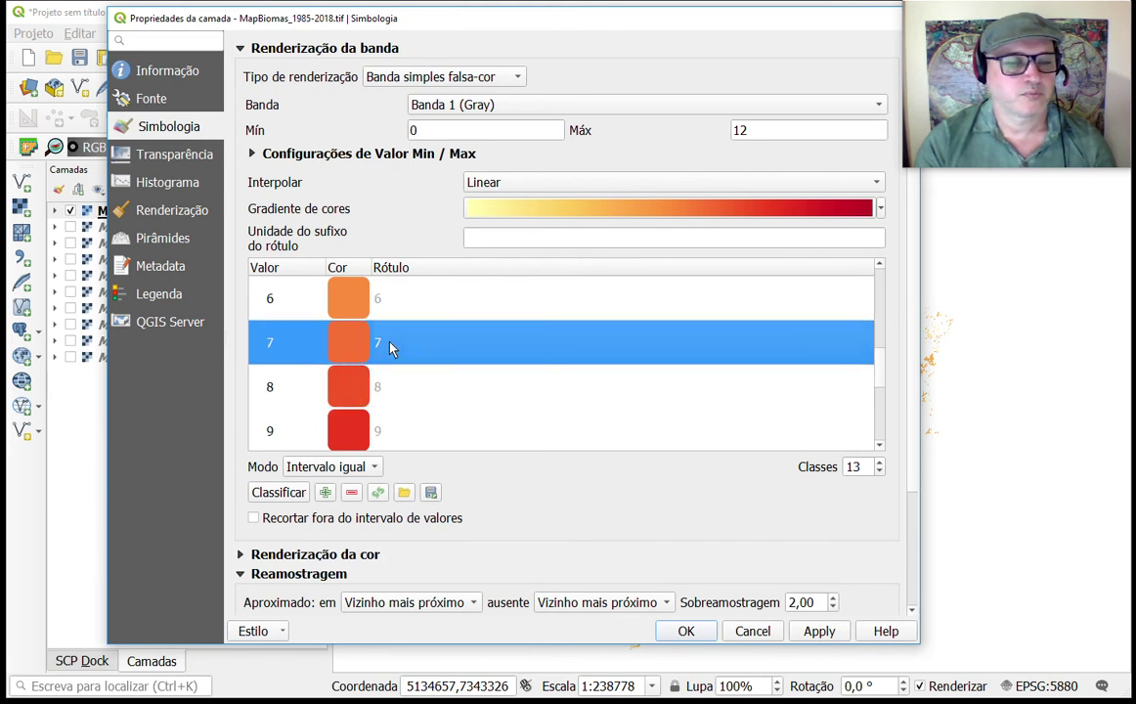
{"action": "double_click", "coordinate": [389, 347]}
{"action": "key", "text": "ctrl+v"}
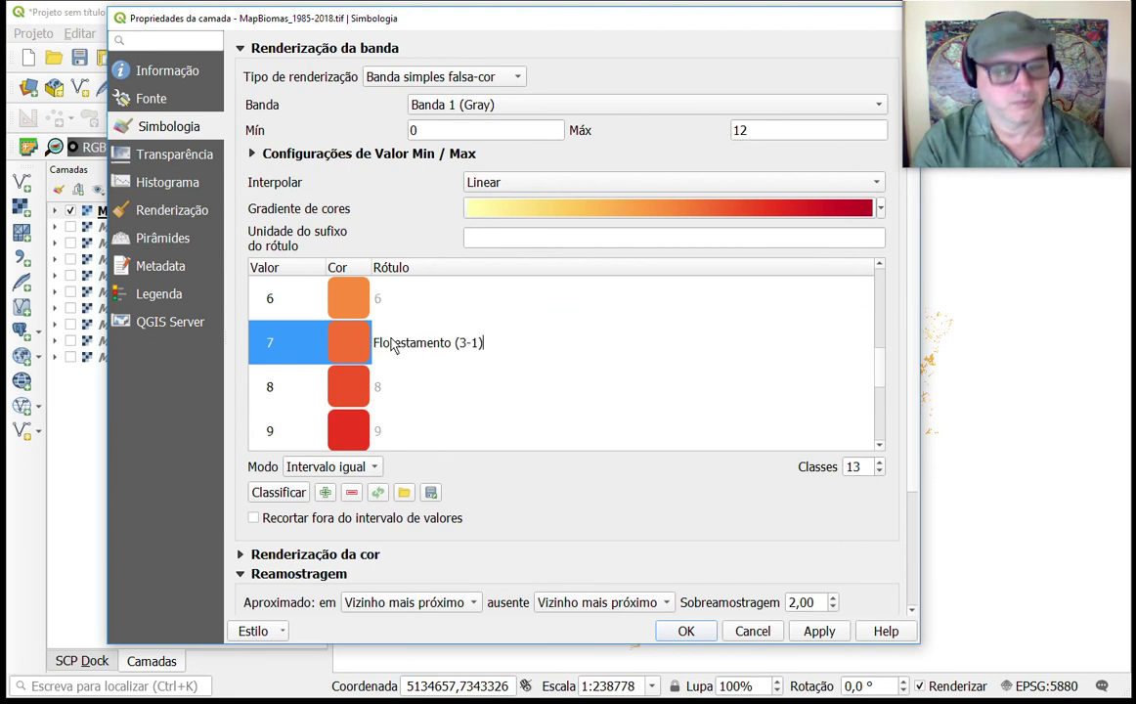
{"action": "key", "text": "BackSpace"}
{"action": "type", "text": "4"}
{"action": "mouse_move", "coordinate": [890, 362]}
{"action": "left_mouse_down"}
{"action": "mouse_move", "coordinate": [885, 321]}
{"action": "mouse_move", "coordinate": [887, 359]}
{"action": "left_mouse_up"}
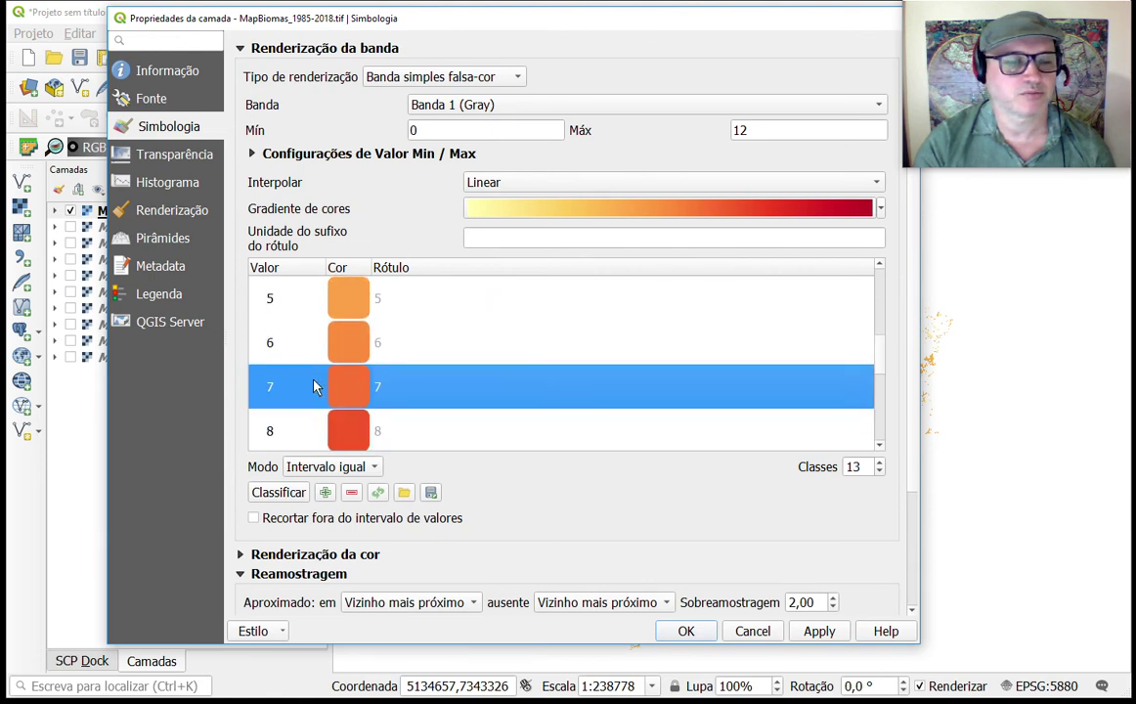
- Label the class with value 7 as "Florestamento (4-1)", reusing the copied label text
{"action": "double_click", "coordinate": [381, 386]}
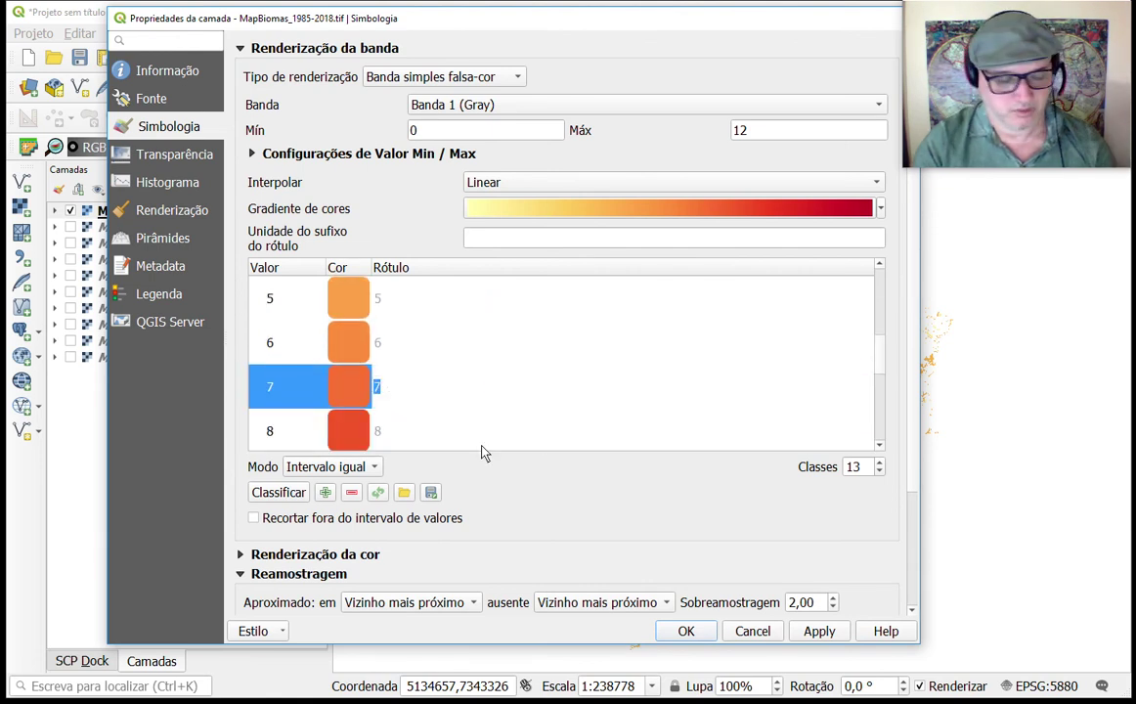
{"action": "key", "text": "ctrl+v"}
{"action": "key", "text": "Left"}
{"action": "key", "text": "Left"}
{"action": "key", "text": "Left"}
{"action": "key", "text": "shift+Left"}
{"action": "type", "text": "4"}
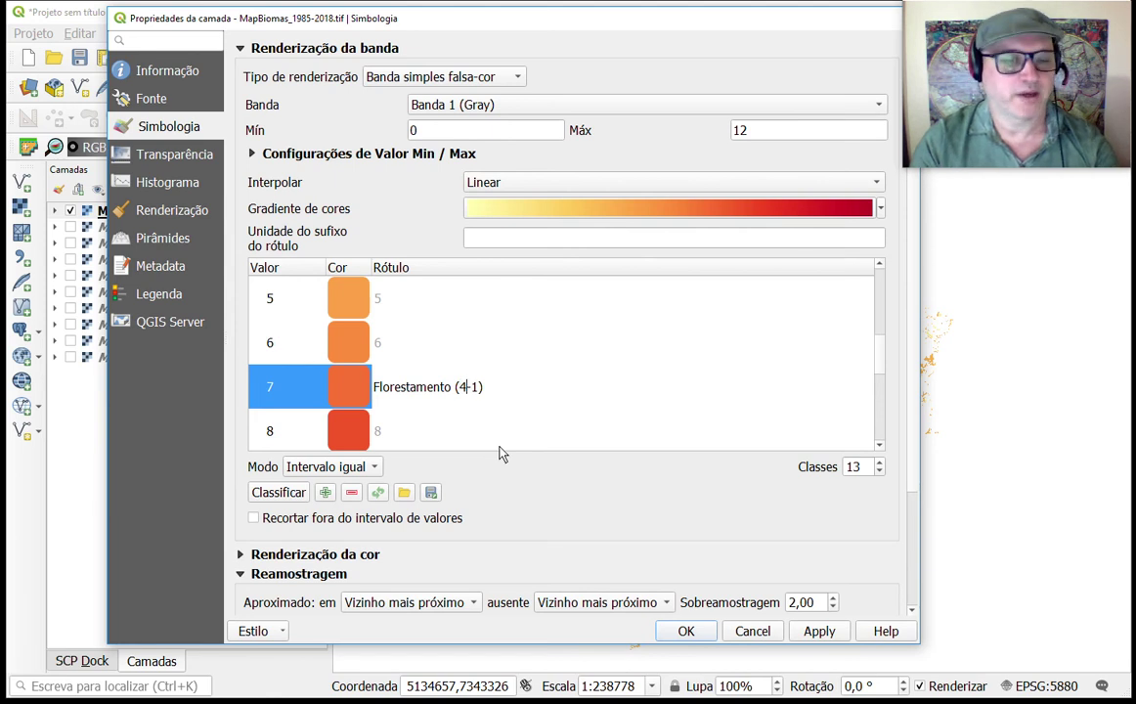
{"action": "key", "text": "Return"}
- Label the class with value 10 as "Florestamento (5-1)", reusing the copied label text
{"action": "left_click", "coordinate": [431, 423]}
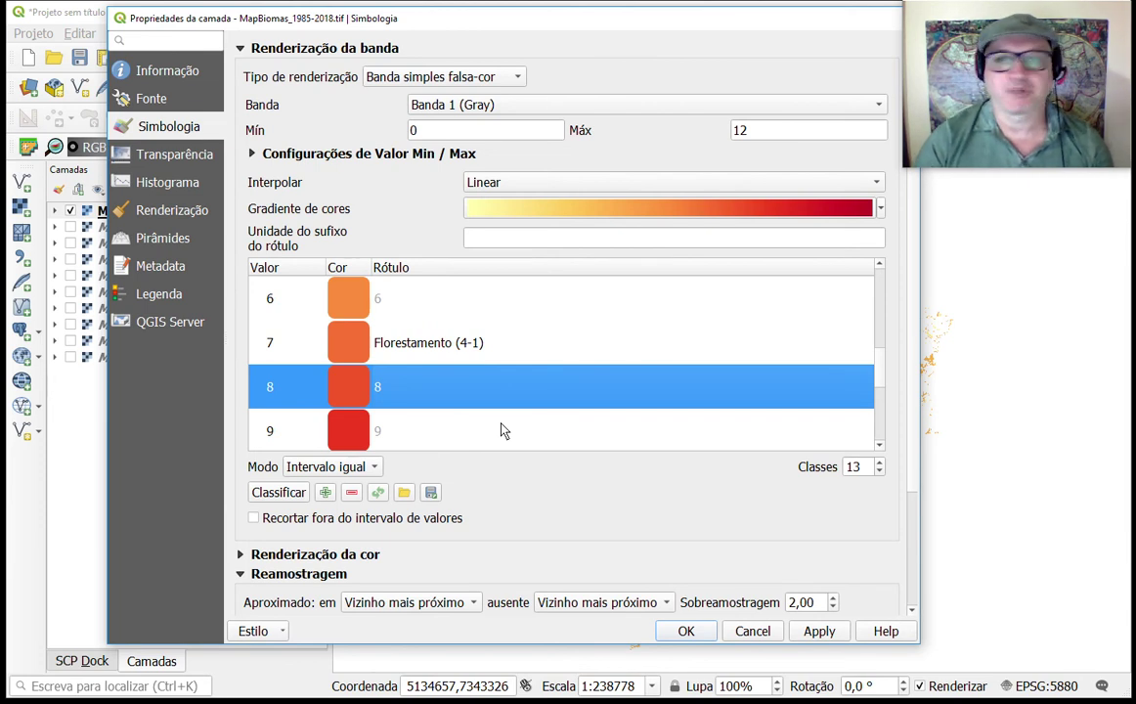
{"action": "key", "text": "Down"}
{"action": "key", "text": "Down"}
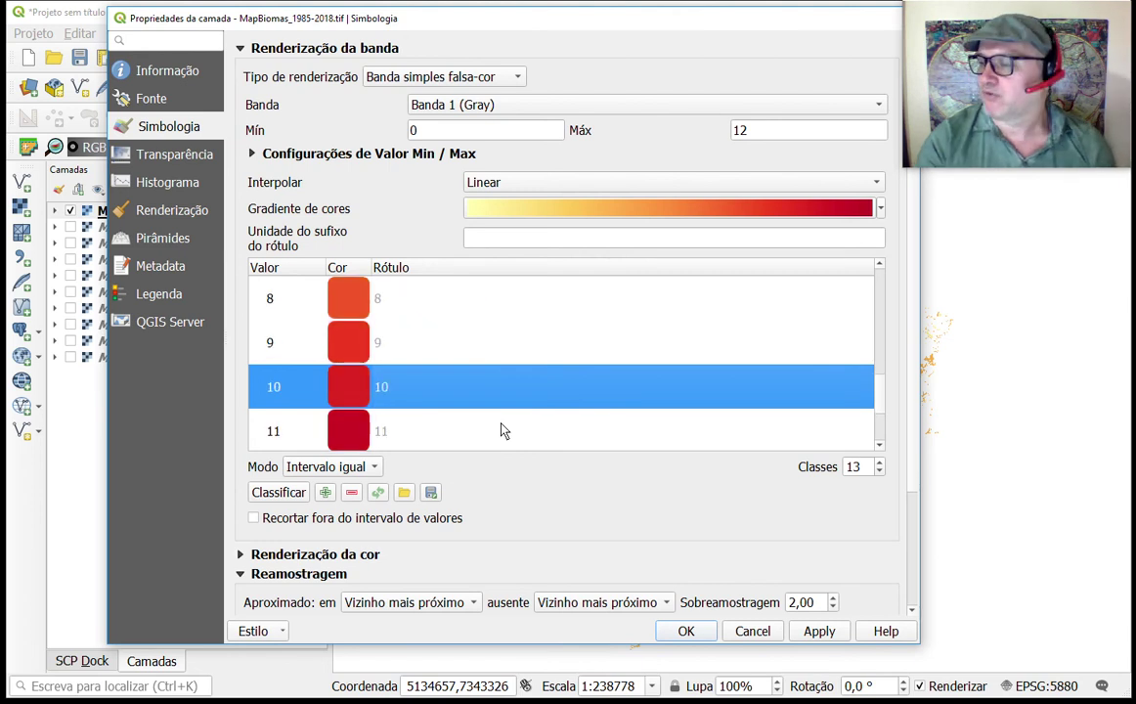
{"action": "double_click", "coordinate": [380, 387]}
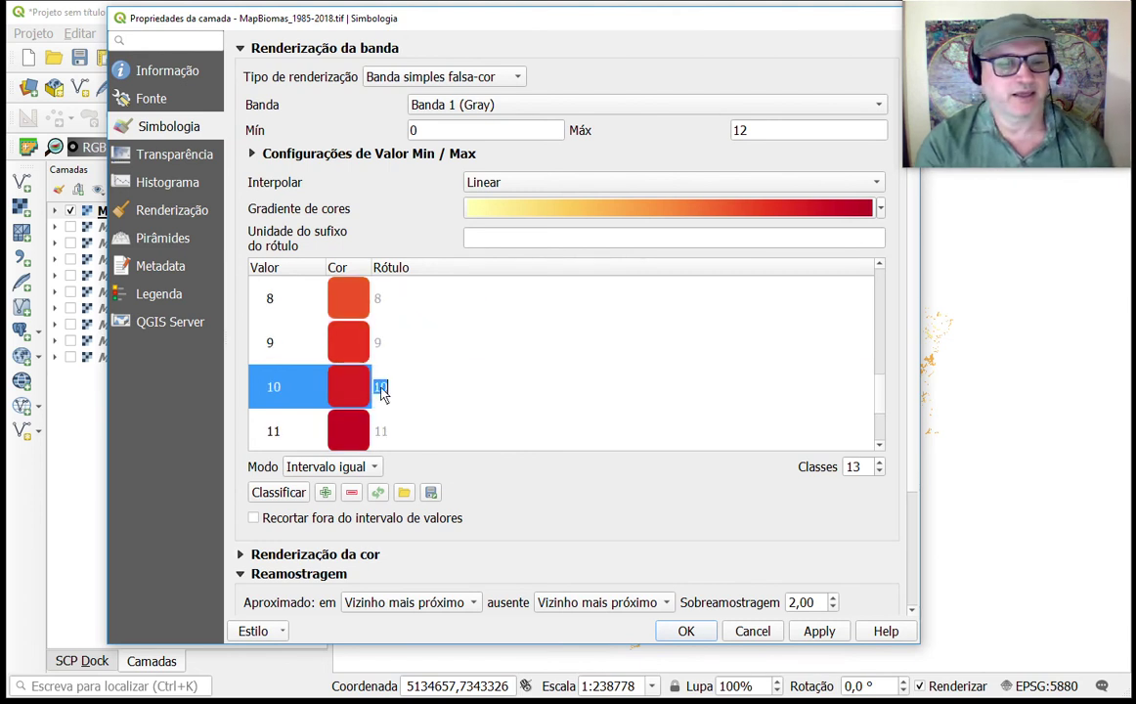
{"action": "type", "text": "Florestamento (3-1)"}
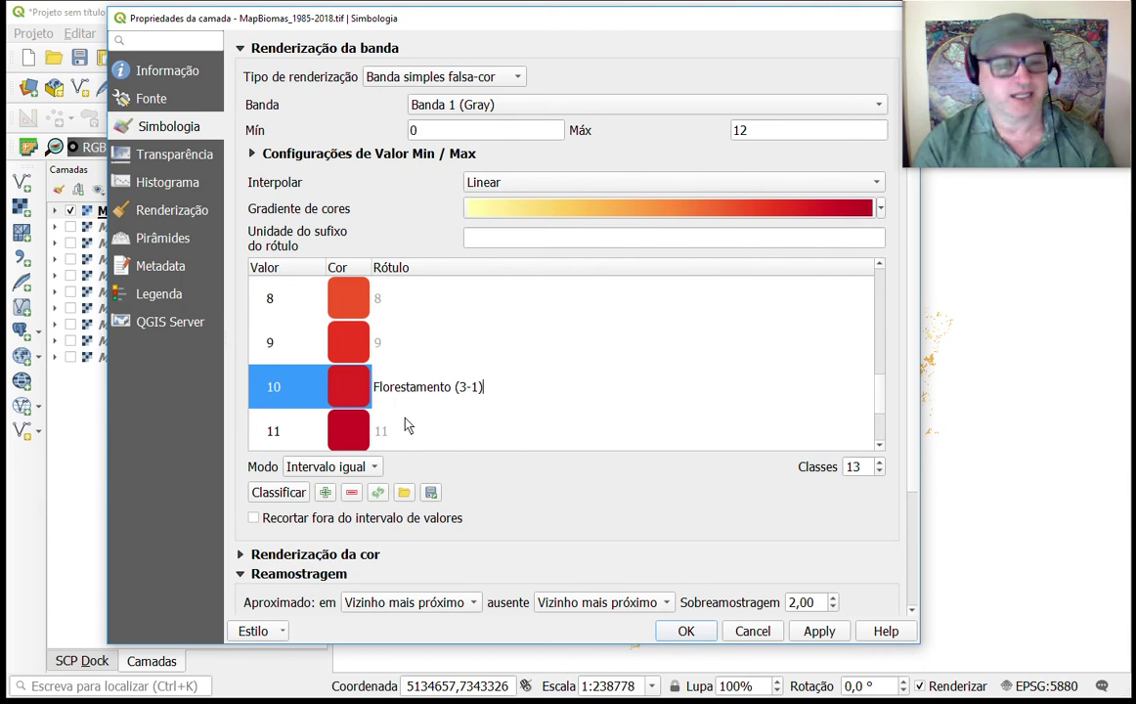
{"action": "key", "text": "Left"}
{"action": "key", "text": "Left"}
{"action": "key", "text": "shift+Left"}
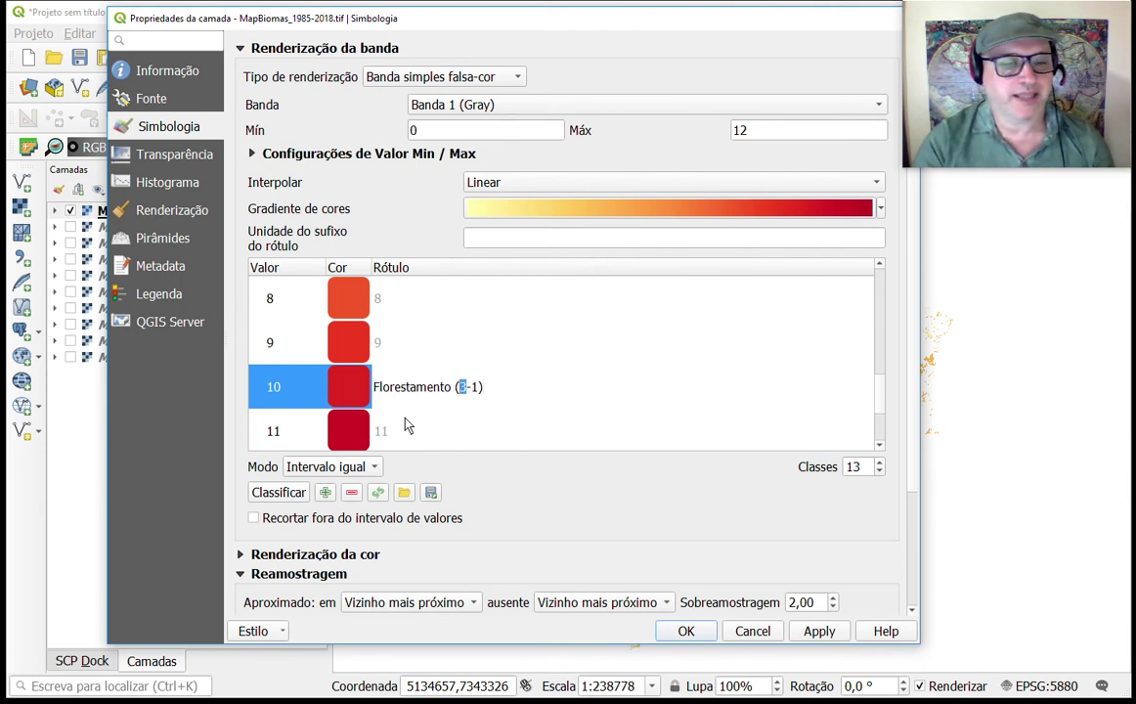
{"action": "type", "text": "5"}
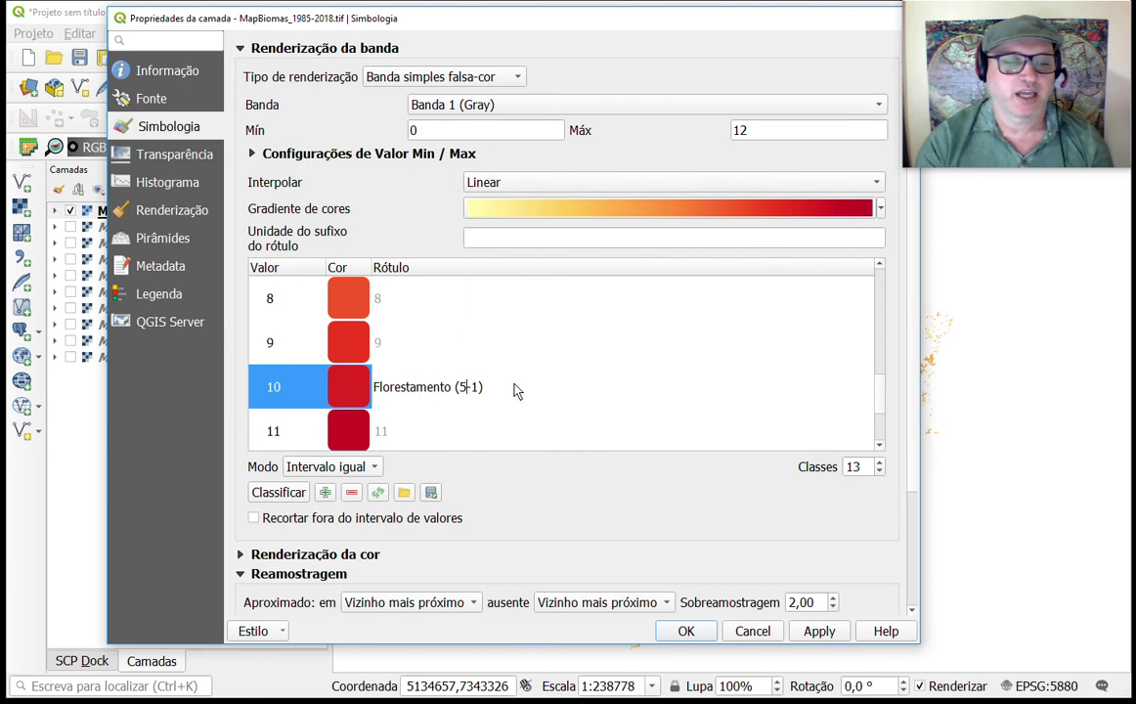
{"action": "key", "text": "Return"}
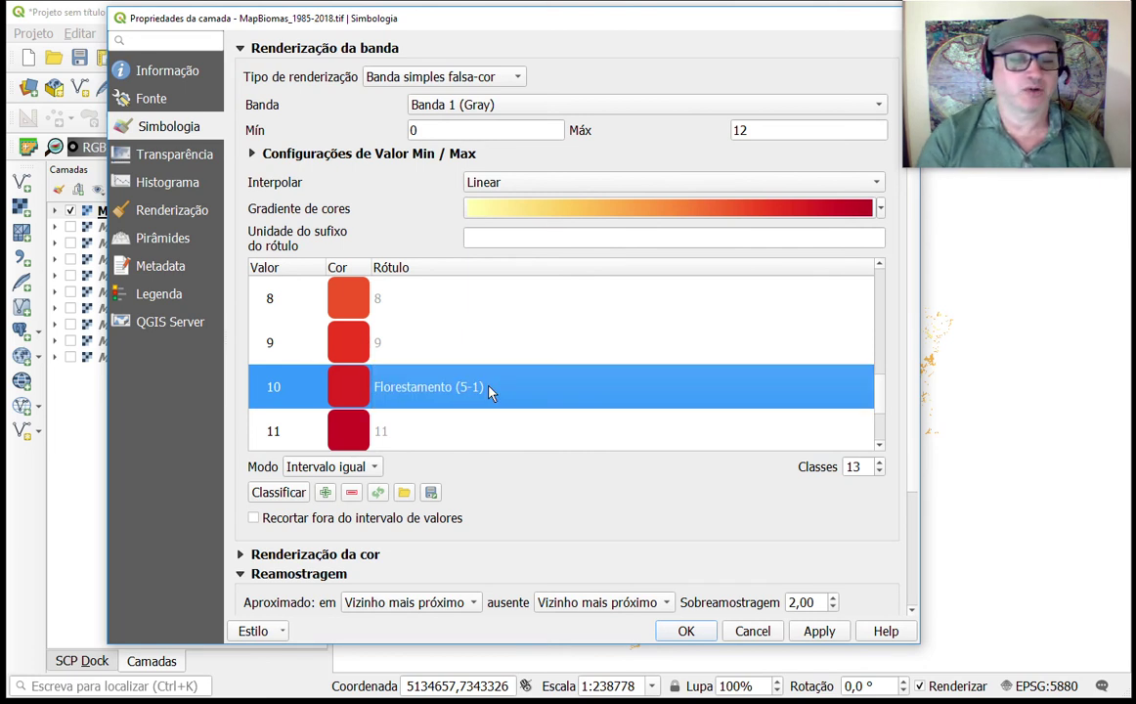
- Change the color of the class with value 10, "Florestamento (5-1)", to bright green by adjusting its RGB components
{"action": "double_click", "coordinate": [344, 393]}
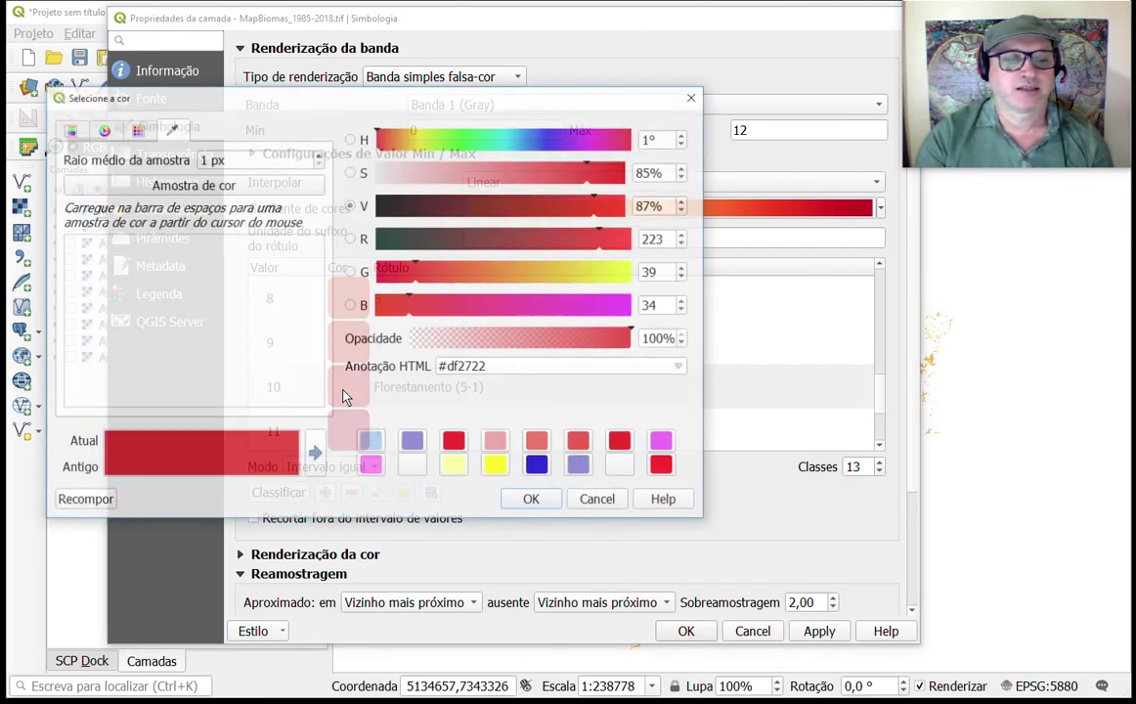
{"action": "left_click_drag", "start_coordinate": [411, 266], "coordinate": [654, 235]}
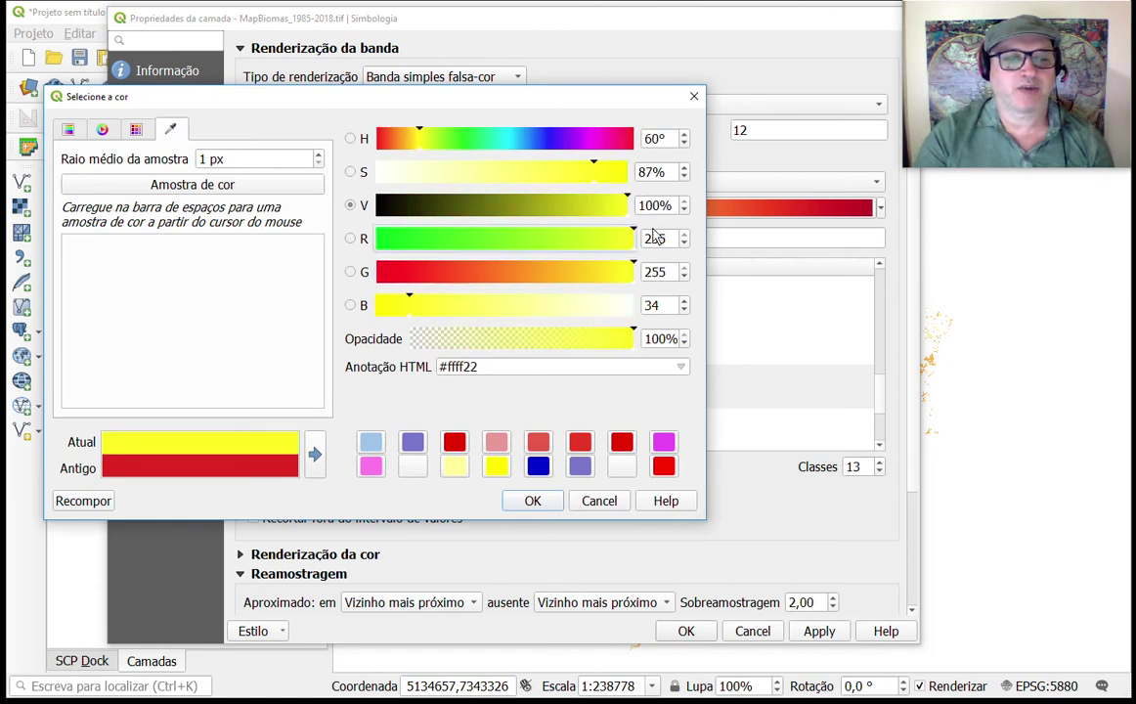
{"action": "left_click", "coordinate": [474, 276]}
{"action": "left_click_drag", "start_coordinate": [464, 284], "coordinate": [738, 281]}
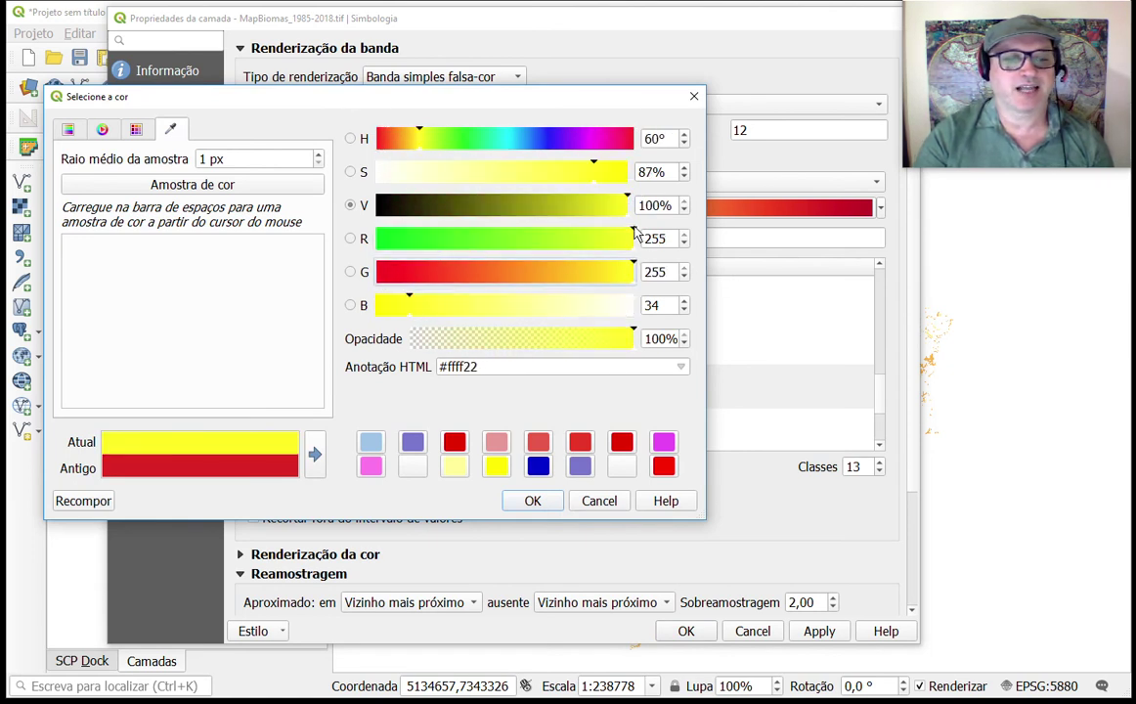
{"action": "left_click_drag", "start_coordinate": [634, 237], "coordinate": [282, 236]}
{"action": "left_click_drag", "start_coordinate": [409, 305], "coordinate": [305, 274]}
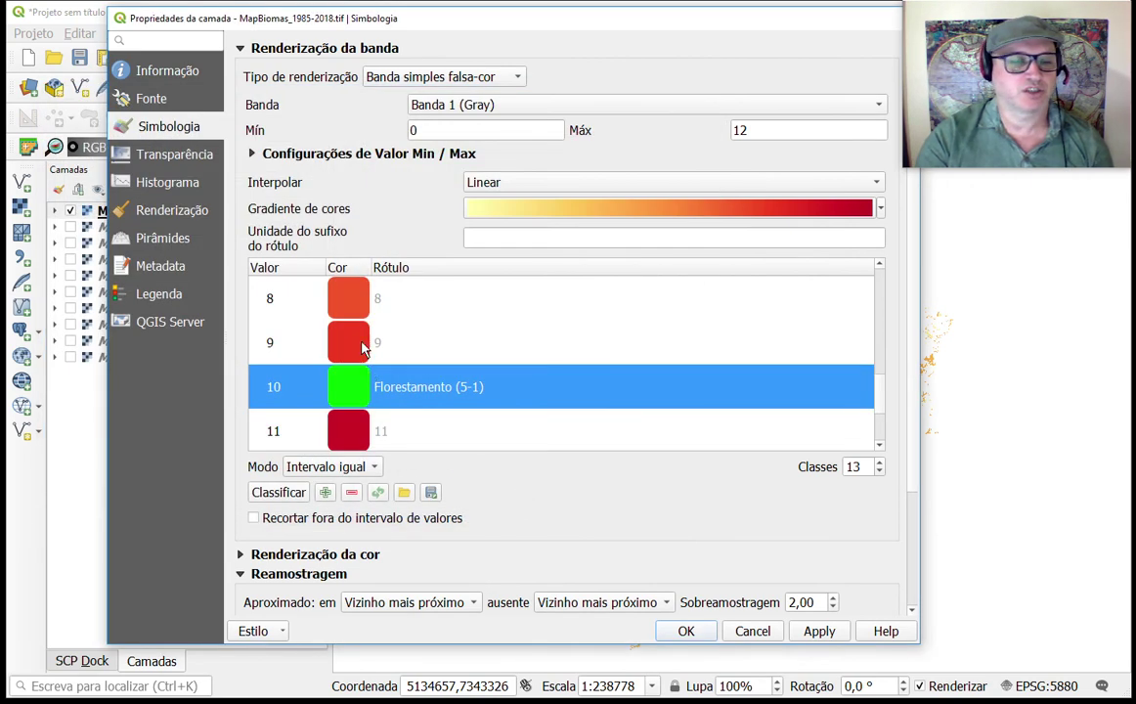
- Set the color of the class with value 7, "Florestamento (4-1)", to pure green #00ff00
{"action": "scroll", "coordinate": [426, 388], "scroll_direction": "up", "scroll_amount": 3}
{"action": "left_click", "coordinate": [406, 390]}
{"action": "left_click", "coordinate": [401, 389]}
{"action": "left_click", "coordinate": [355, 391]}
{"action": "double_click", "coordinate": [355, 392]}
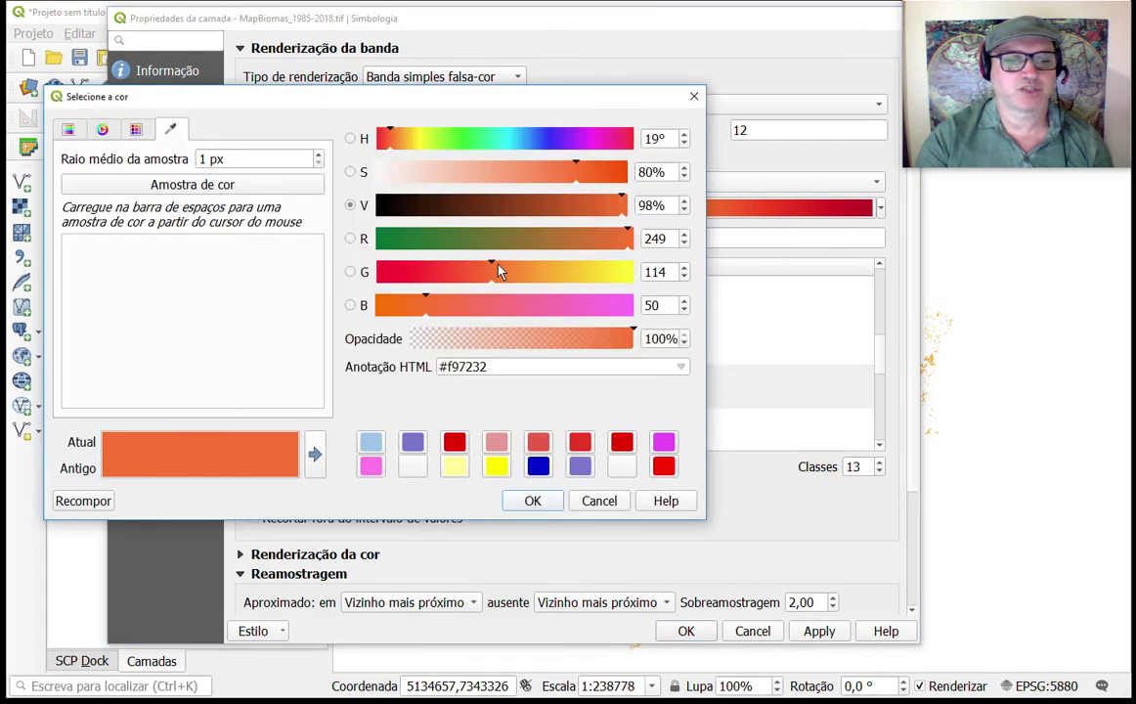
{"action": "left_click_drag", "start_coordinate": [491, 266], "coordinate": [344, 262]}
{"action": "left_click_drag", "start_coordinate": [427, 301], "coordinate": [314, 302]}
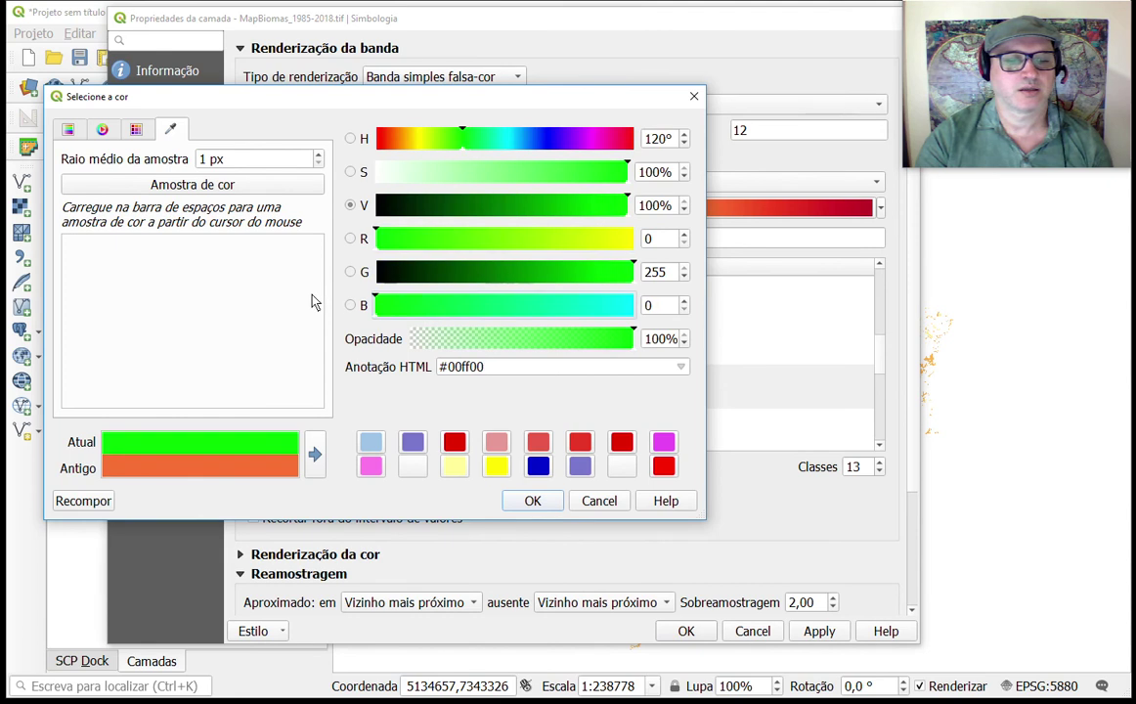
{"action": "left_click", "coordinate": [530, 501]}
- Set the color of the class with value 4, "Florestamento (3-1)", to pure green #00ff00
{"action": "scroll", "coordinate": [435, 395], "scroll_direction": "up", "scroll_amount": 1}
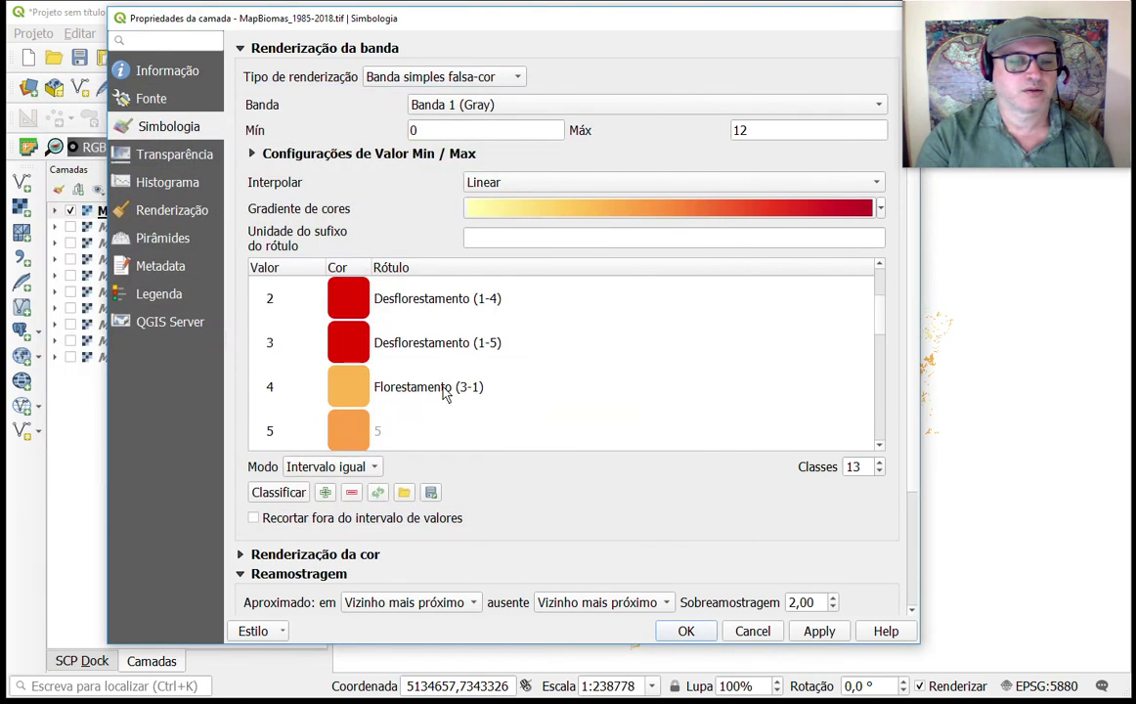
{"action": "double_click", "coordinate": [348, 390]}
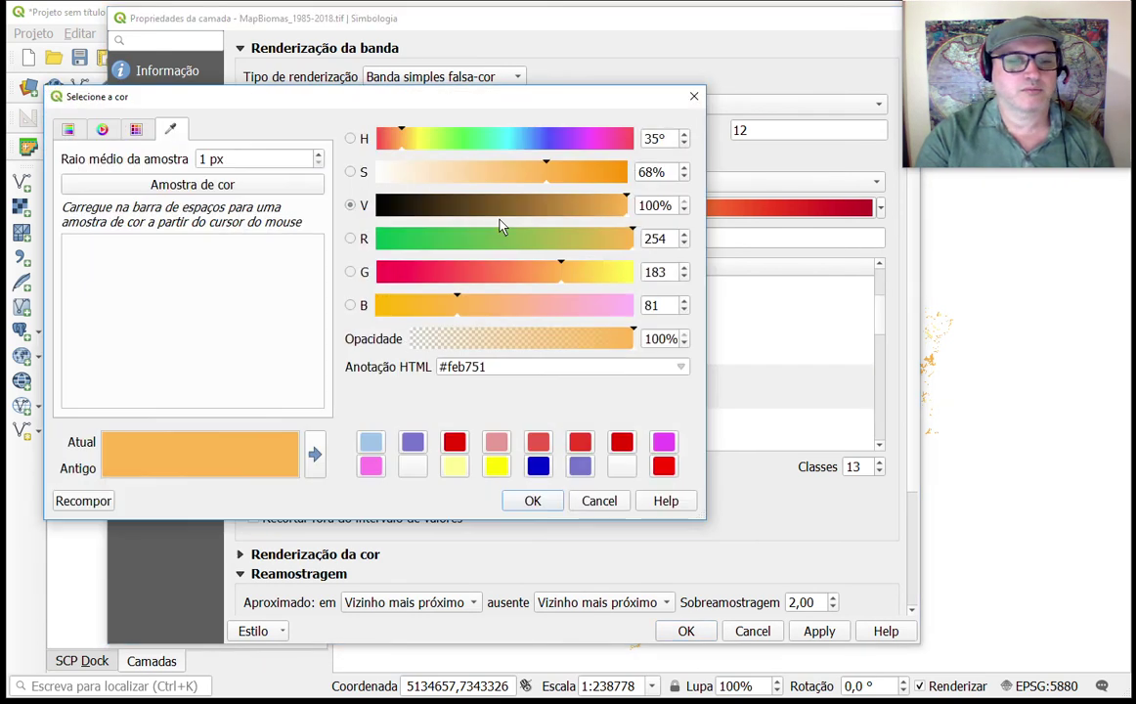
{"action": "left_click_drag", "start_coordinate": [561, 274], "coordinate": [337, 239]}
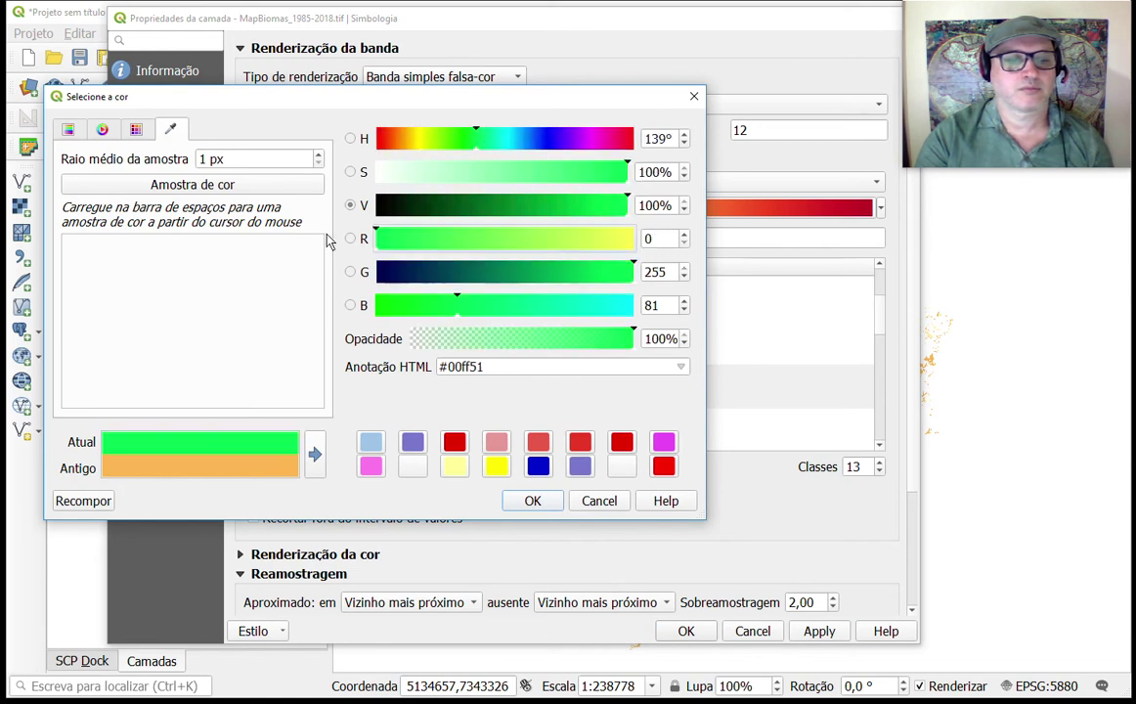
{"action": "left_click_drag", "start_coordinate": [460, 303], "coordinate": [311, 307]}
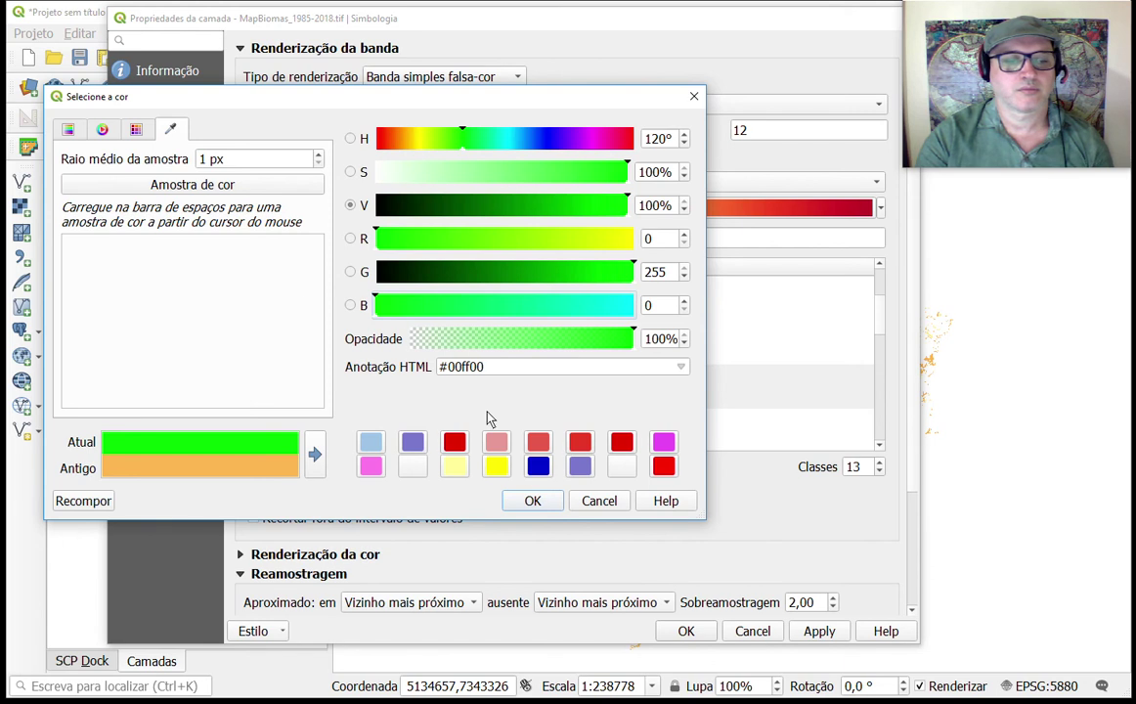
{"action": "left_click", "coordinate": [533, 501]}
- Color the unlabeled classes with values 5 and 6 yellow #ffff00
{"action": "mouse_move", "coordinate": [877, 318]}
{"action": "left_mouse_down"}
{"action": "mouse_move", "coordinate": [876, 401]}
{"action": "mouse_move", "coordinate": [876, 340]}
{"action": "left_mouse_up"}
{"action": "left_click", "coordinate": [335, 347]}
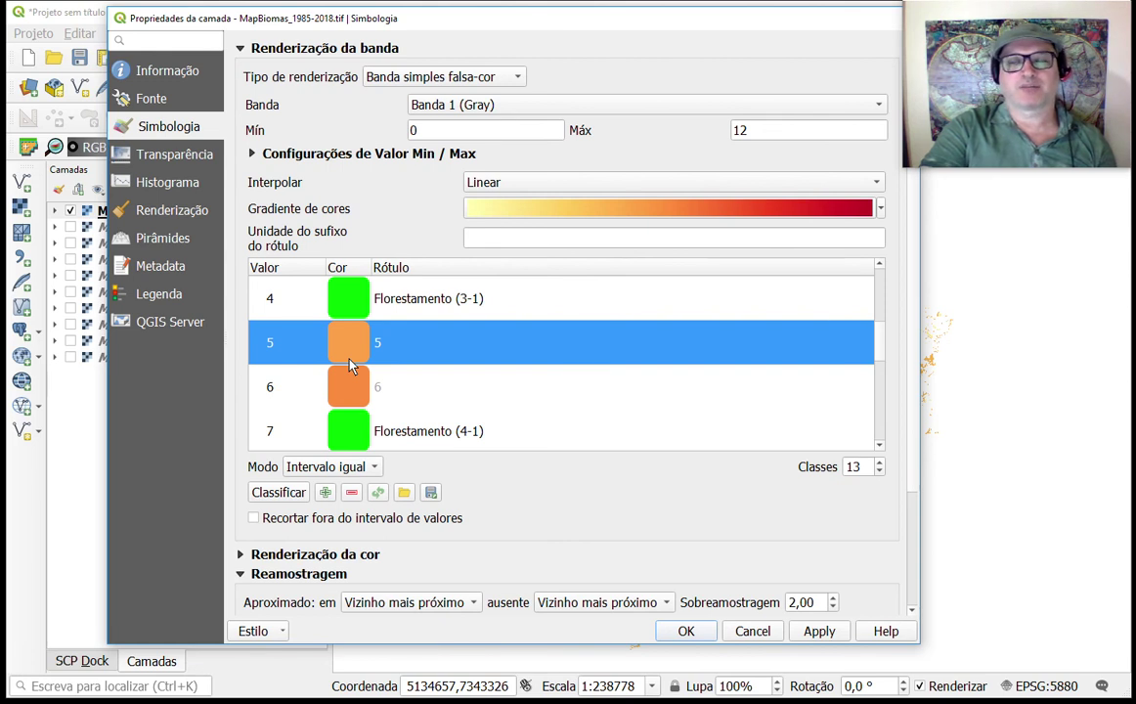
{"action": "double_click", "coordinate": [352, 363]}
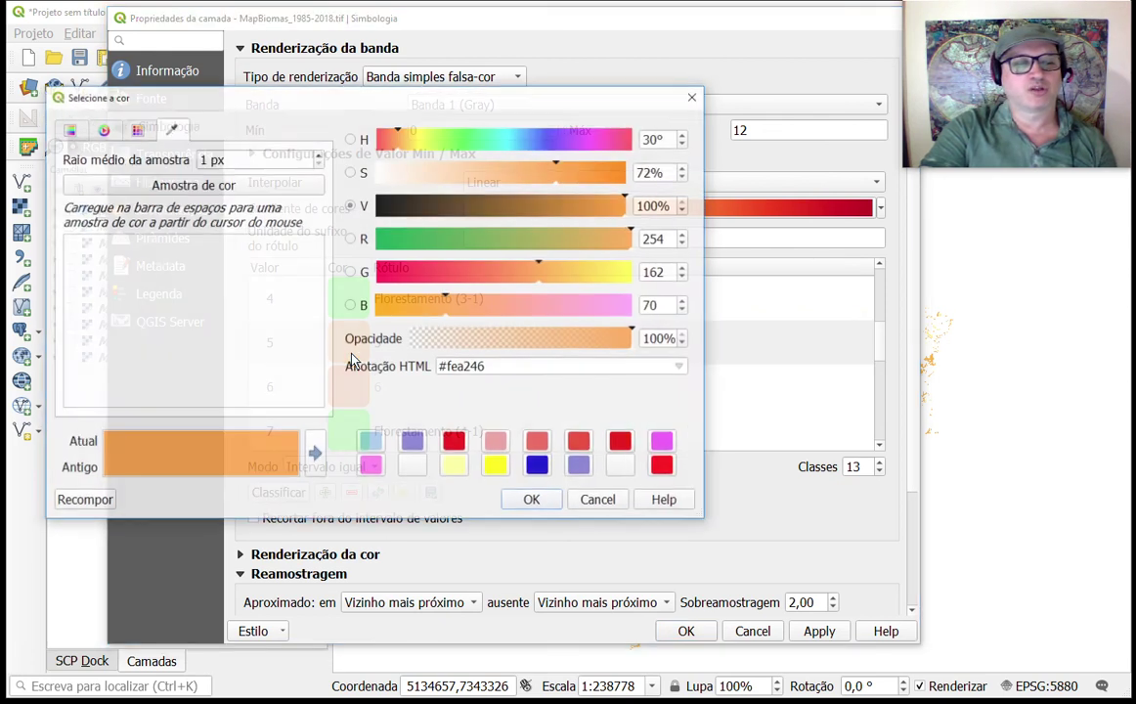
{"action": "left_click", "coordinate": [496, 467]}
{"action": "left_click", "coordinate": [531, 500]}
{"action": "double_click", "coordinate": [358, 388]}
{"action": "left_click", "coordinate": [497, 466]}
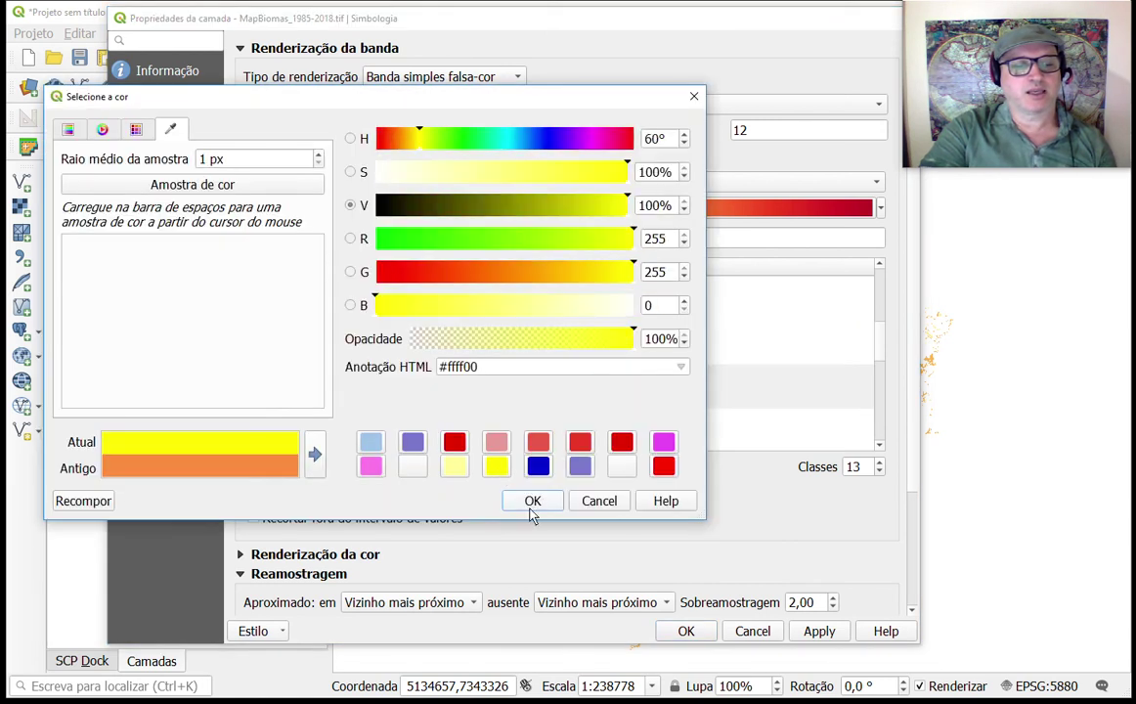
{"action": "left_click", "coordinate": [532, 501]}
- Color the unlabeled classes with values 8 and 9 yellow #ffff00
{"action": "left_click_drag", "start_coordinate": [875, 337], "coordinate": [880, 386]}
{"action": "double_click", "coordinate": [350, 343]}
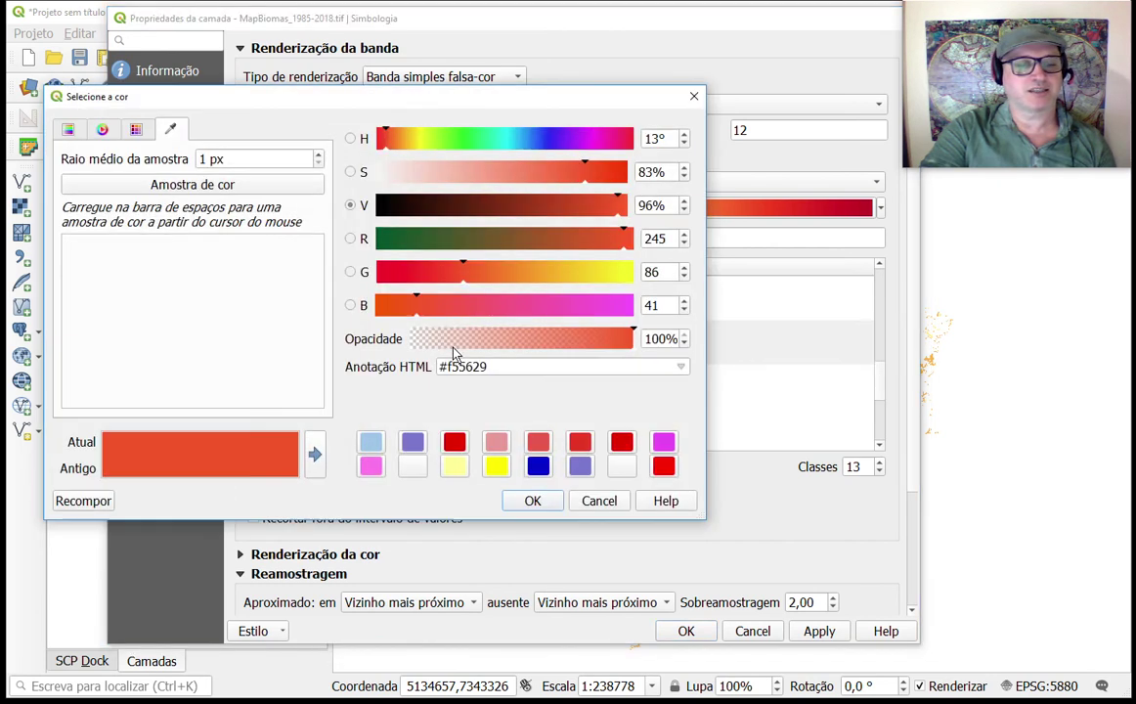
{"action": "left_click", "coordinate": [497, 466]}
{"action": "left_click", "coordinate": [521, 500]}
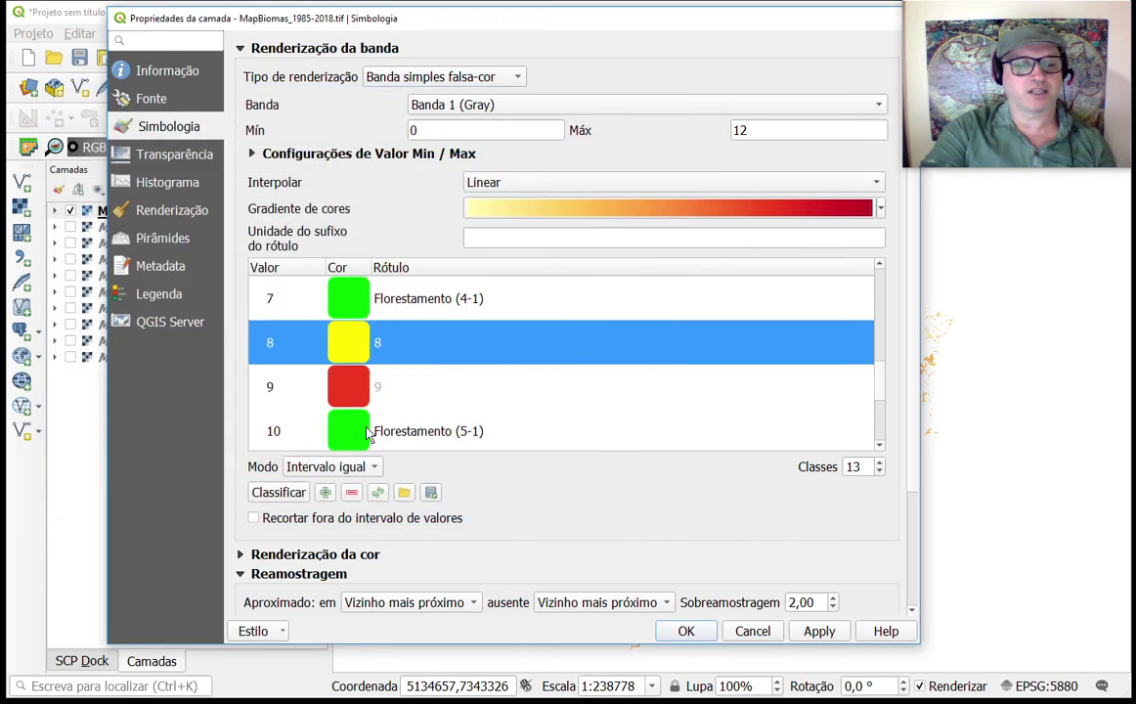
{"action": "double_click", "coordinate": [350, 383]}
{"action": "left_click", "coordinate": [497, 466]}
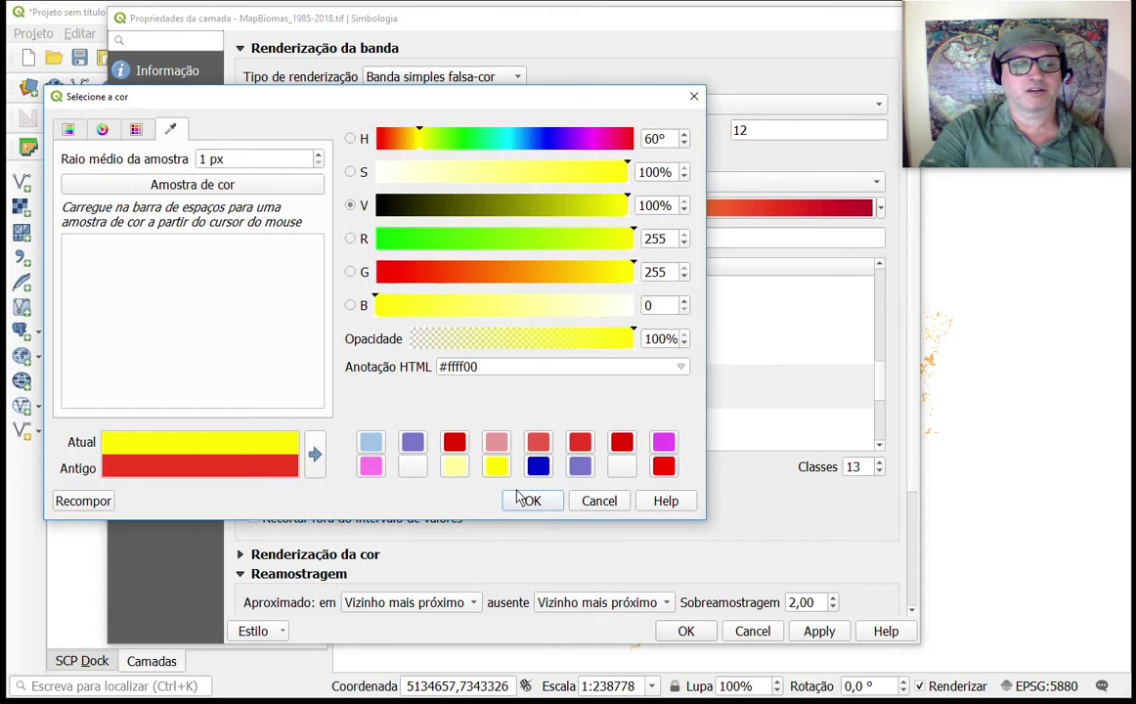
{"action": "left_click", "coordinate": [528, 500]}
- Color the last two unlabeled classes, values 11 and 12, yellow #ffff00
{"action": "scroll", "coordinate": [880, 418], "scroll_direction": "down", "scroll_amount": 2}
{"action": "double_click", "coordinate": [351, 352]}
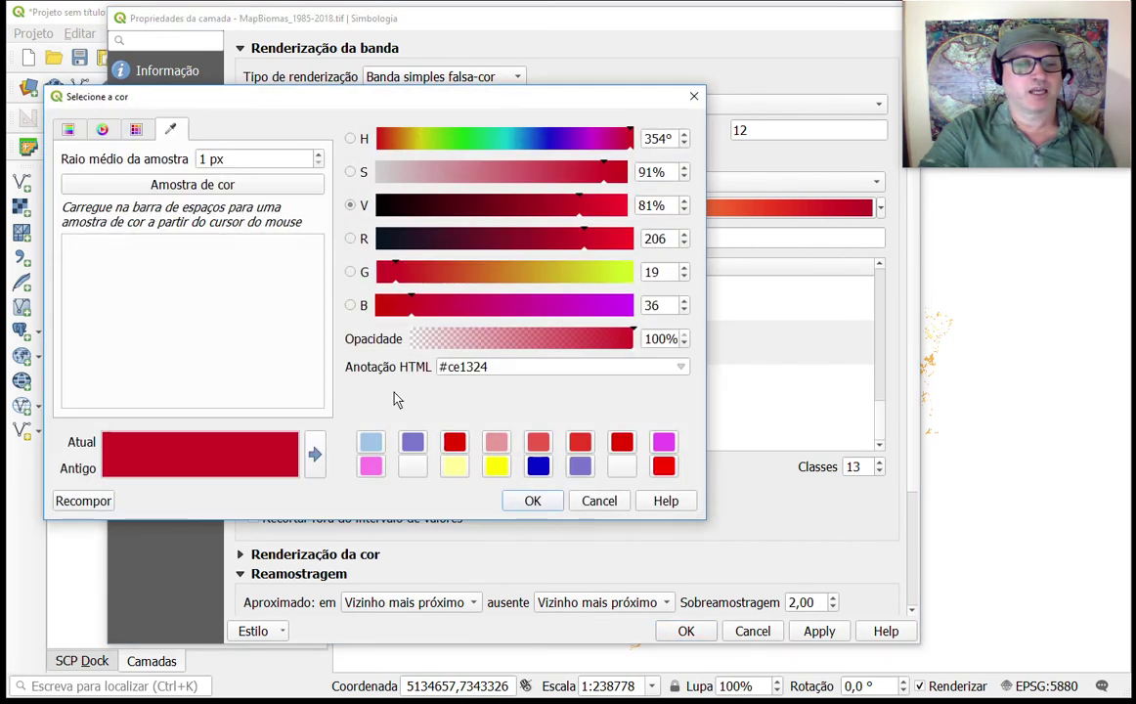
{"action": "left_click", "coordinate": [496, 466]}
{"action": "left_click", "coordinate": [525, 506]}
{"action": "double_click", "coordinate": [354, 391]}
{"action": "left_click", "coordinate": [496, 466]}
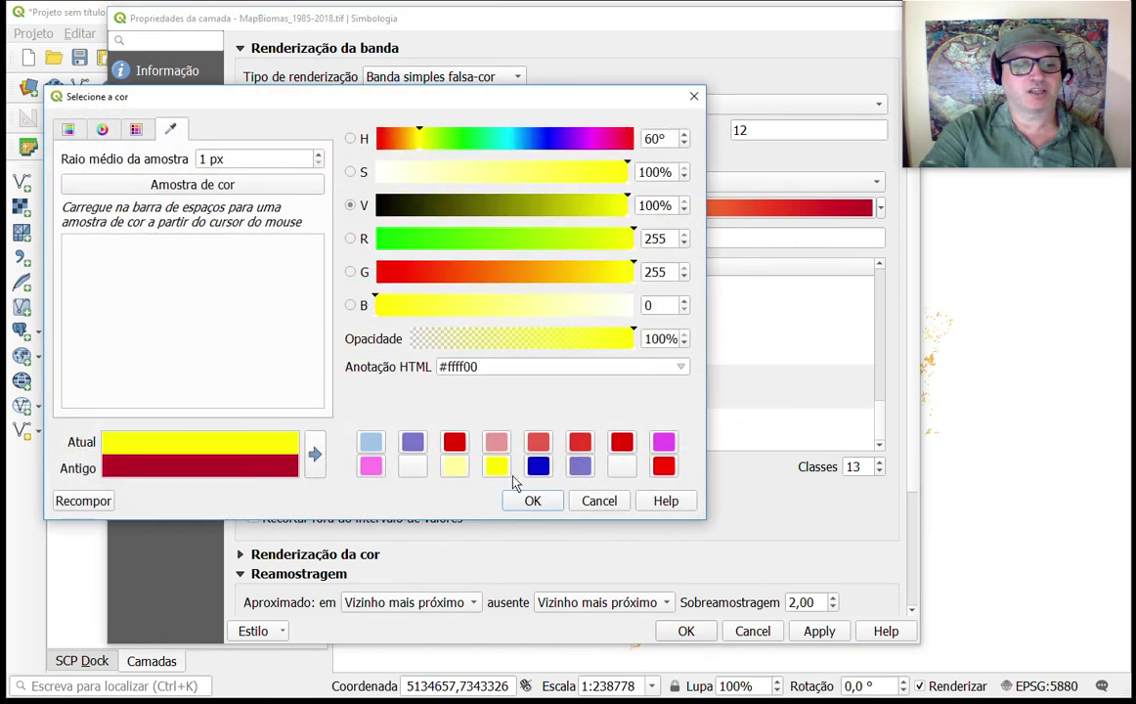
{"action": "left_click", "coordinate": [530, 501]}
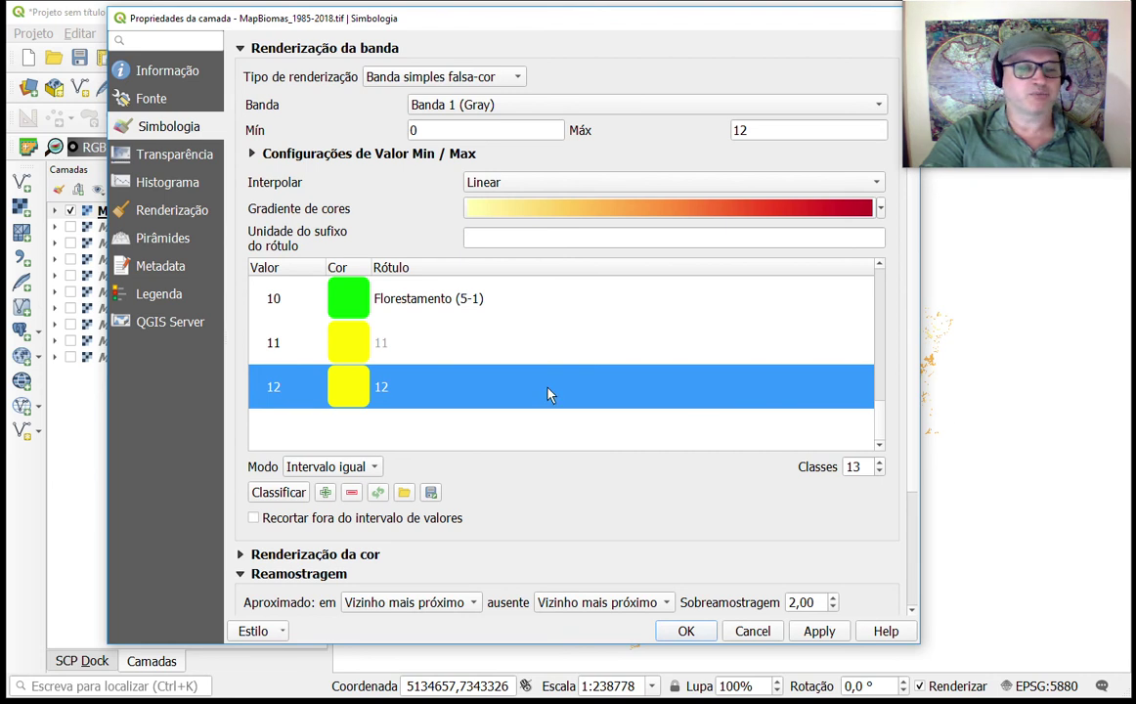
- Apply the class symbology to the MapBiomas_1985-2018.tif layer and close its properties
{"action": "scroll", "coordinate": [549, 395], "scroll_direction": "up", "scroll_amount": 4}
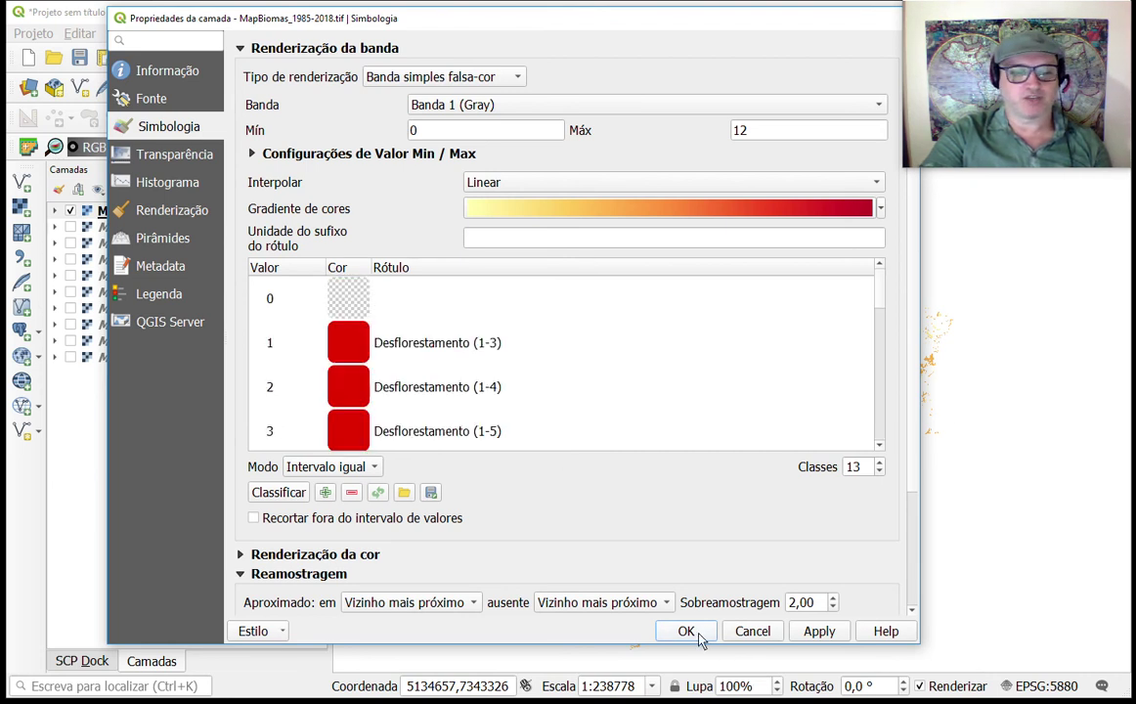
{"action": "left_click", "coordinate": [817, 631]}
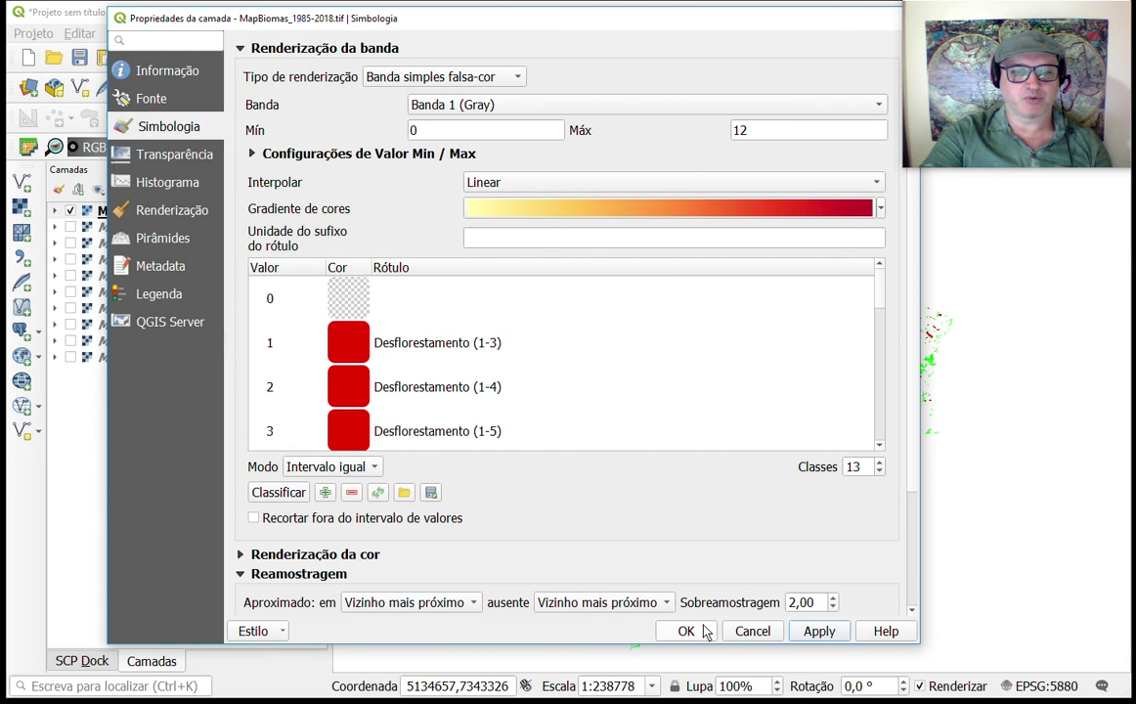
{"action": "left_click", "coordinate": [706, 632]}
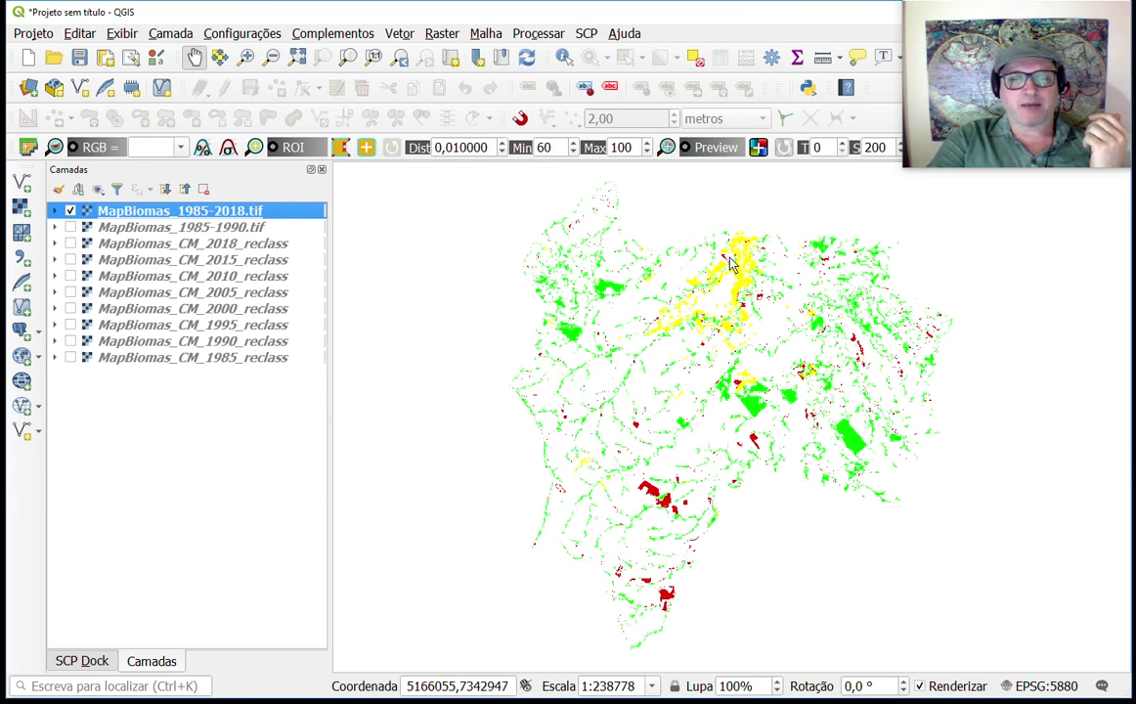
- Examine the spatial distribution of the red, green and yellow change classes on the 1985-2018 map, both in detail and overall
{"action": "scroll", "coordinate": [600, 376], "scroll_direction": "up", "scroll_amount": 3}
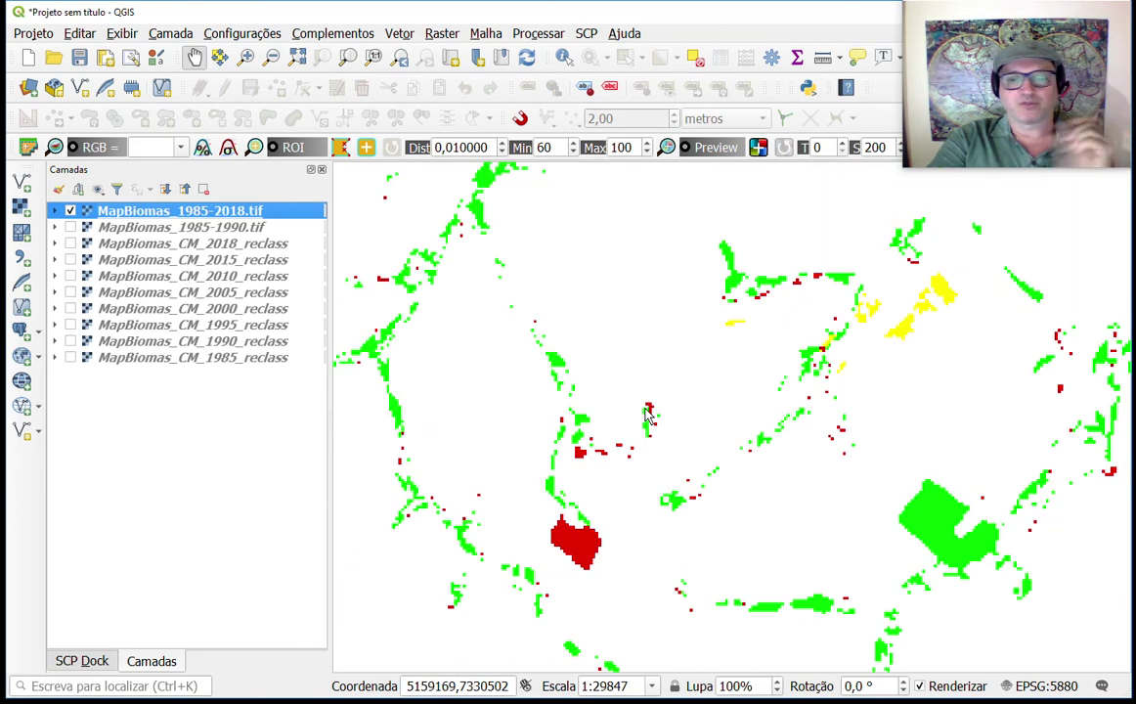
{"action": "scroll", "coordinate": [645, 414], "scroll_direction": "down", "scroll_amount": 2}
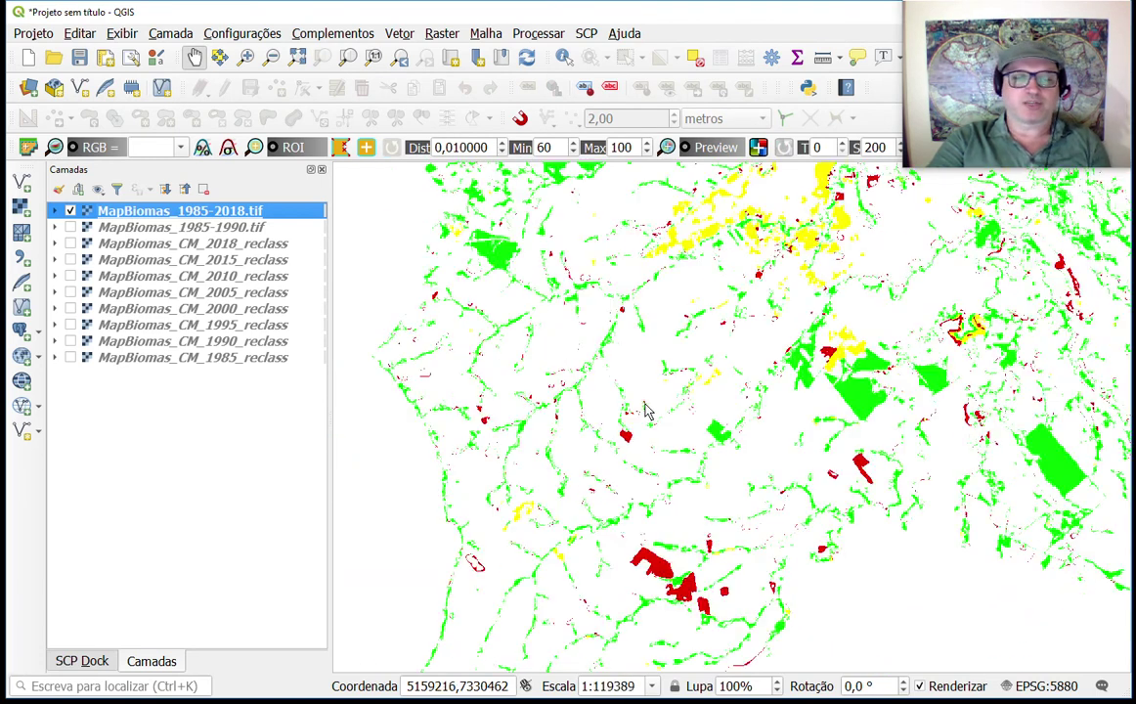
{"action": "scroll", "coordinate": [646, 414], "scroll_direction": "down", "scroll_amount": 1}
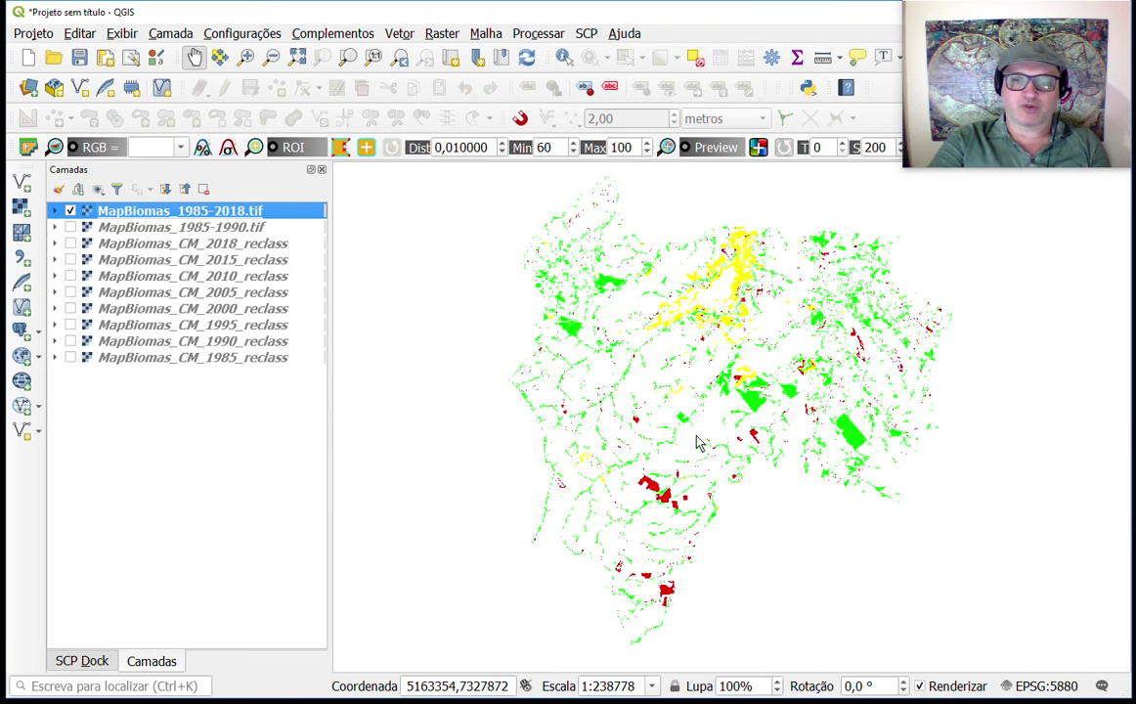
{"action": "scroll", "coordinate": [697, 444], "scroll_direction": "up", "scroll_amount": 1}
{"action": "scroll", "coordinate": [697, 442], "scroll_direction": "down", "scroll_amount": 1}
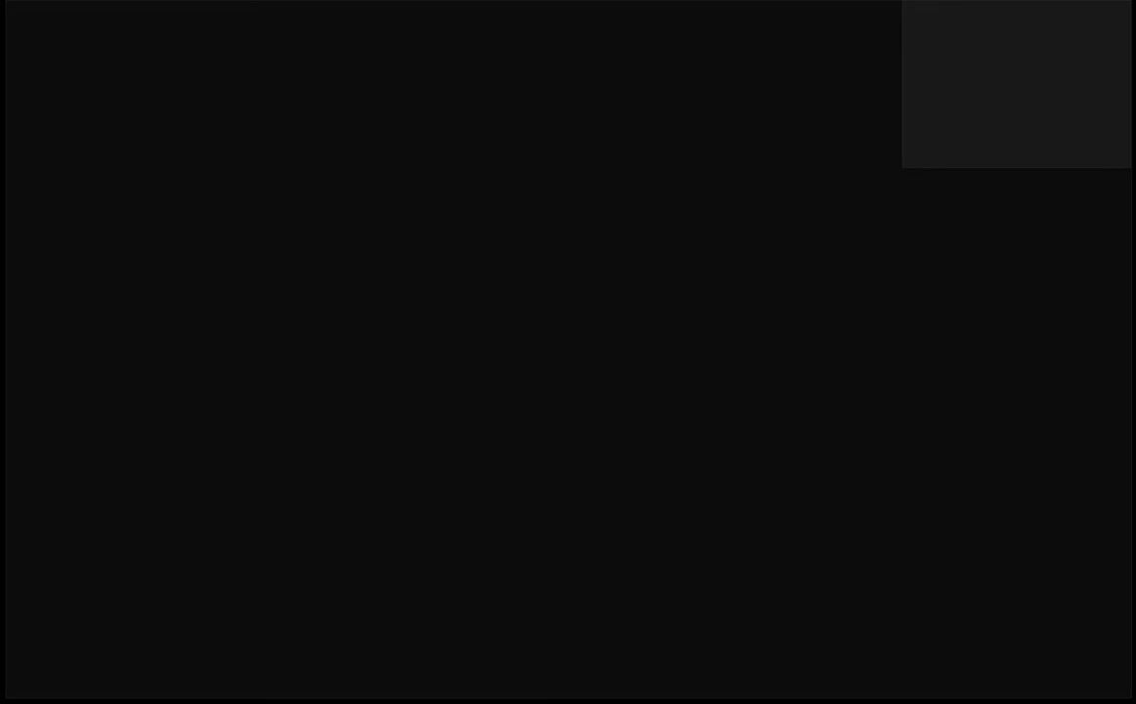
- Switch to the file manager's Imagens folder and open MapBiomas_1985-2018.csv in LibreOffice Calc, accepting the proposed text import options
{"action": "key", "text": "alt+Tab"}
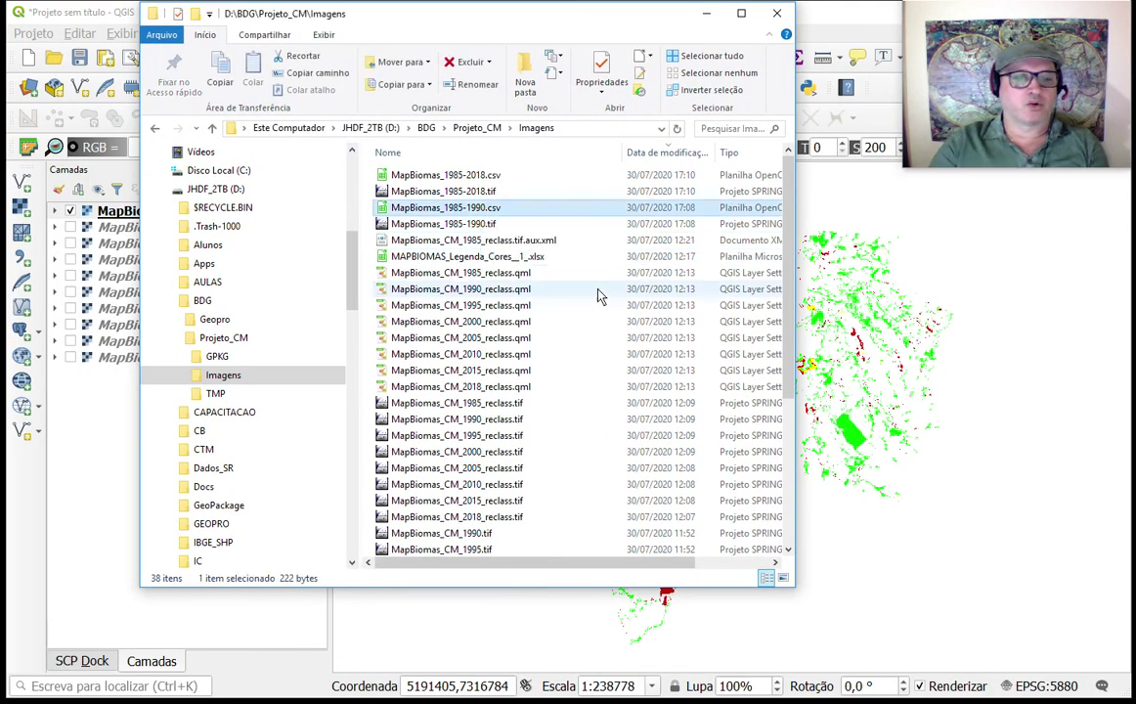
{"action": "key", "text": "Up"}
{"action": "key", "text": "Up"}
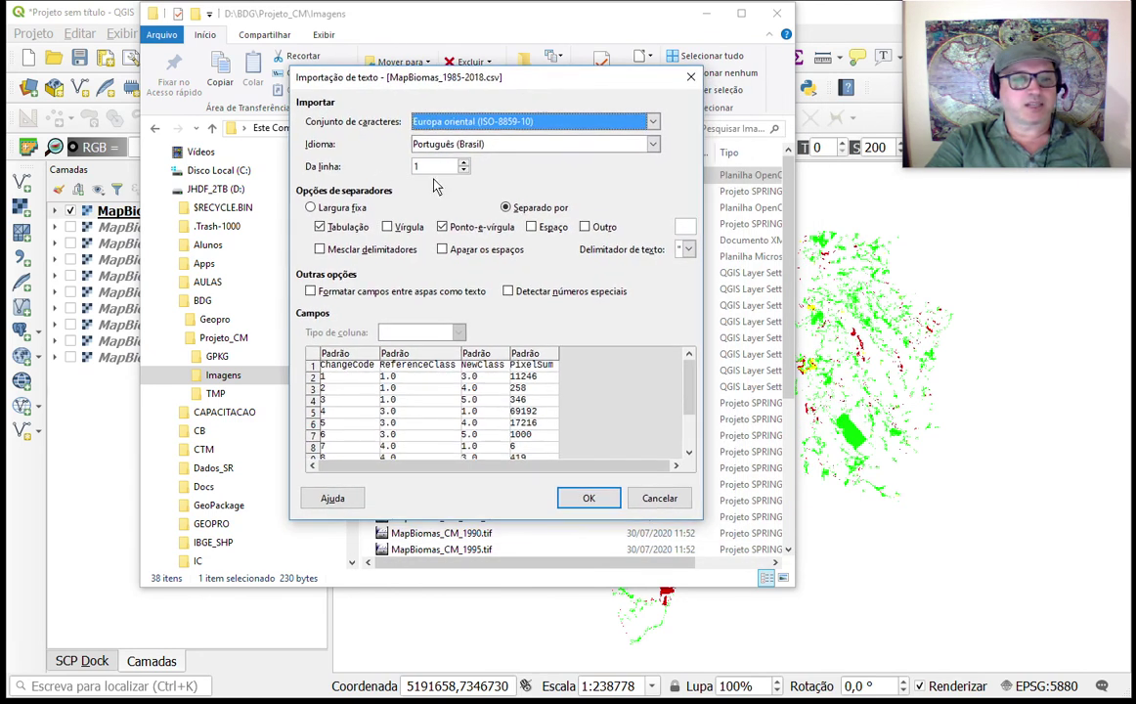
{"action": "left_click", "coordinate": [590, 499]}
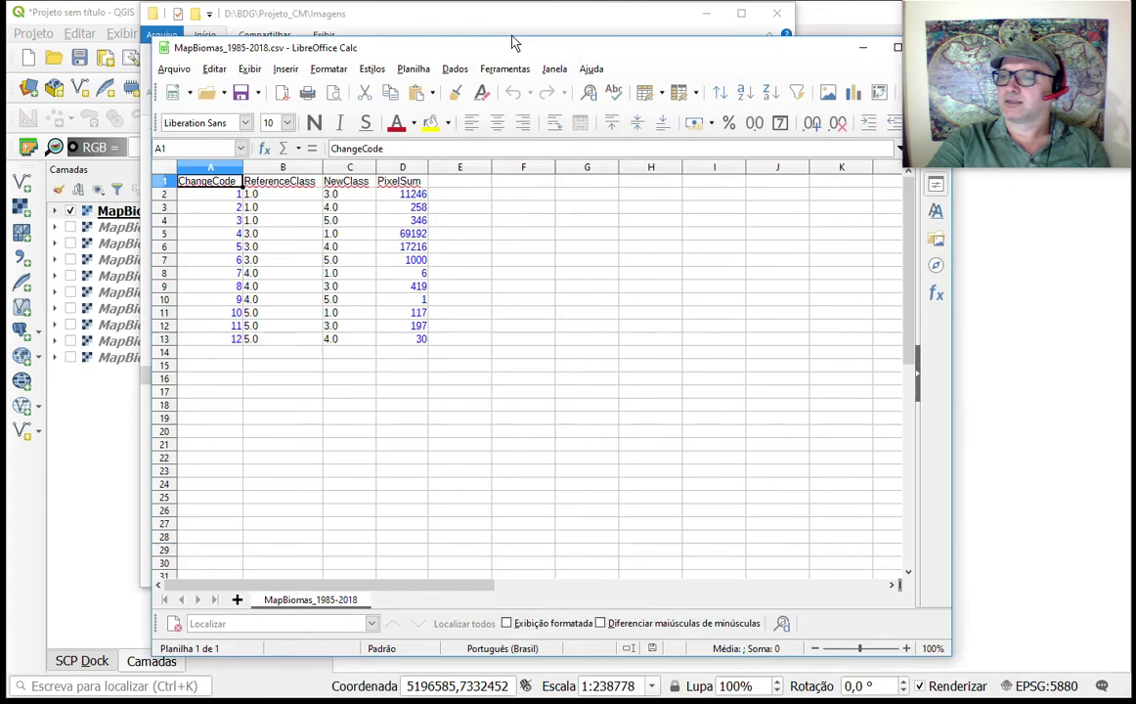
{"action": "left_click_drag", "start_coordinate": [509, 39], "coordinate": [470, 36]}
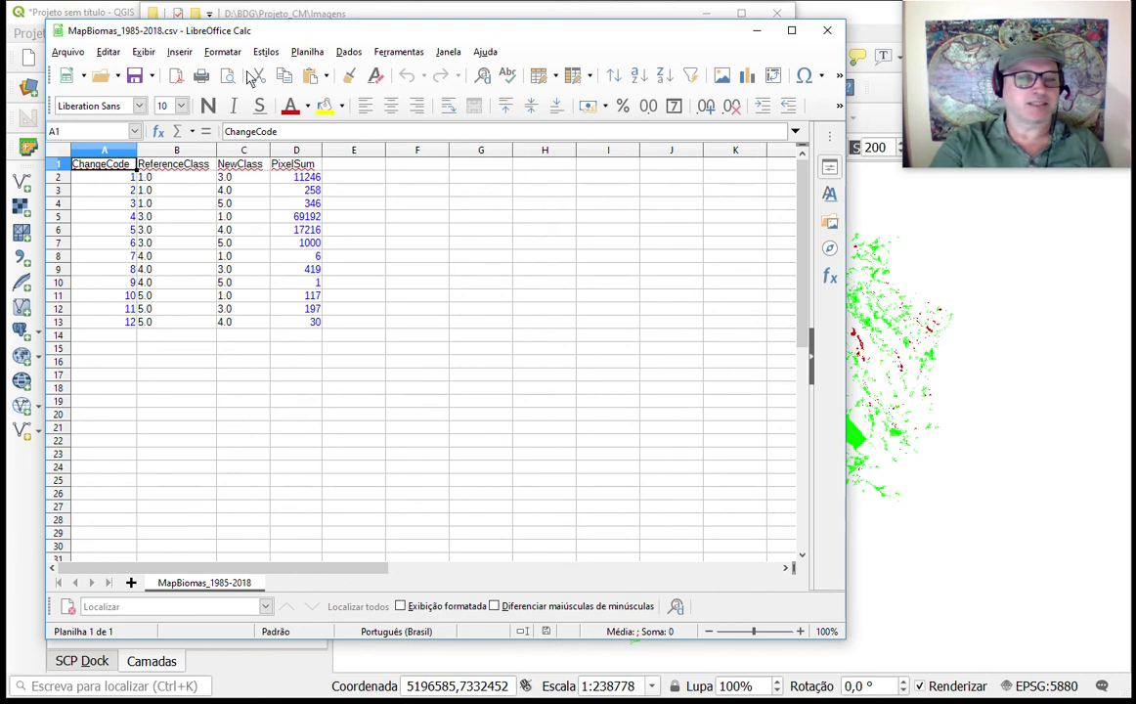
- Examine the reference class, new class and pixel sum of the change codes in the table, starting with the first record
{"action": "left_click", "coordinate": [338, 167]}
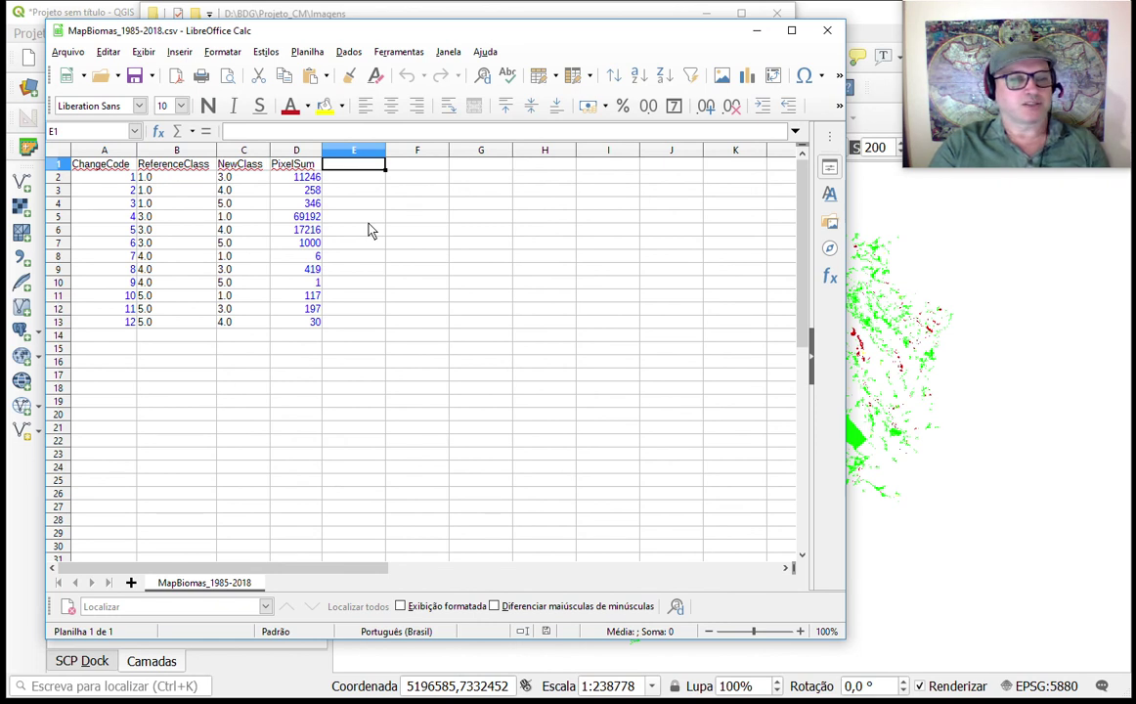
{"action": "key", "text": "Left"}
{"action": "key", "text": "Down"}
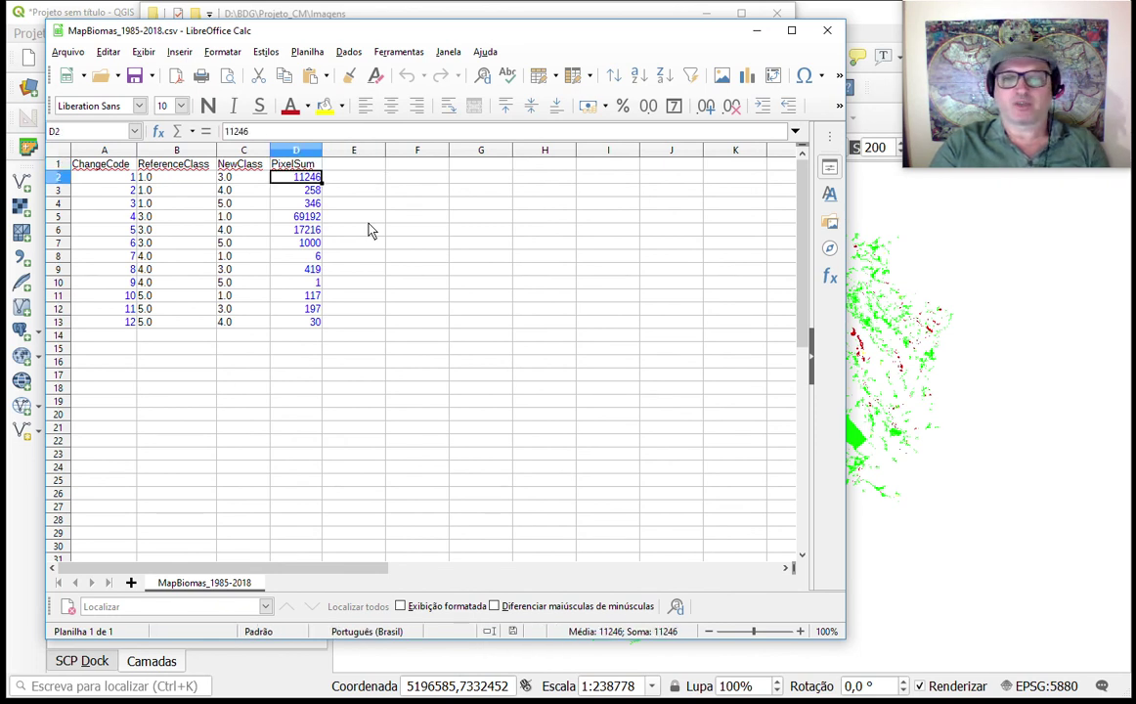
{"action": "key", "text": "Right"}
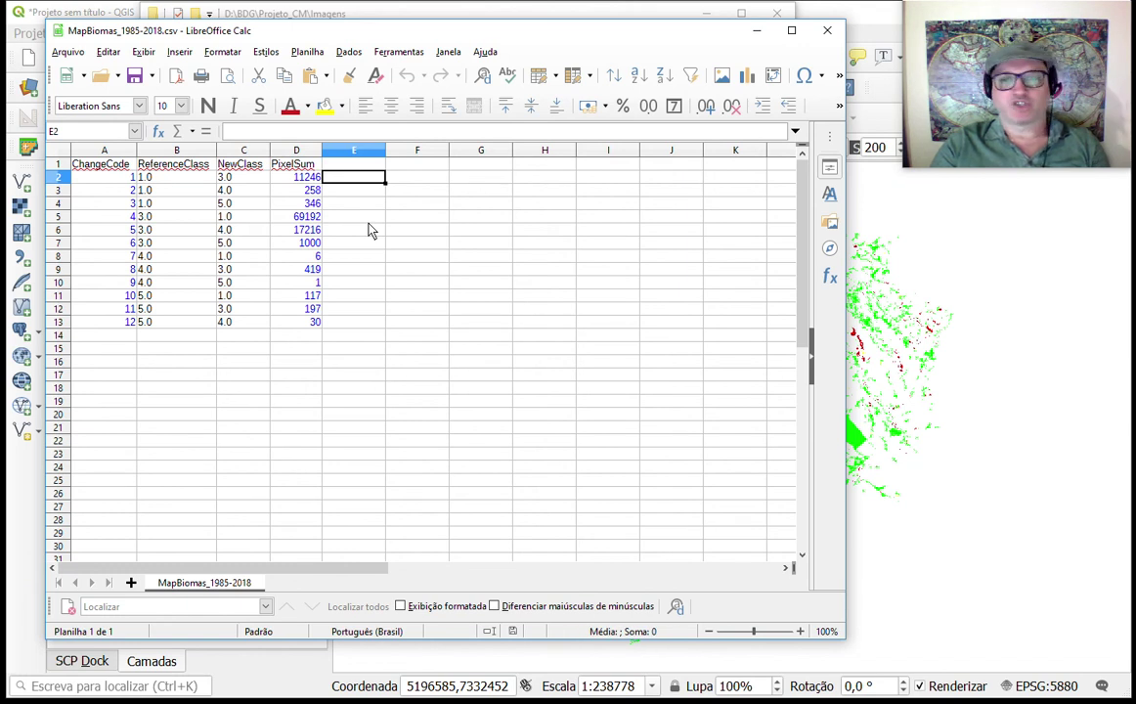
{"action": "key", "text": "Left"}
{"action": "key", "text": "Left"}
{"action": "key", "text": "Left"}
{"action": "key", "text": "Left"}
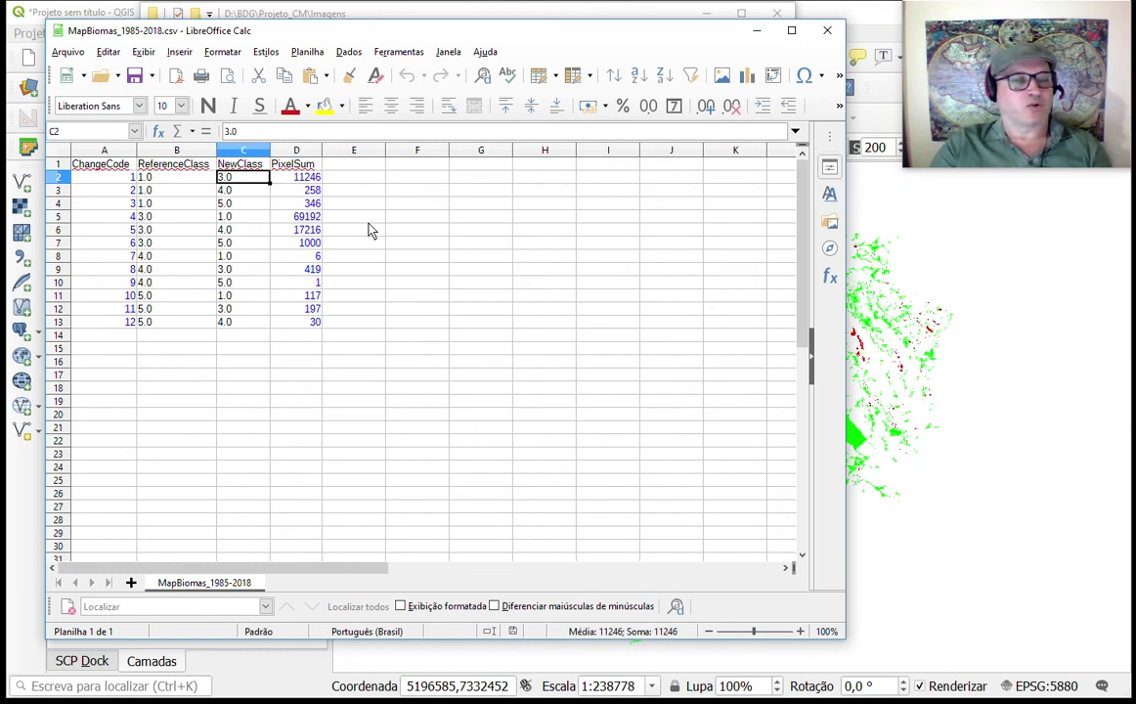
{"action": "key", "text": "Right"}
{"action": "key", "text": "Right"}
{"action": "key", "text": "Right"}
{"action": "key", "text": "Down"}
{"action": "key", "text": "Down"}
{"action": "key", "text": "Down"}
{"action": "key", "text": "Down"}
{"action": "key", "text": "Down"}
{"action": "key", "text": "Up"}
{"action": "key", "text": "Up"}
{"action": "key", "text": "Up"}
{"action": "key", "text": "Up"}
{"action": "key", "text": "Up"}
{"action": "key", "text": "Right"}
{"action": "key", "text": "Left"}
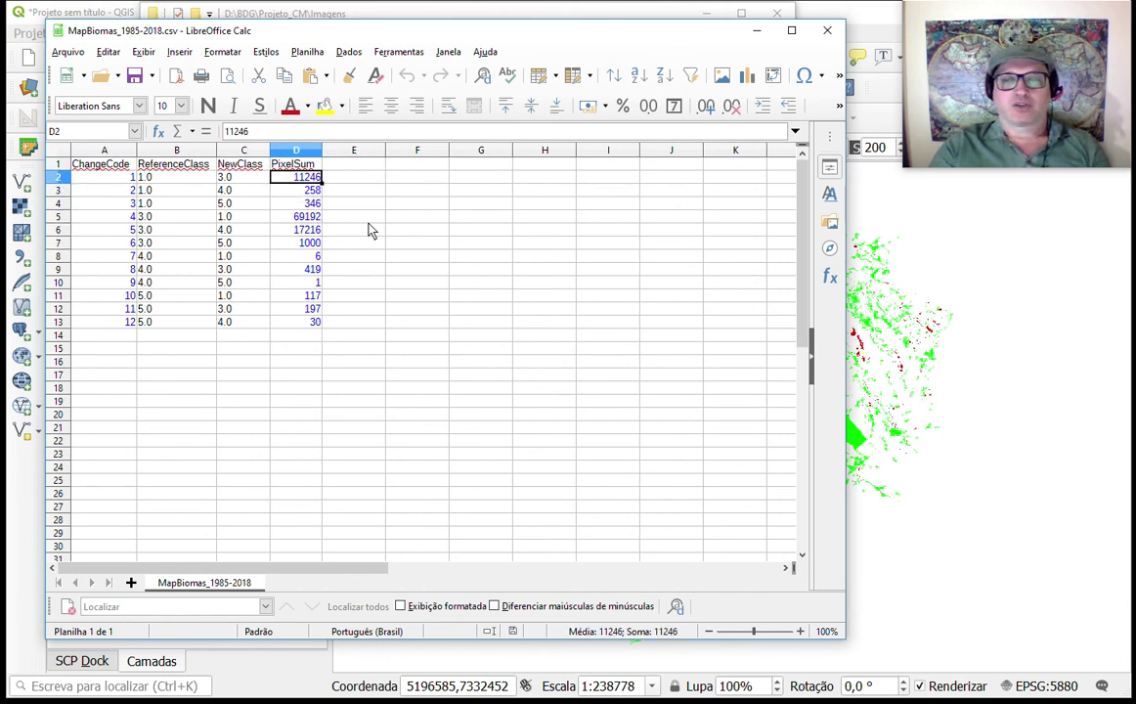
- Enter the pixel dimensions 30x30 as a note in cell E17, below the table
{"action": "key", "text": "Right"}
{"action": "key", "text": "Down"}
{"action": "key", "text": "Down"}
{"action": "key", "text": "Down"}
{"action": "key", "text": "Down"}
{"action": "key", "text": "Down"}
{"action": "key", "text": "Down"}
{"action": "key", "text": "Down"}
{"action": "key", "text": "Down"}
{"action": "key", "text": "Down"}
{"action": "key", "text": "Down"}
{"action": "key", "text": "Down"}
{"action": "key", "text": "Down"}
{"action": "key", "text": "Down"}
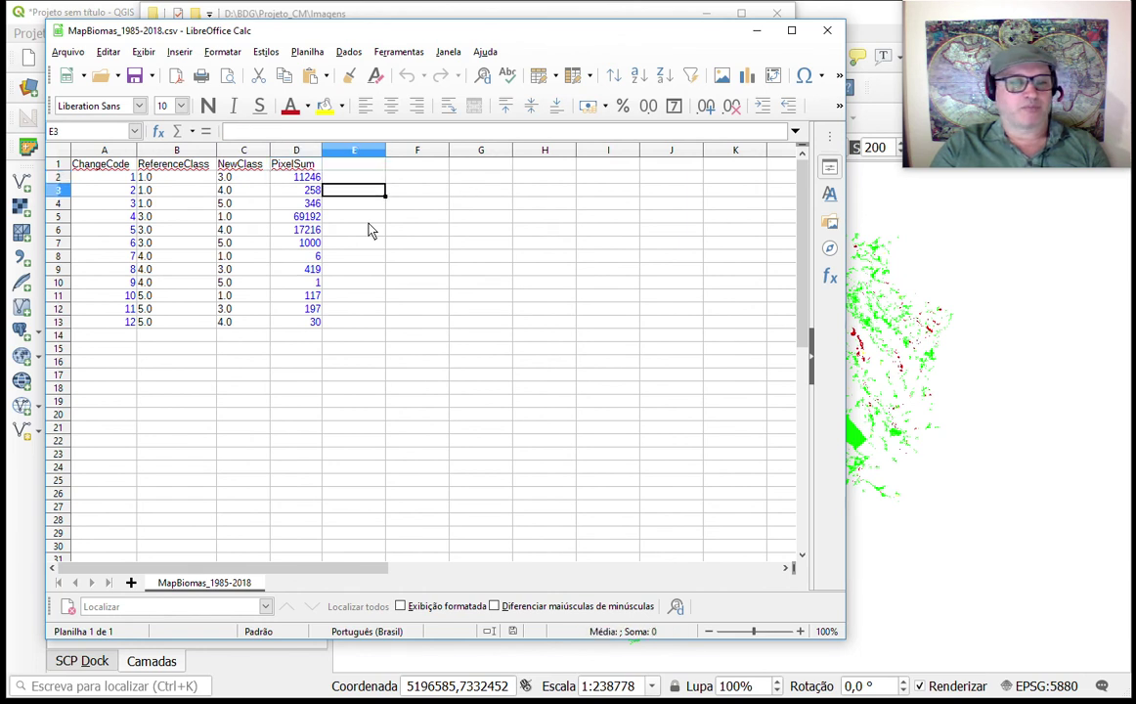
{"action": "key", "text": "Down"}
{"action": "key", "text": "Down"}
{"action": "type", "text": "30x30"}
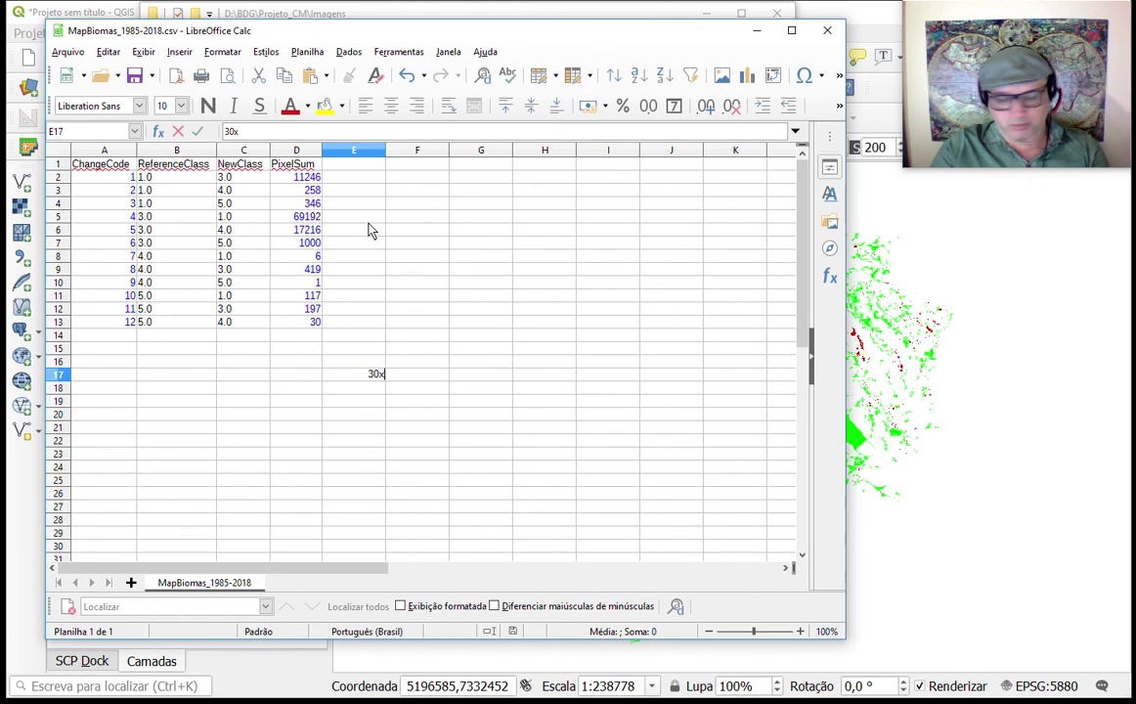
{"action": "key", "text": "Return"}
{"action": "key", "text": "Up"}
{"action": "key", "text": "Up"}
{"action": "key", "text": "Up"}
{"action": "key", "text": "Up"}
{"action": "key", "text": "Up"}
{"action": "key", "text": "Up"}
{"action": "key", "text": "Up"}
{"action": "key", "text": "Up"}
{"action": "key", "text": "Up"}
{"action": "key", "text": "Up"}
{"action": "key", "text": "Up"}
{"action": "key", "text": "Up"}
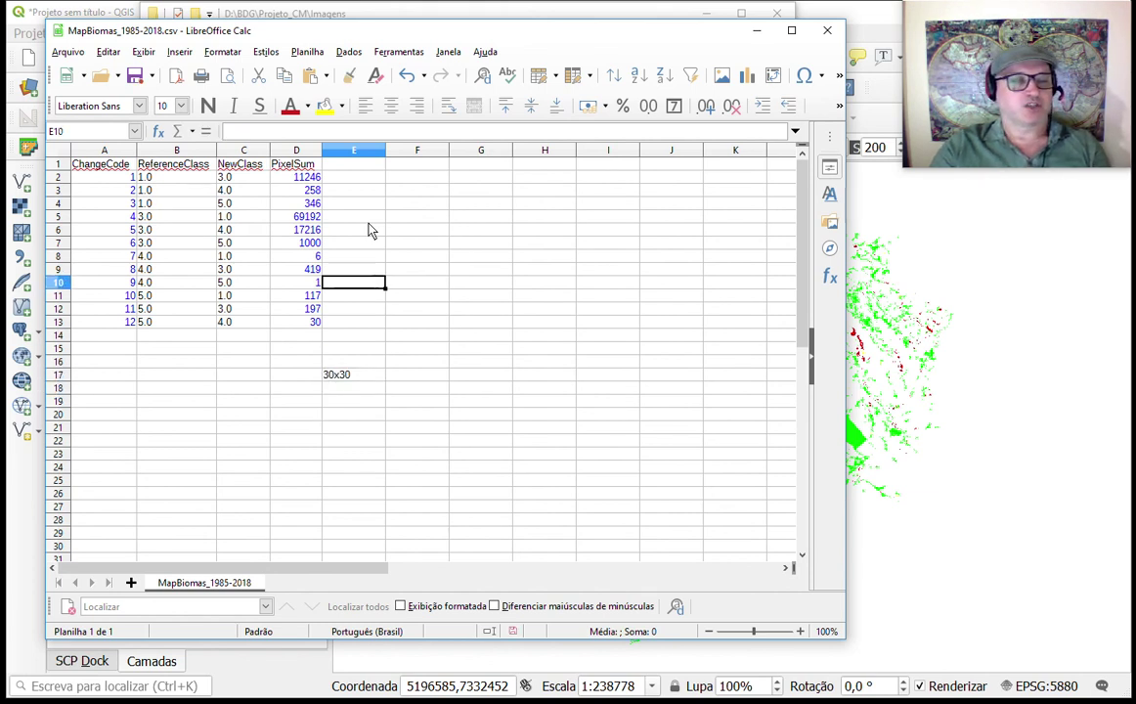
{"action": "key", "text": "Up"}
{"action": "key", "text": "Up"}
{"action": "key", "text": "Up"}
{"action": "key", "text": "Up"}
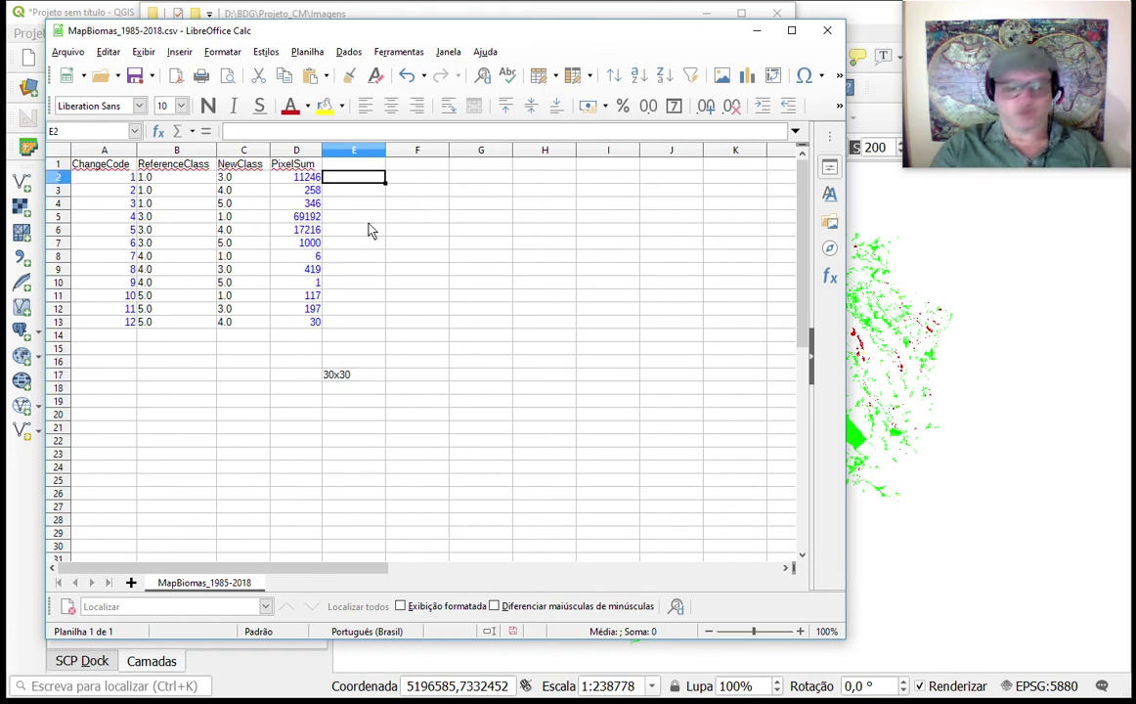
{"action": "type", "text": "900"}
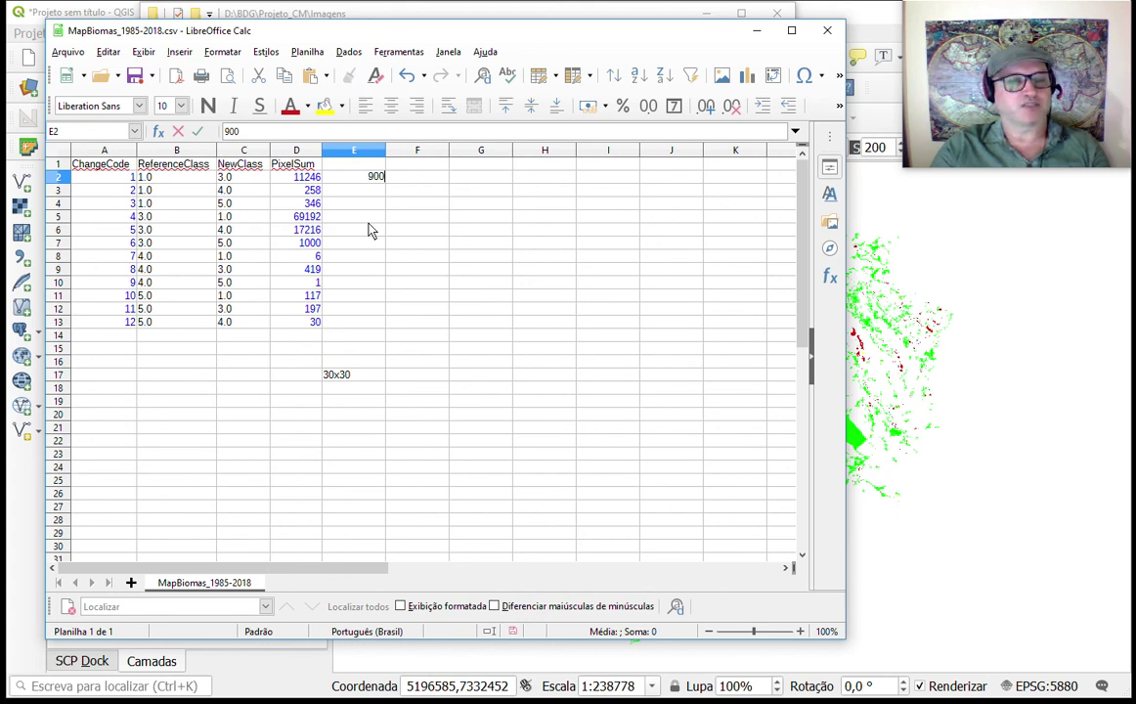
{"action": "key", "text": "BackSpace"}
{"action": "key", "text": "BackSpace"}
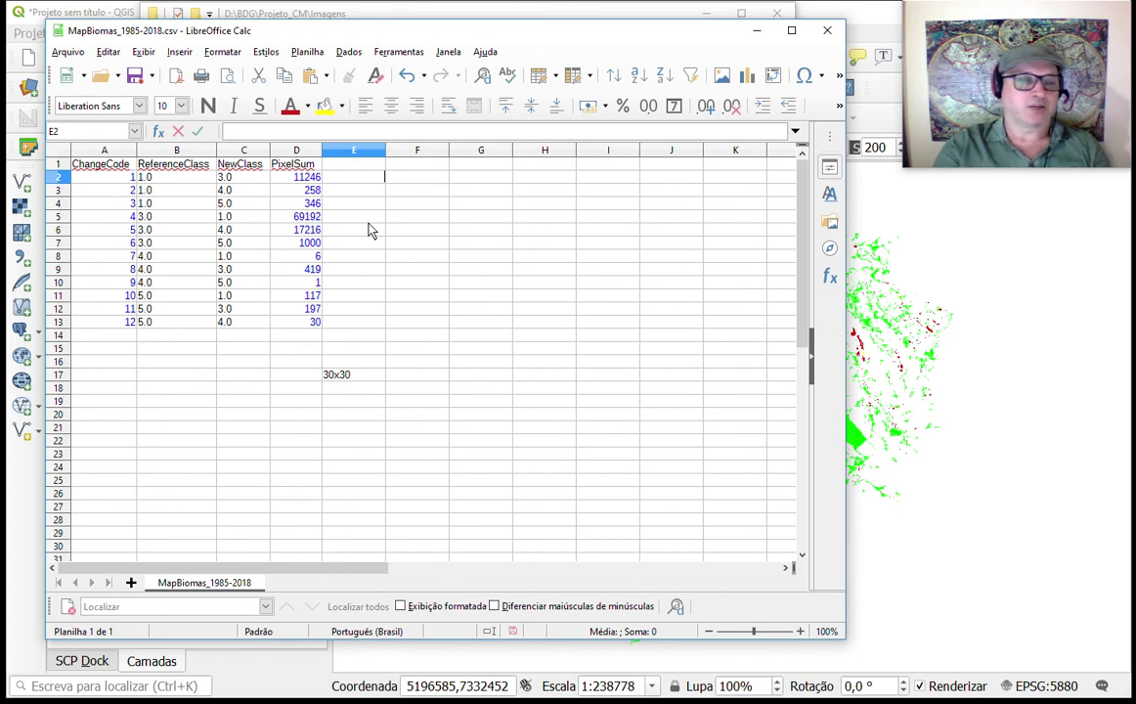
{"action": "left_click", "coordinate": [284, 175]}
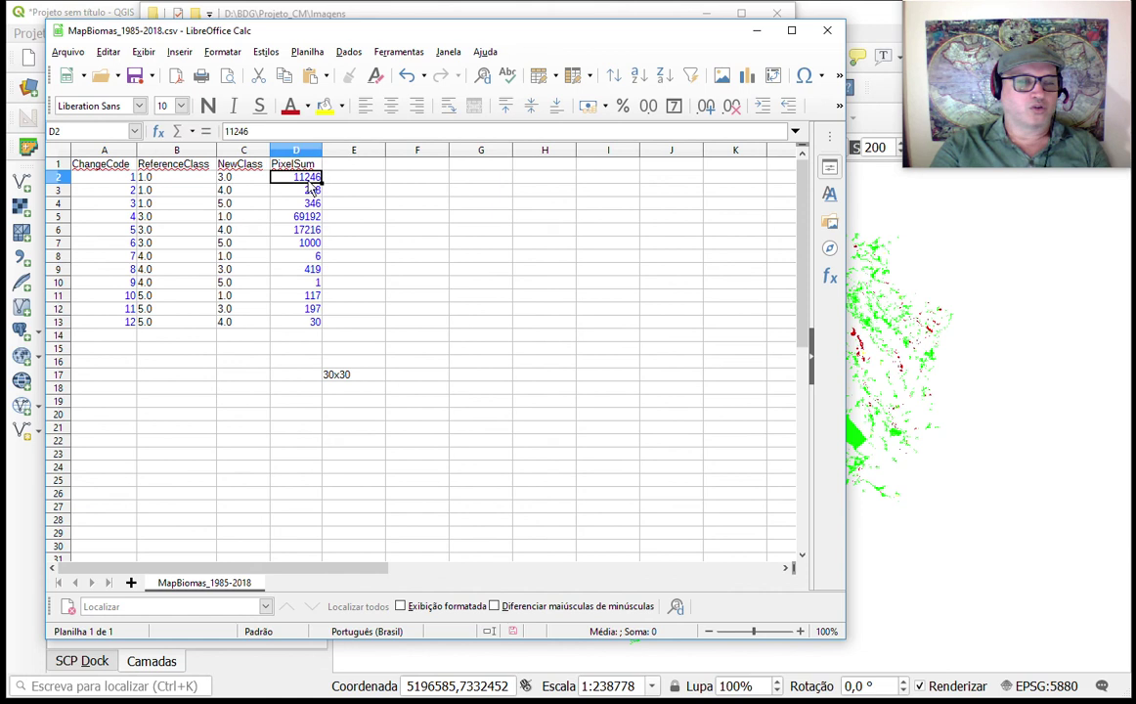
- Calculate the area in square metres with =D2*900 in E2 and fill the formula through E13
{"action": "left_click", "coordinate": [356, 180]}
{"action": "type", "text": "="}
{"action": "key", "text": "Left"}
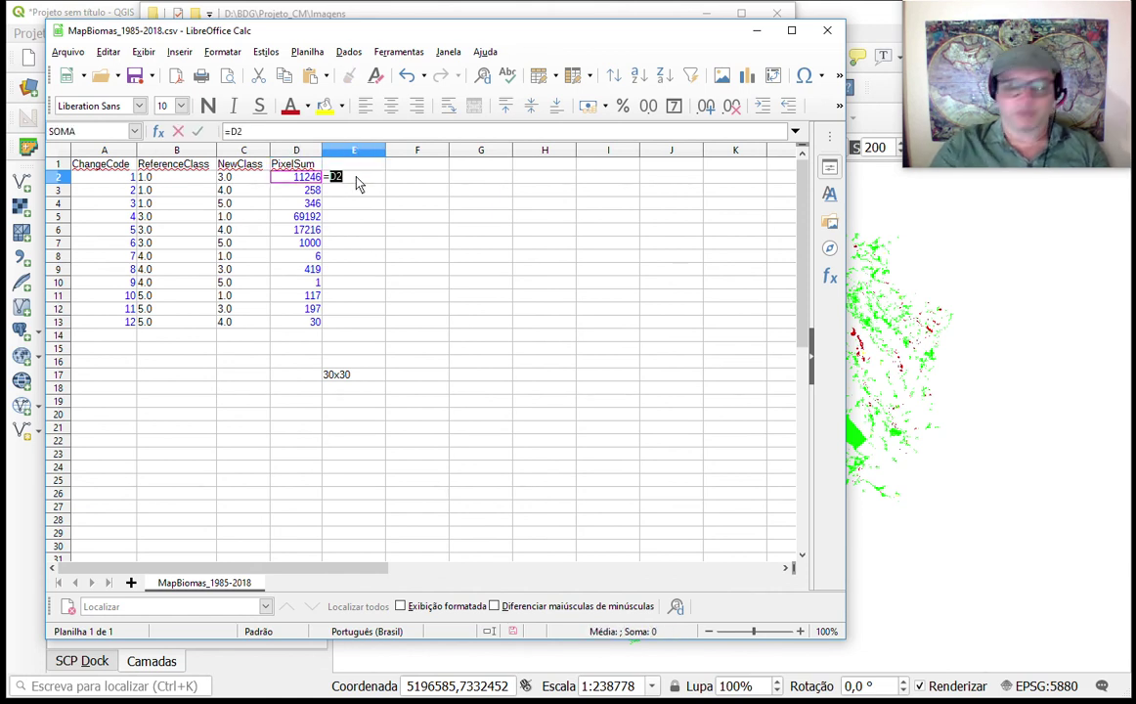
{"action": "type", "text": "*900"}
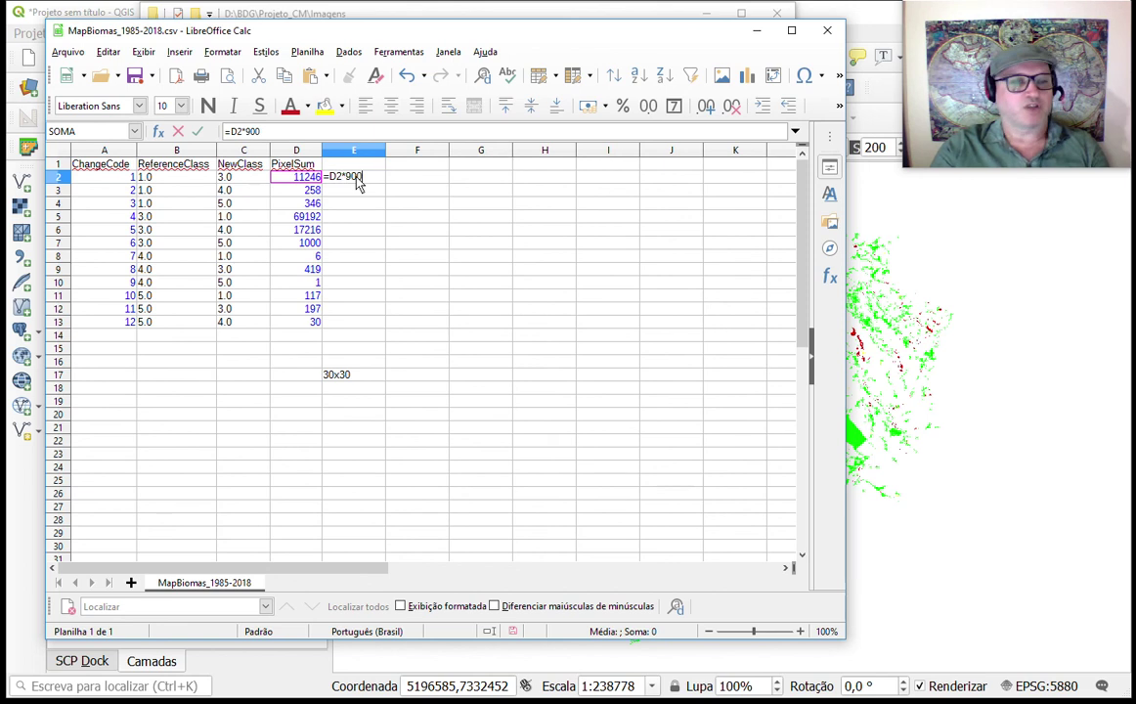
{"action": "key", "text": "Return"}
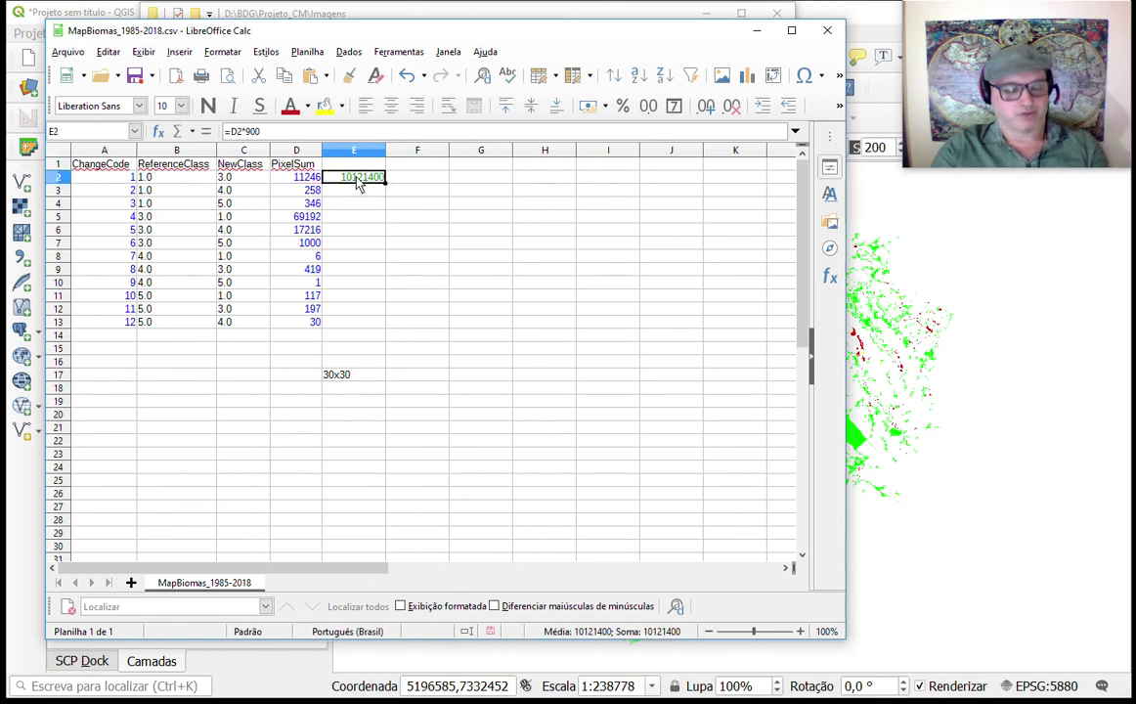
{"action": "left_click_drag", "start_coordinate": [384, 184], "coordinate": [377, 330]}
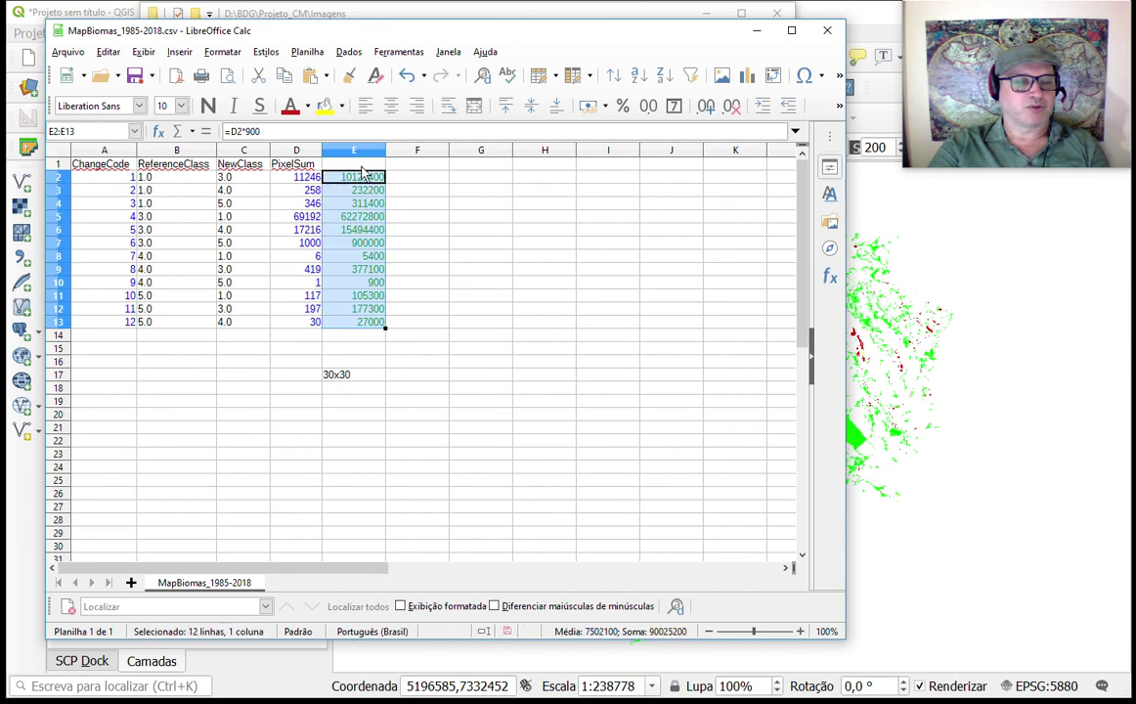
- Add the column headings M2 in E1 and Hectare in F1
{"action": "left_click", "coordinate": [338, 163]}
{"action": "type", "text": "M2"}
{"action": "key", "text": "Return"}
{"action": "key", "text": "Up"}
{"action": "key", "text": "Right"}
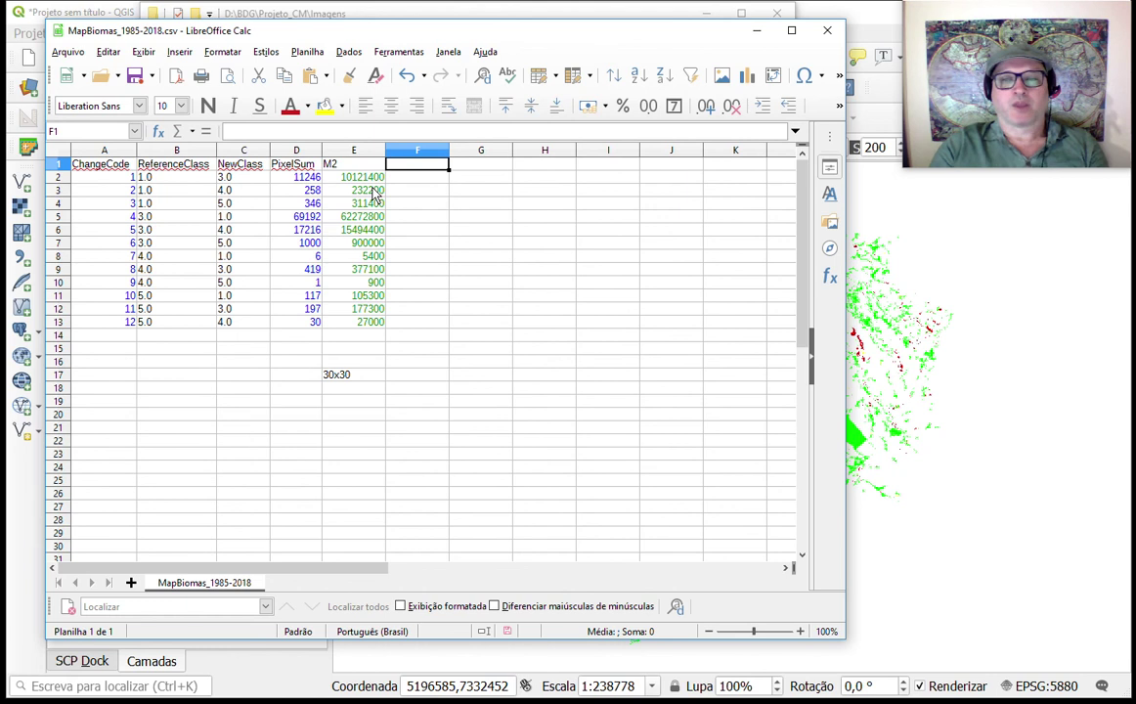
{"action": "type", "text": "Hectare"}
{"action": "key", "text": "Return"}
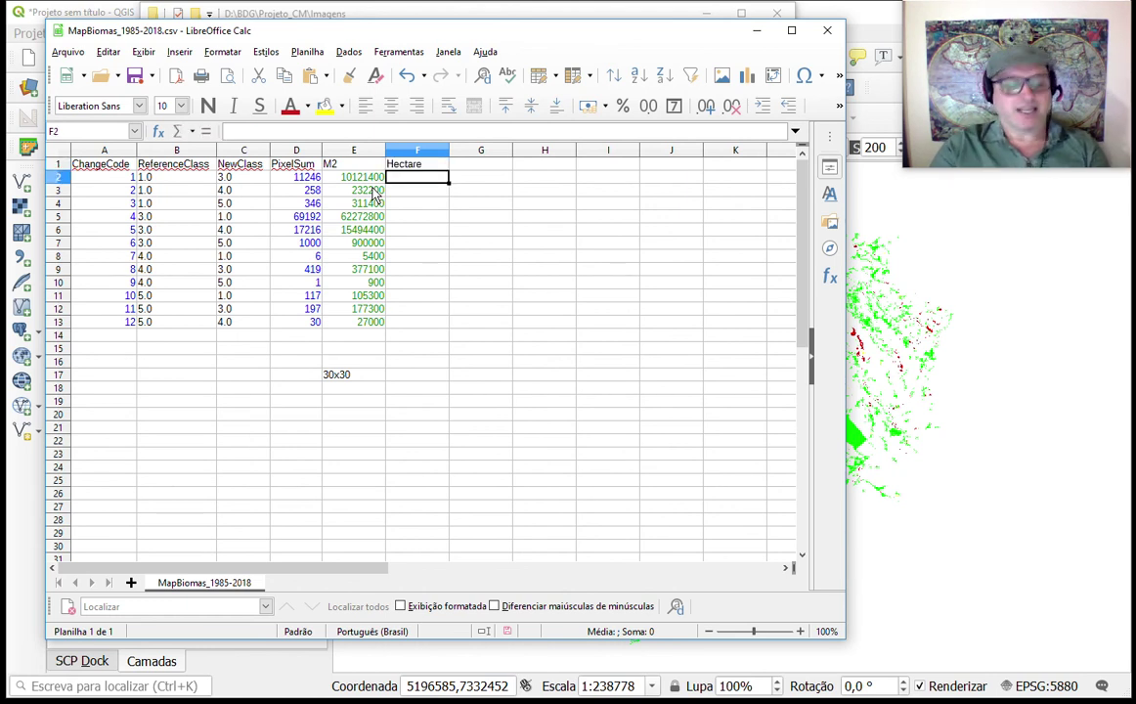
- Calculate the area in hectares with =E2/10000 in F2 and fill the formula through F13
{"action": "type", "text": "="}
{"action": "key", "text": "Left"}
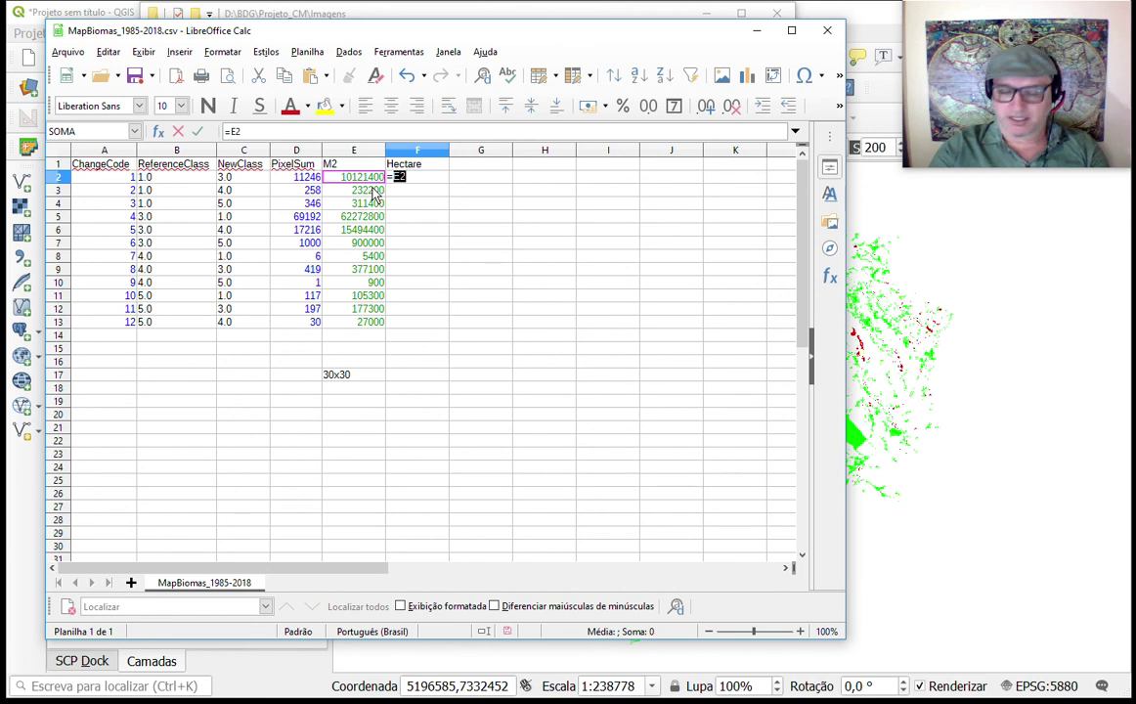
{"action": "type", "text": "/100"}
{"action": "key", "text": "Return"}
{"action": "key", "text": "Up"}
{"action": "left_click_drag", "start_coordinate": [448, 183], "coordinate": [423, 334]}
- Delete the 30x30 note from cell E17
{"action": "left_click", "coordinate": [371, 376]}
{"action": "key", "text": "Delete"}
- Add the column heading Km2 in G1, next to the Hectare column
{"action": "key", "text": "Up"}
{"action": "key", "text": "Up"}
{"action": "key", "text": "Up"}
{"action": "key", "text": "Up"}
{"action": "key", "text": "Up"}
{"action": "key", "text": "Up"}
{"action": "key", "text": "Up"}
{"action": "key", "text": "Up"}
{"action": "key", "text": "Up"}
{"action": "key", "text": "Up"}
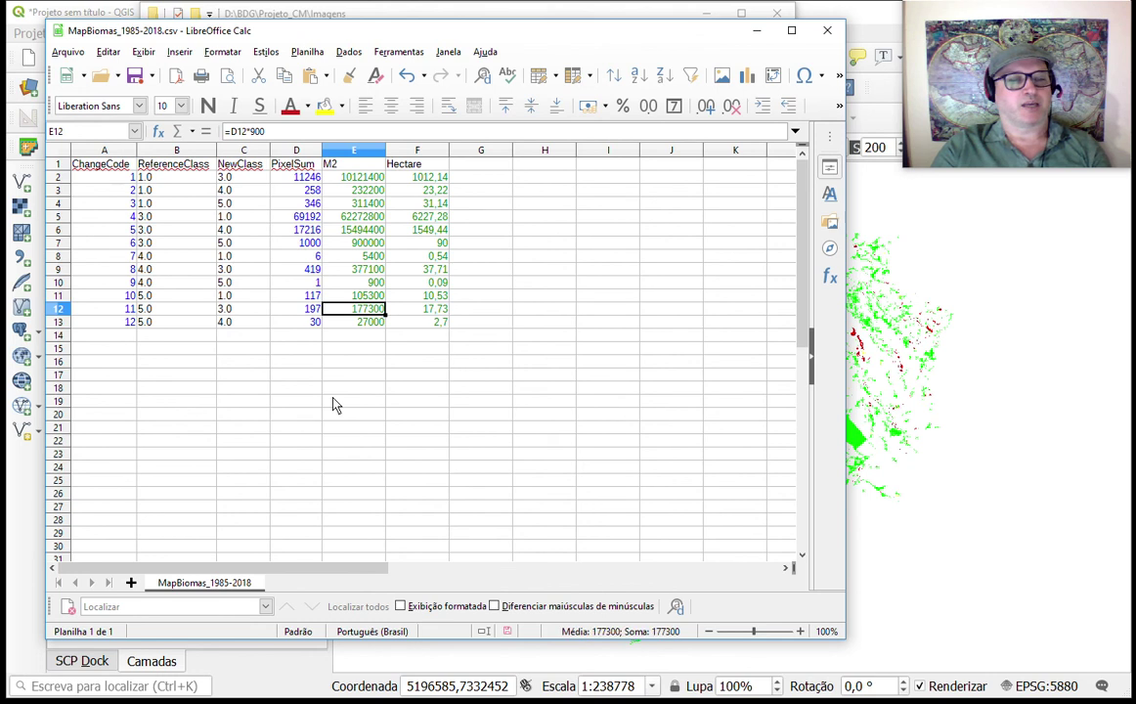
{"action": "key", "text": "Up"}
{"action": "key", "text": "Up"}
{"action": "key", "text": "Up"}
{"action": "key", "text": "Up"}
{"action": "key", "text": "Up"}
{"action": "key", "text": "Up"}
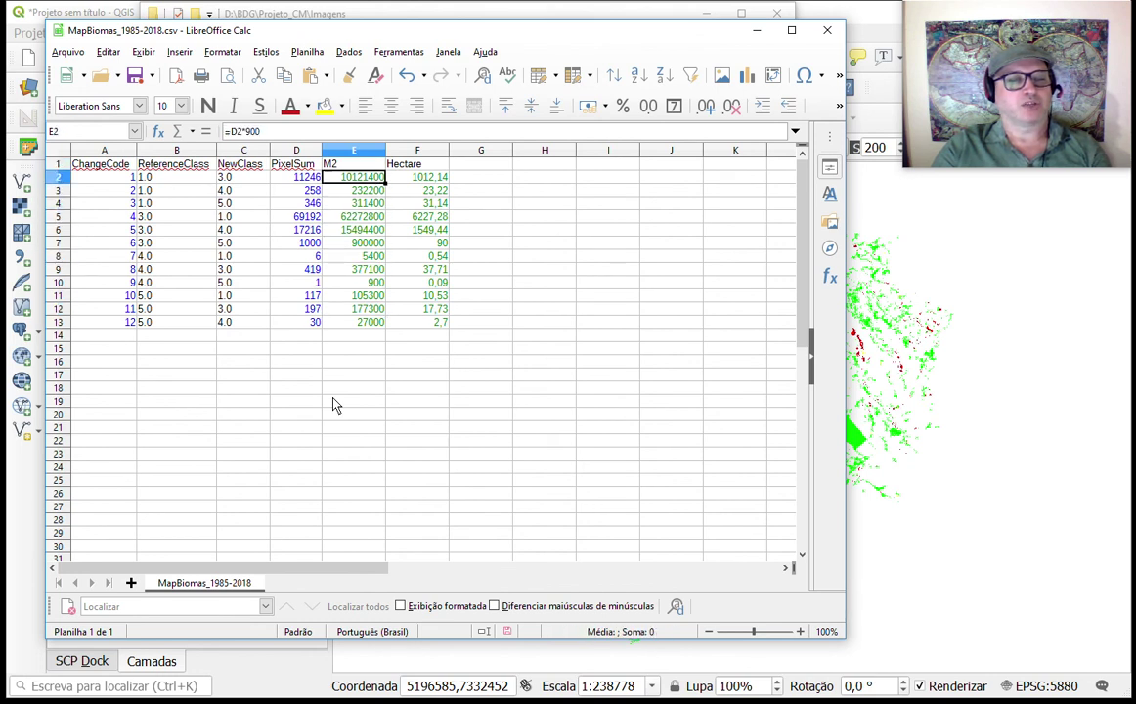
{"action": "key", "text": "Down"}
{"action": "key", "text": "Right"}
{"action": "key", "text": "Right"}
{"action": "key", "text": "Up"}
{"action": "type", "text": "H"}
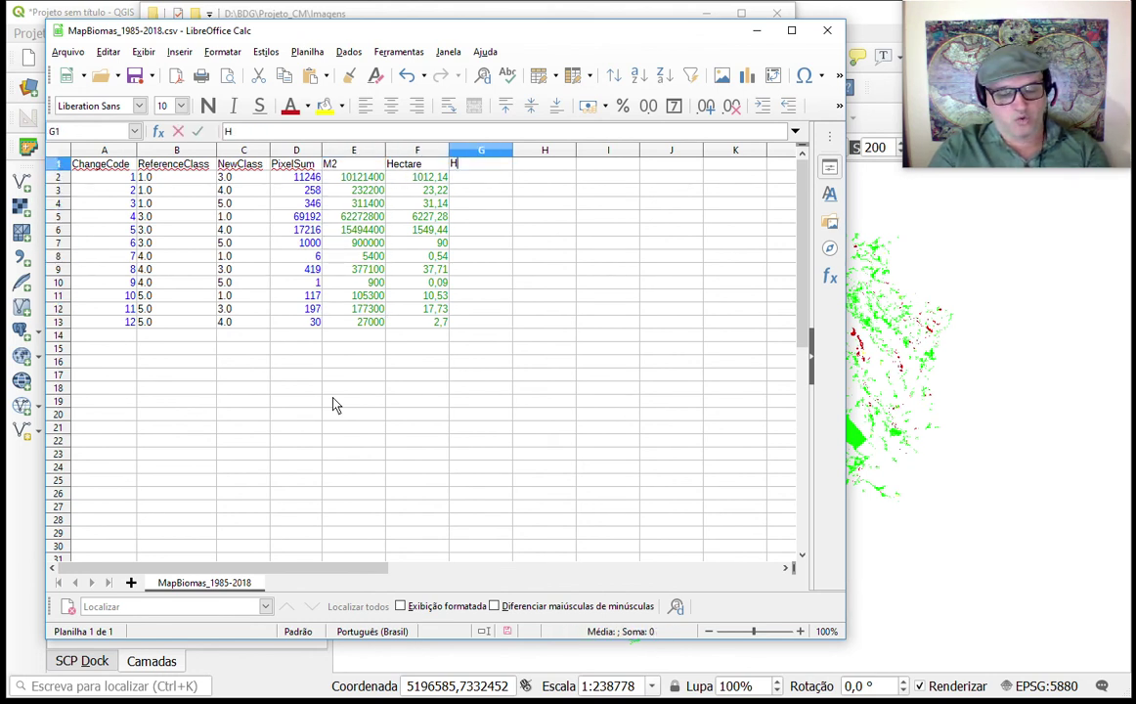
{"action": "type", "text": "Km2"}
{"action": "key", "text": "Return"}
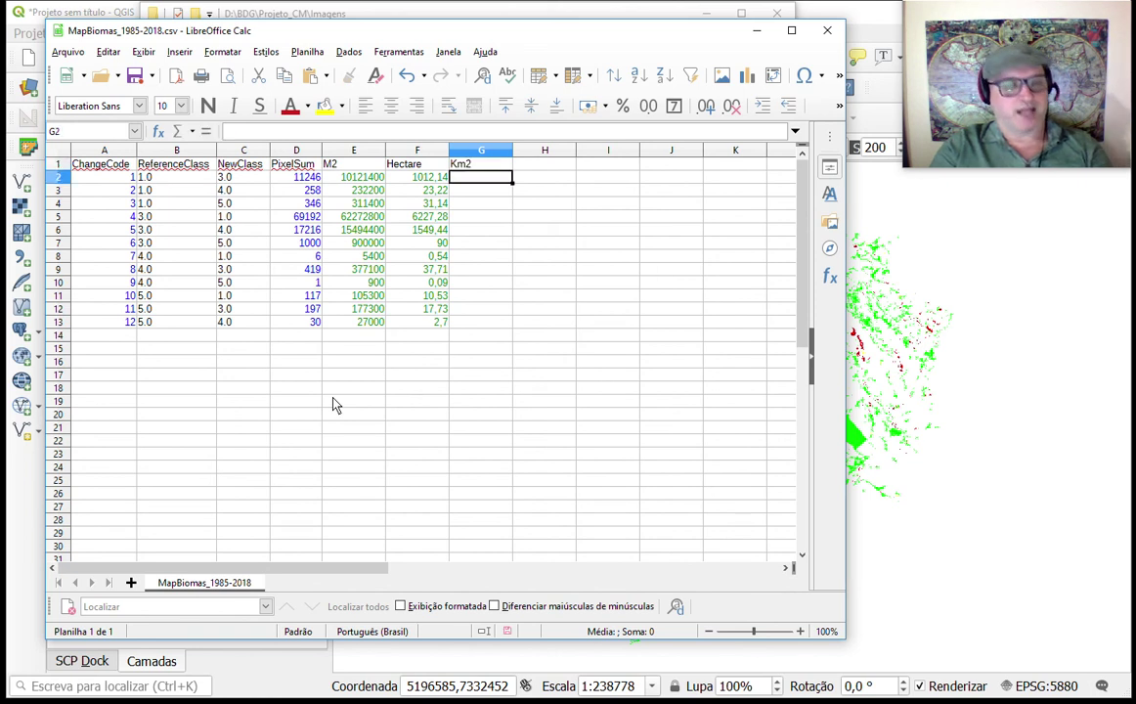
- Calculate the area in square kilometres with =E2/1000000 in G2 and fill the formula through G13
{"action": "type", "text": "="}
{"action": "key", "text": "Left"}
{"action": "key", "text": "Left"}
{"action": "key", "text": "Left"}
{"action": "key", "text": "Right"}
{"action": "type", "text": "/"}
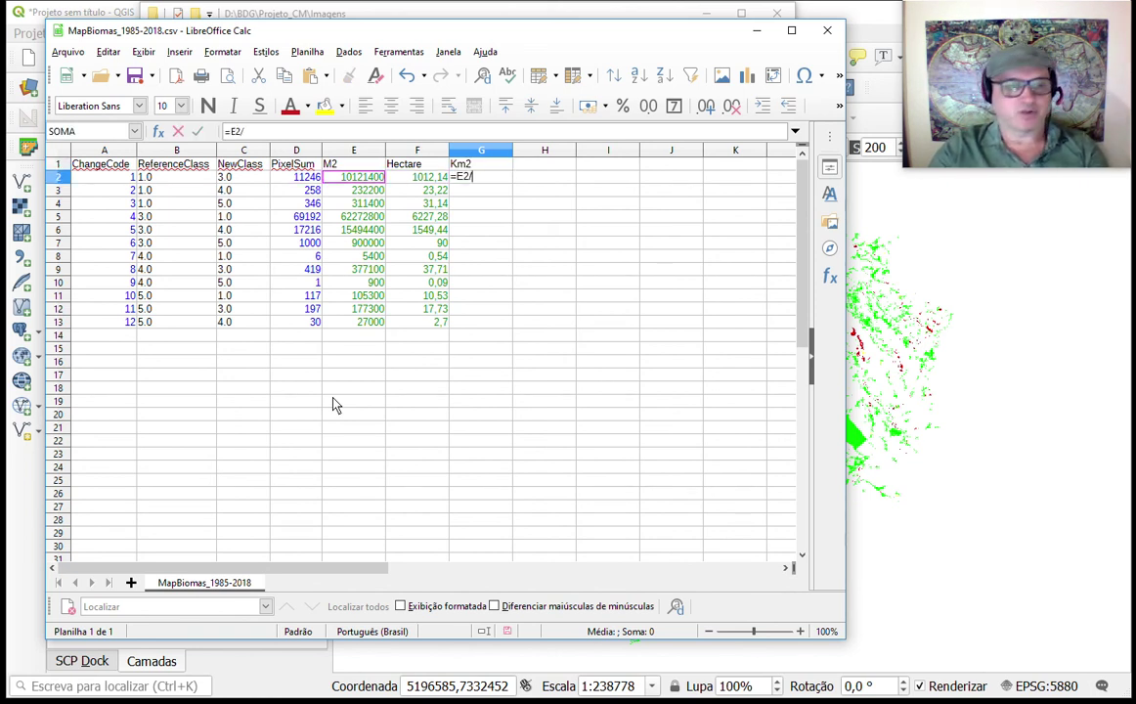
{"action": "type", "text": "1000000"}
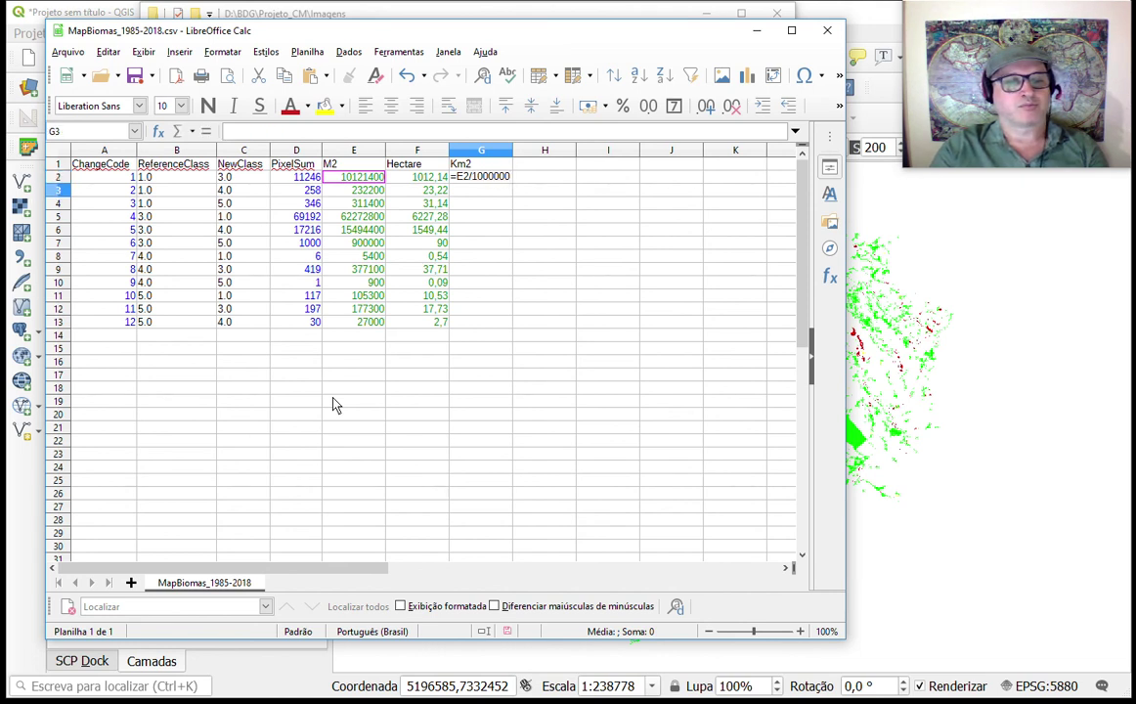
{"action": "key", "text": "Return"}
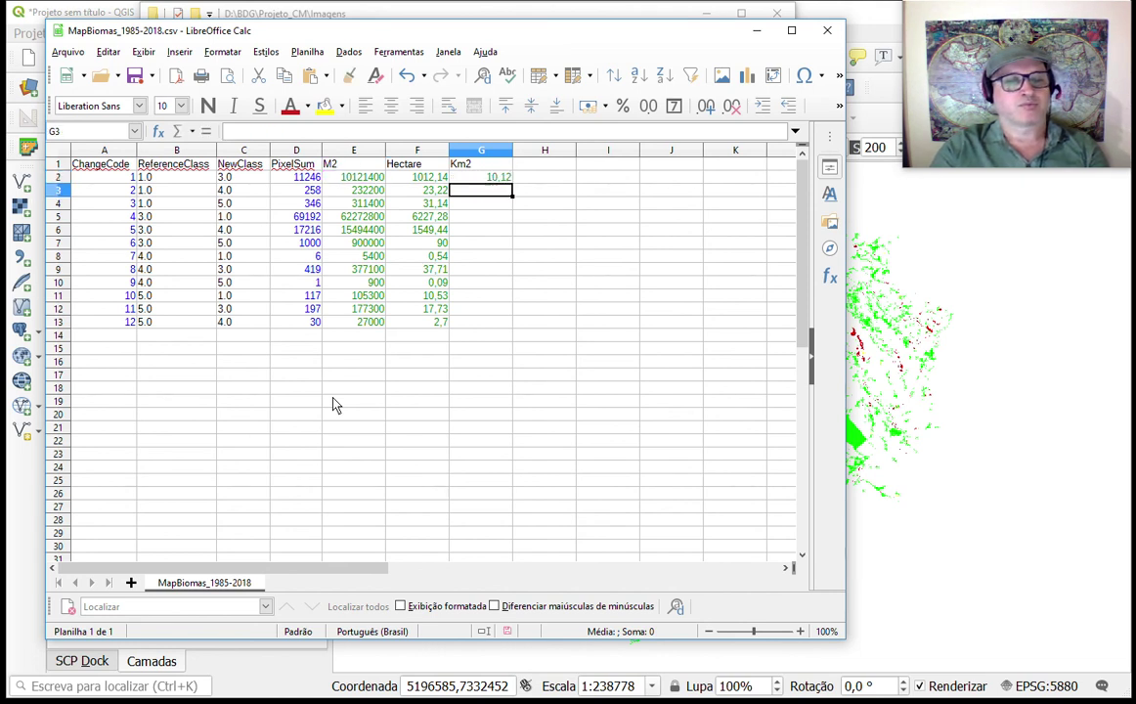
{"action": "key", "text": "Up"}
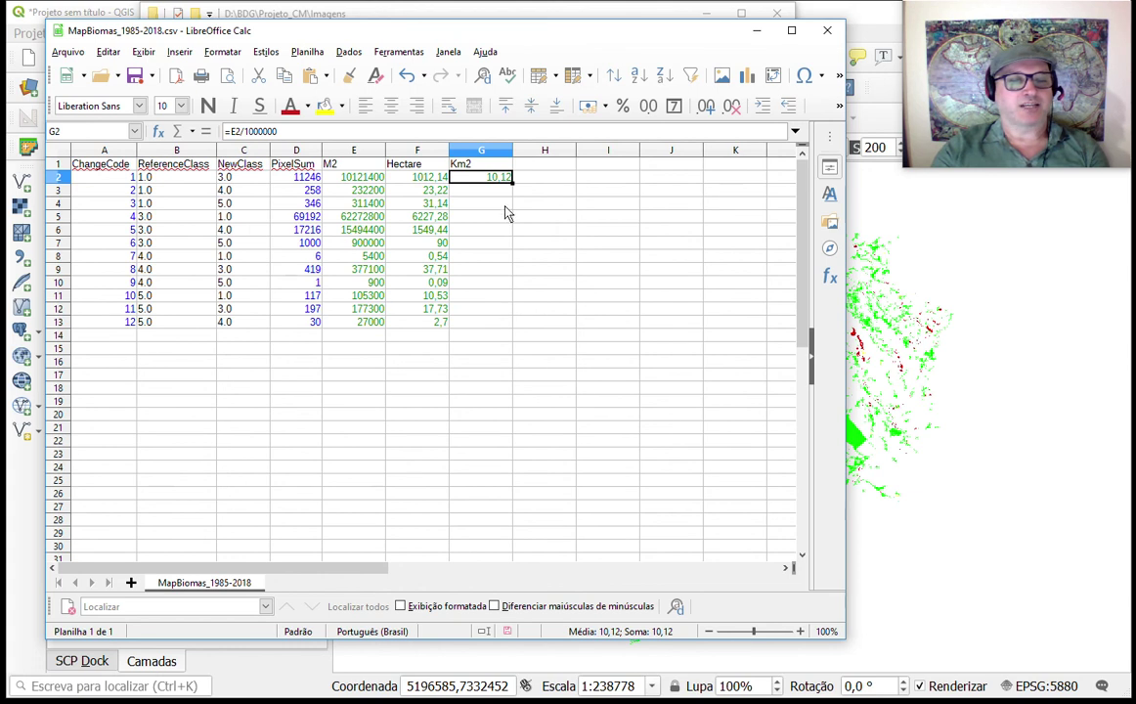
{"action": "left_click_drag", "start_coordinate": [512, 183], "coordinate": [496, 340]}
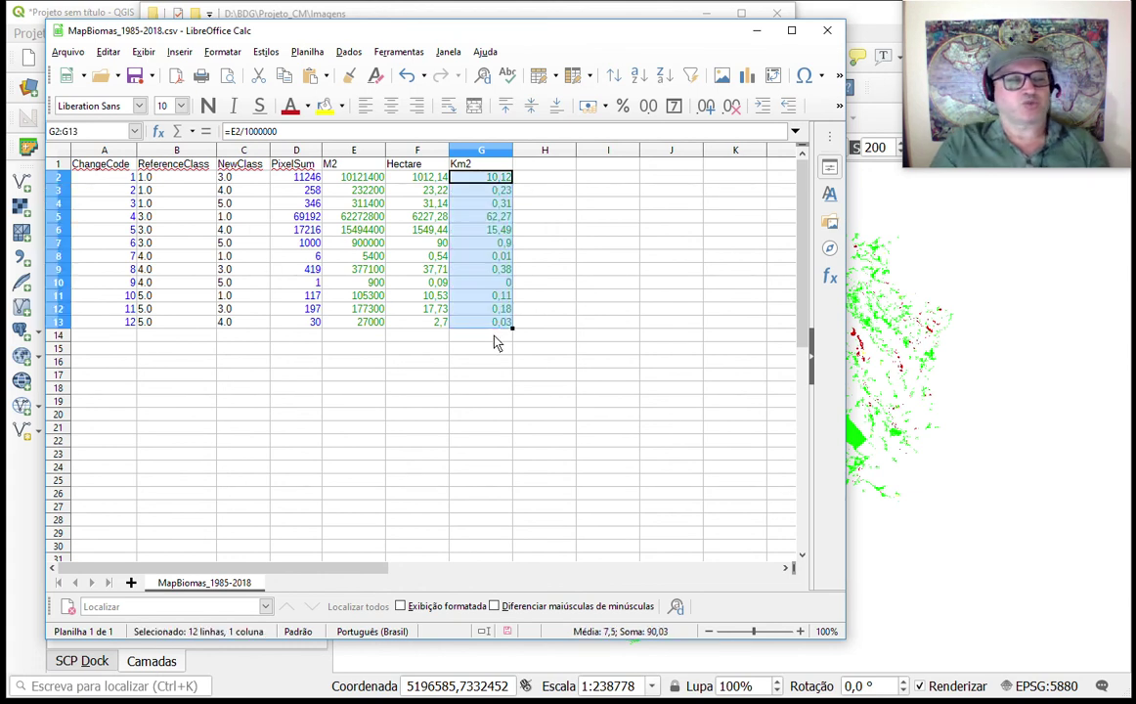
- Check the combined Km2 area of the changes from reference class 1.0 in G2:G4
{"action": "left_click", "coordinate": [150, 207]}
{"action": "left_click", "coordinate": [469, 177]}
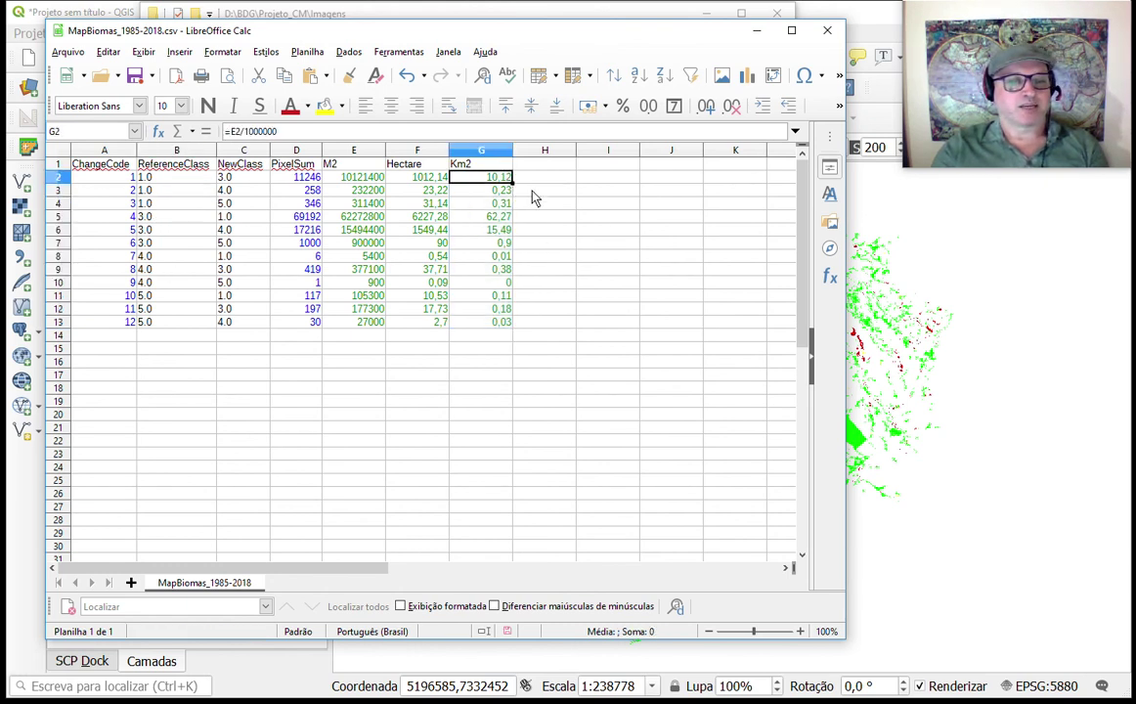
{"action": "key", "text": "shift+Down"}
{"action": "key", "text": "shift+Down"}
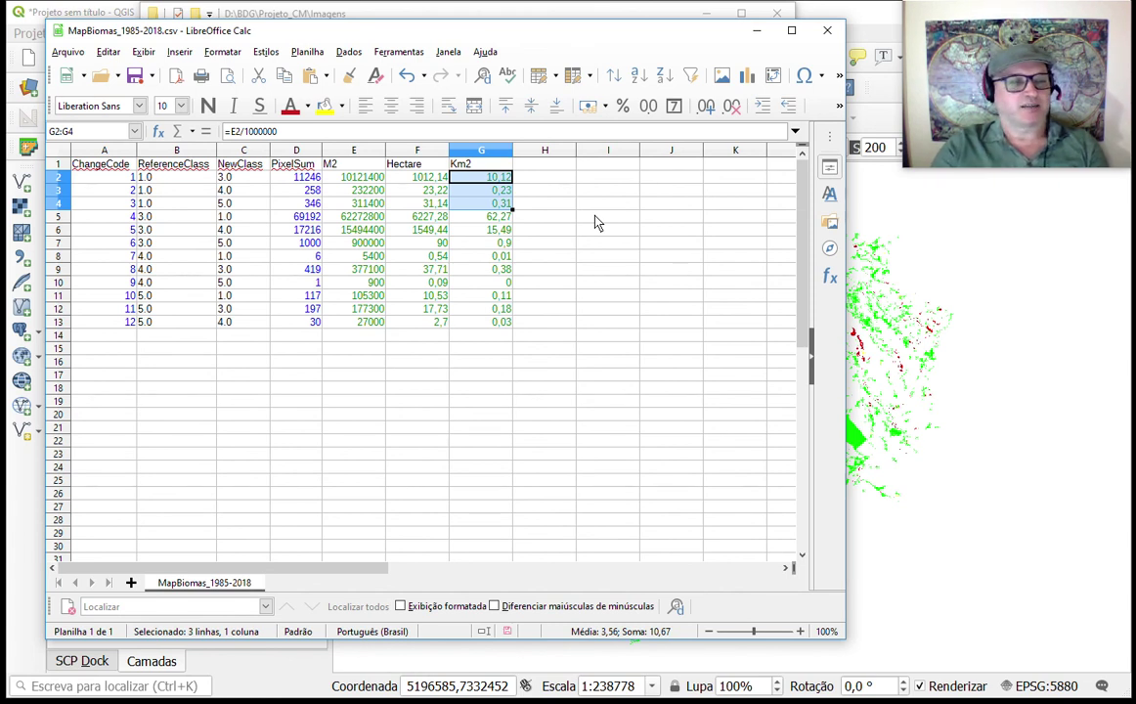
- Check the combined Km2 area of the changes into new class 1.0, using cells G5, G8 and G11
{"action": "key", "text": "Down"}
{"action": "key", "text": "Down"}
{"action": "key", "text": "Down"}
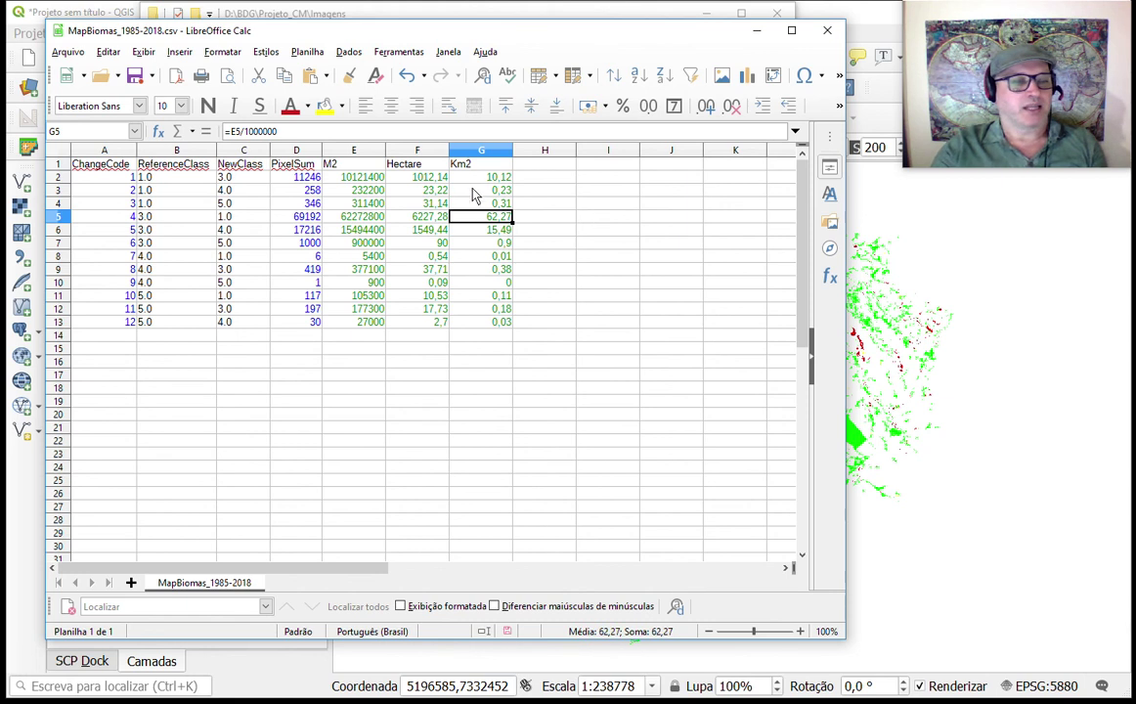
{"action": "left_click", "coordinate": [461, 255], "text": "ctrl"}
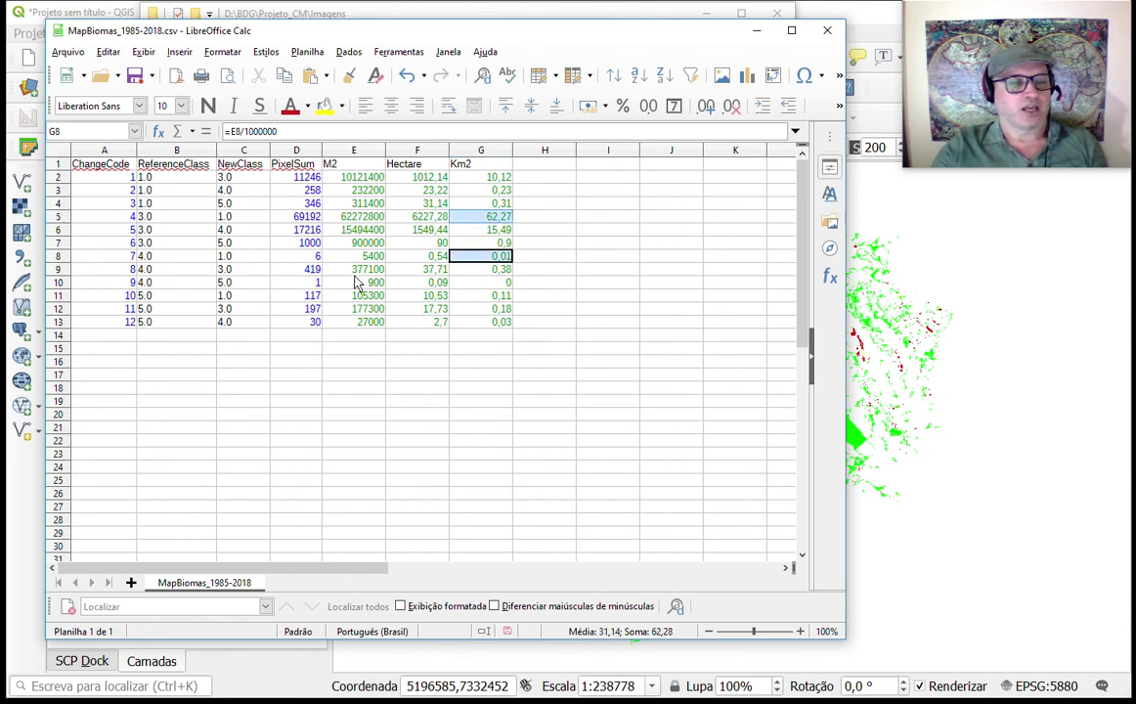
{"action": "left_click", "coordinate": [484, 296], "text": "ctrl"}
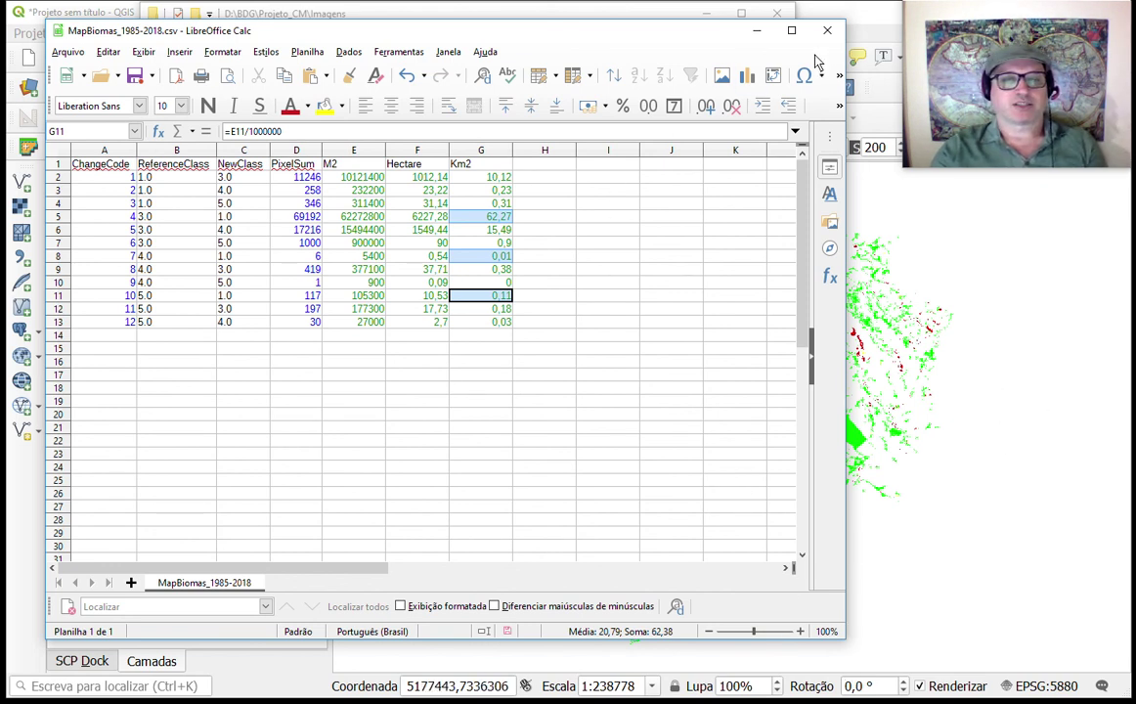
- Minimize the spreadsheet and switch back to the 1985-2018 change map in QGIS
{"action": "left_click_drag", "start_coordinate": [617, 40], "coordinate": [621, 40]}
{"action": "left_click", "coordinate": [759, 31]}
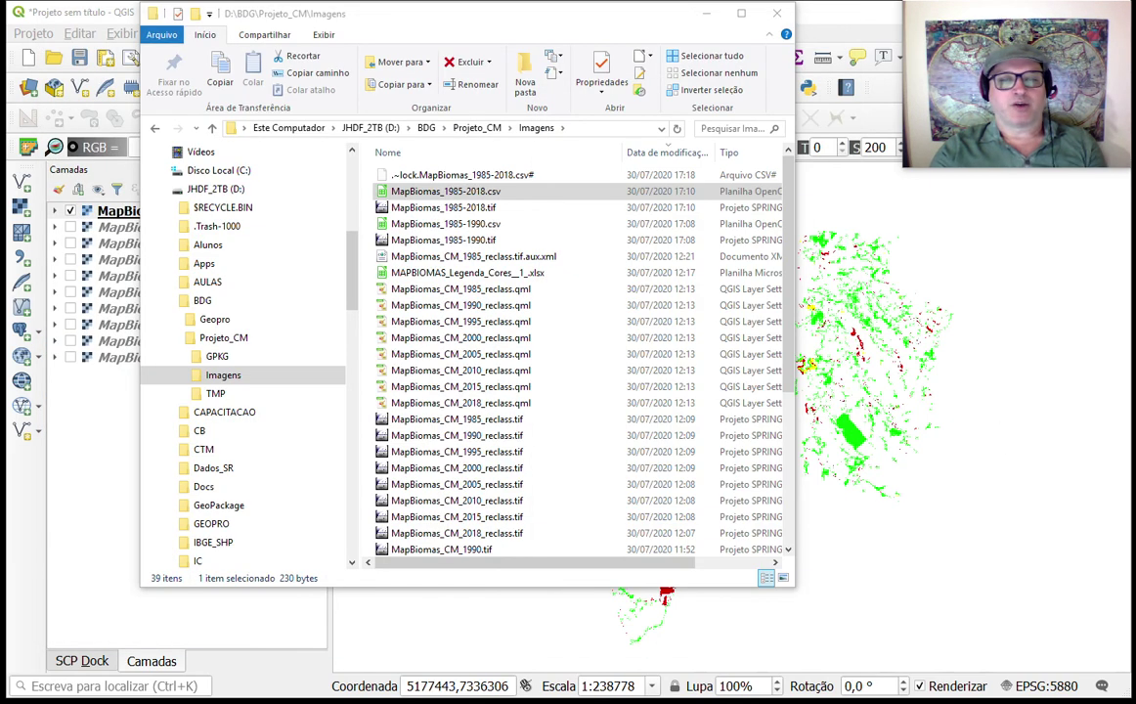
{"action": "key", "text": "alt+Tab"}
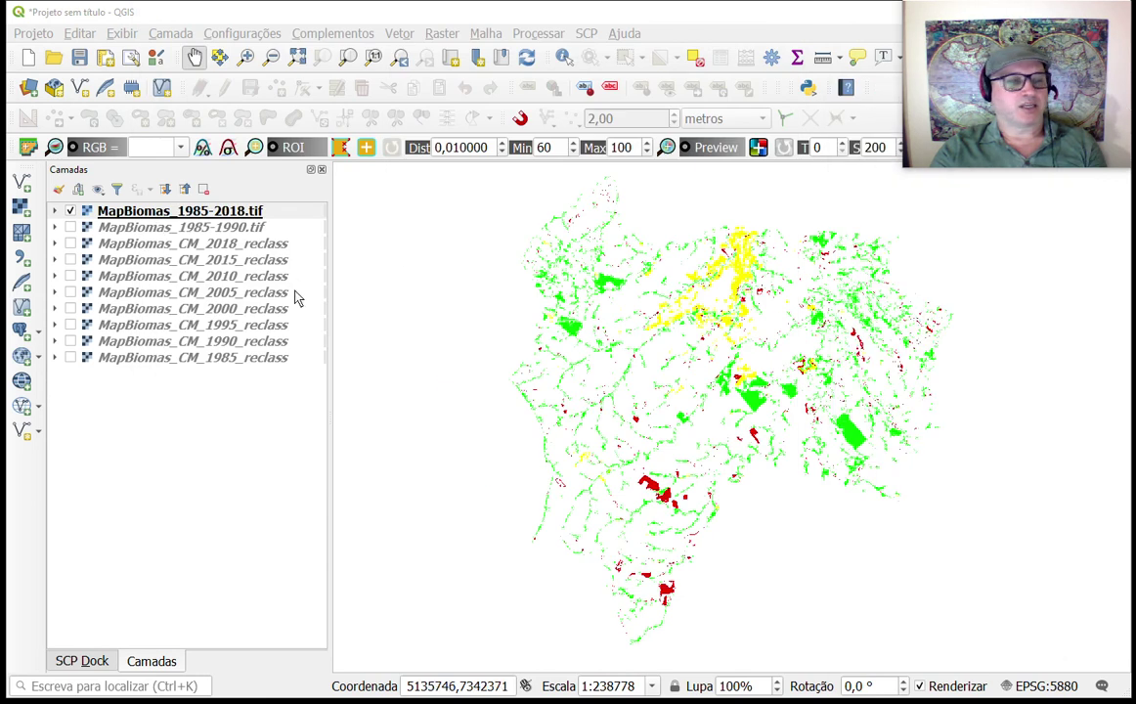